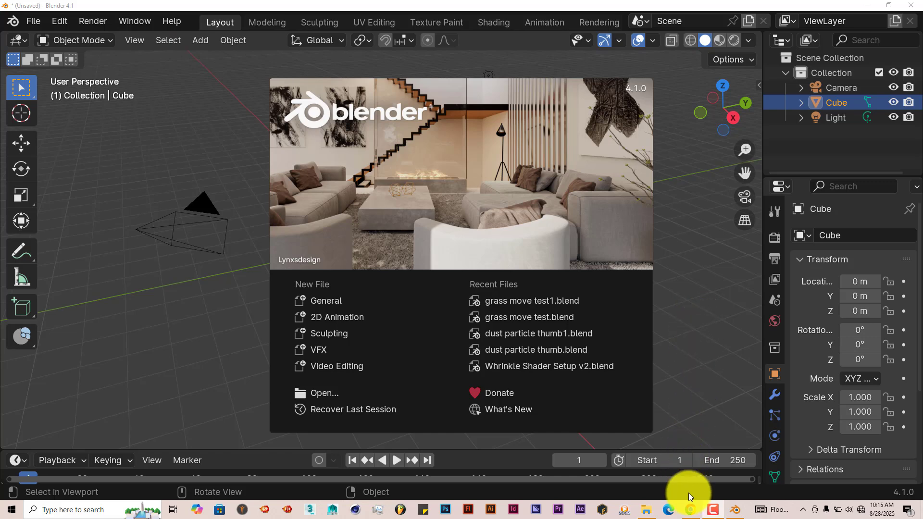
Switch to the browser and review the Procedural Signs product page's details and ratings, then minimize the browser.
click(690, 512)
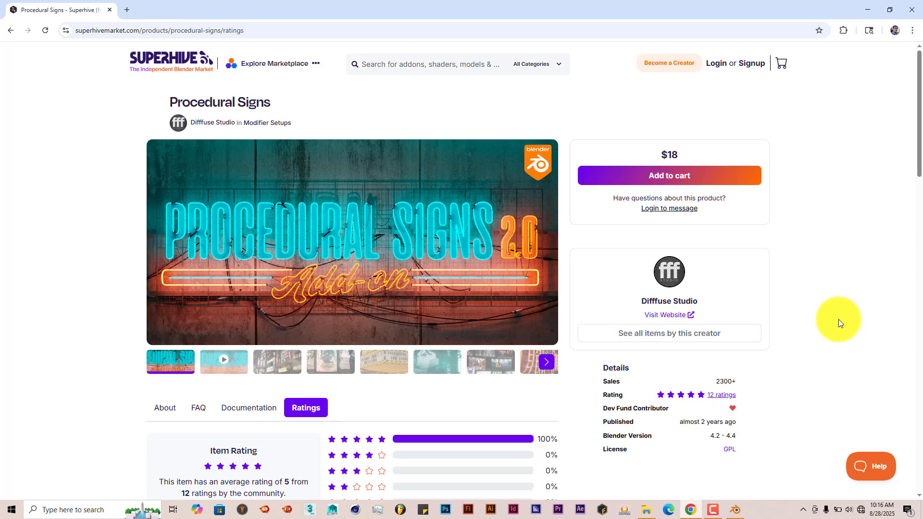
scroll(838, 321, down, 2)
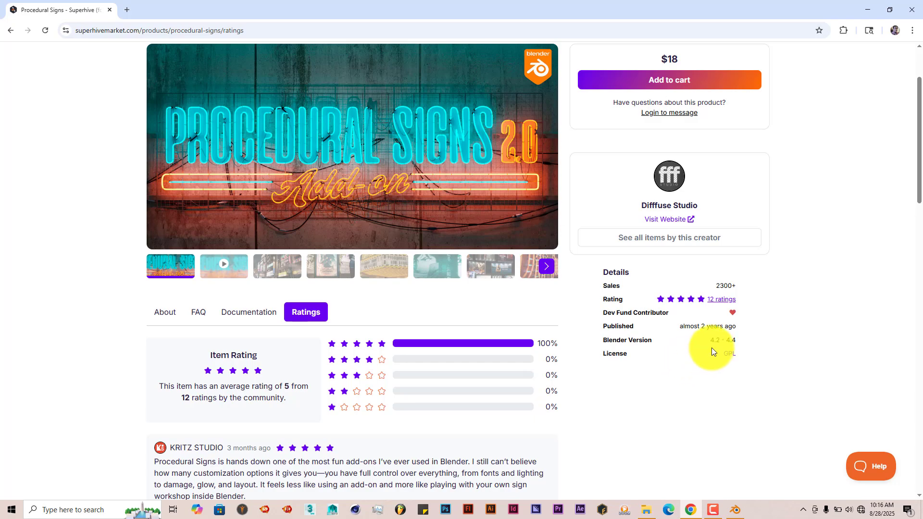
scroll(765, 343, down, 2)
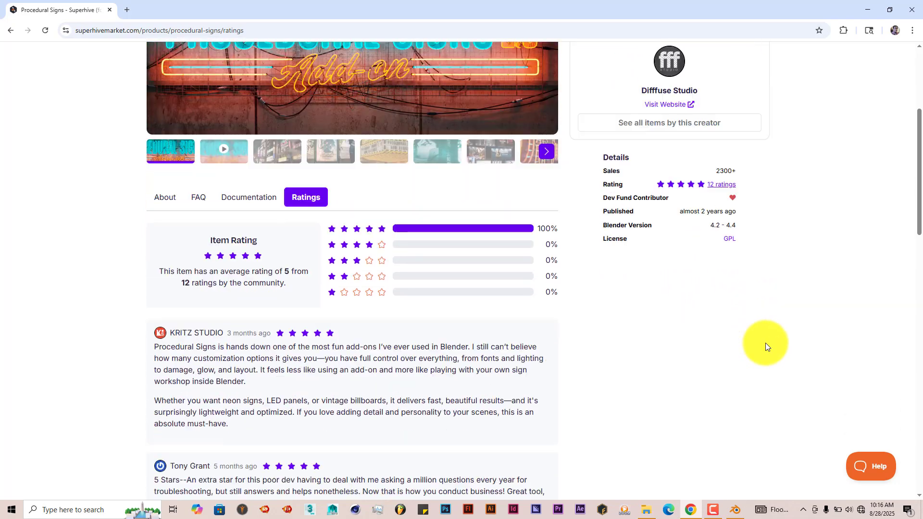
scroll(765, 343, down, 5)
scroll(765, 343, up, 10)
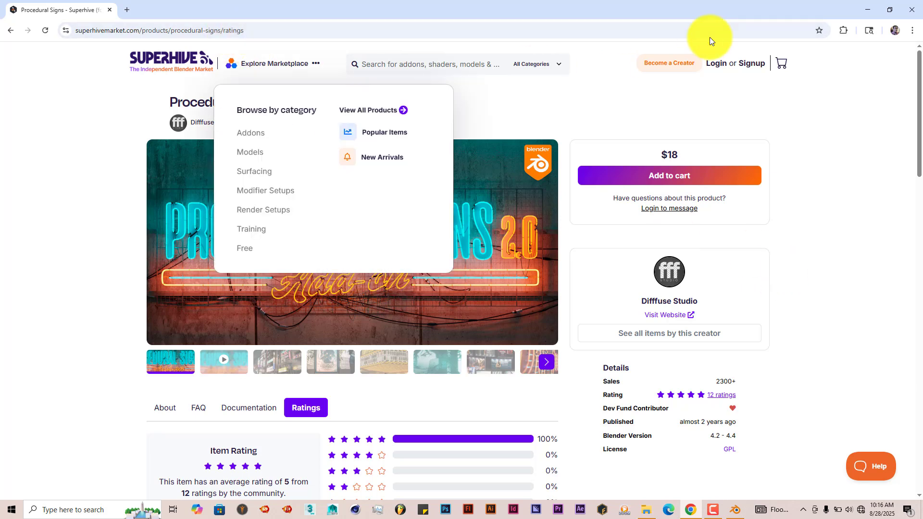
click(873, 10)
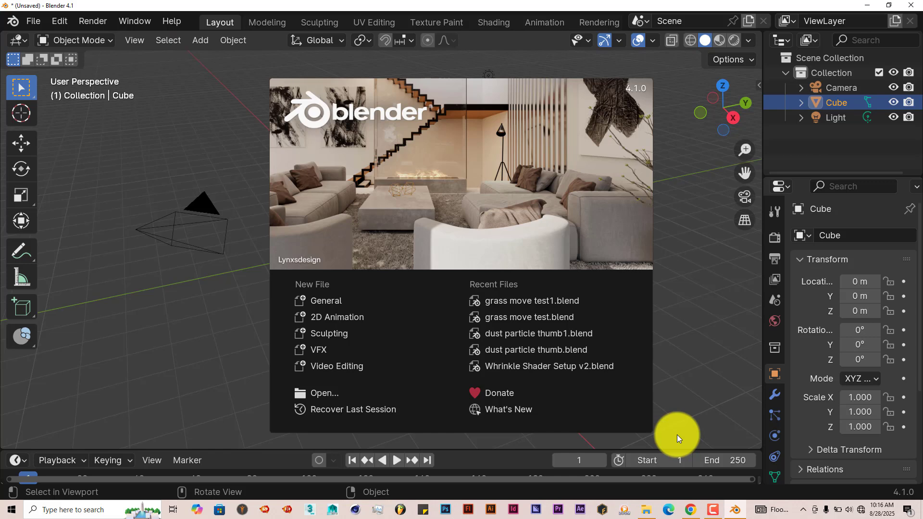
Switch to File Explorer and examine the add-on and assets archives in the Procedural_Signs_v2.0.0 folder.
click(647, 509)
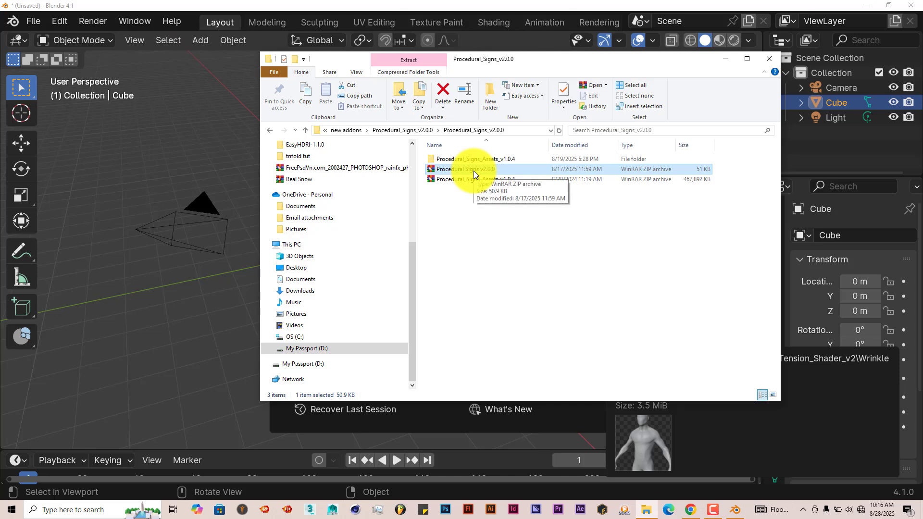
drag(474, 171, 452, 180)
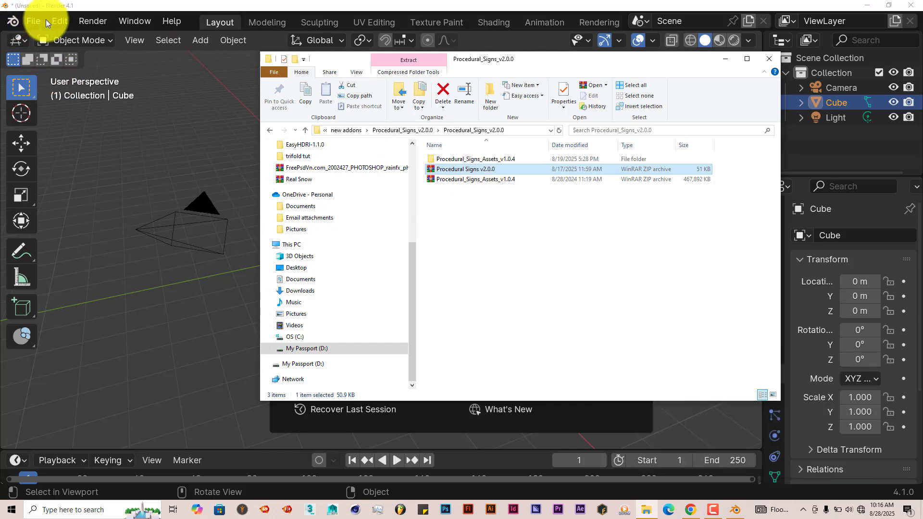
Return to Blender, open the add-on preferences and bring up the file browser for installing an add-on.
click(63, 23)
click(63, 22)
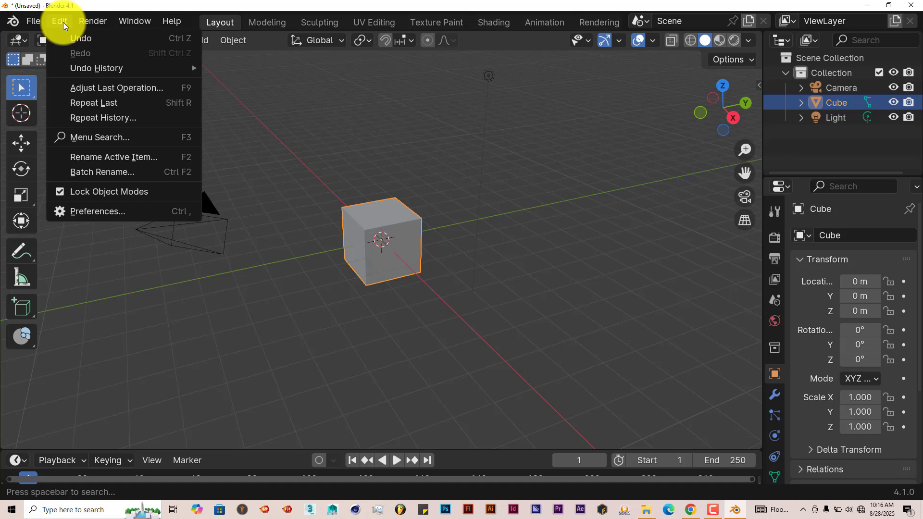
click(116, 213)
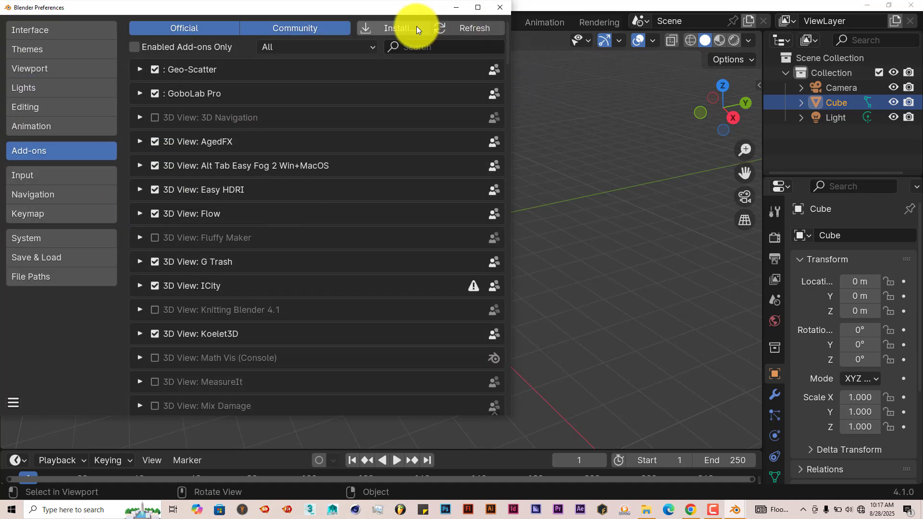
click(410, 27)
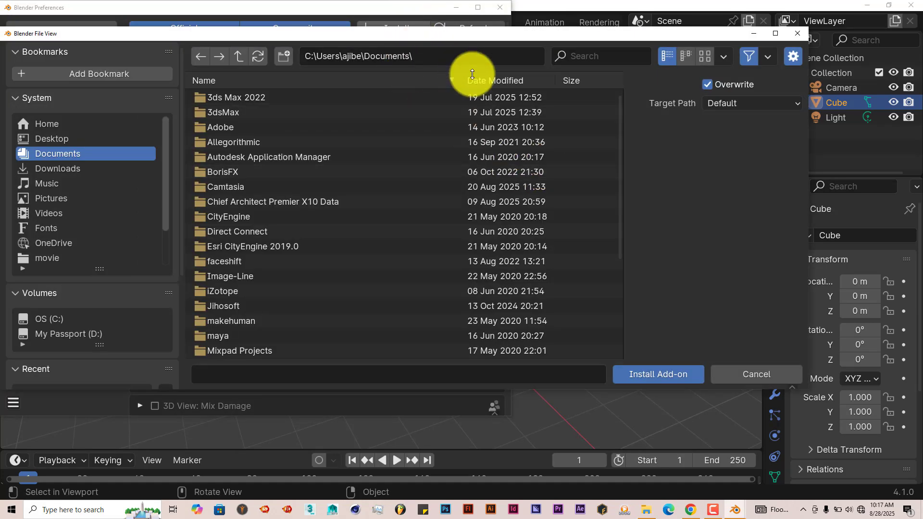
Switch to File Explorer and copy the path of the inner Procedural_Signs_v2.0.0 folder, then minimize the window.
click(646, 510)
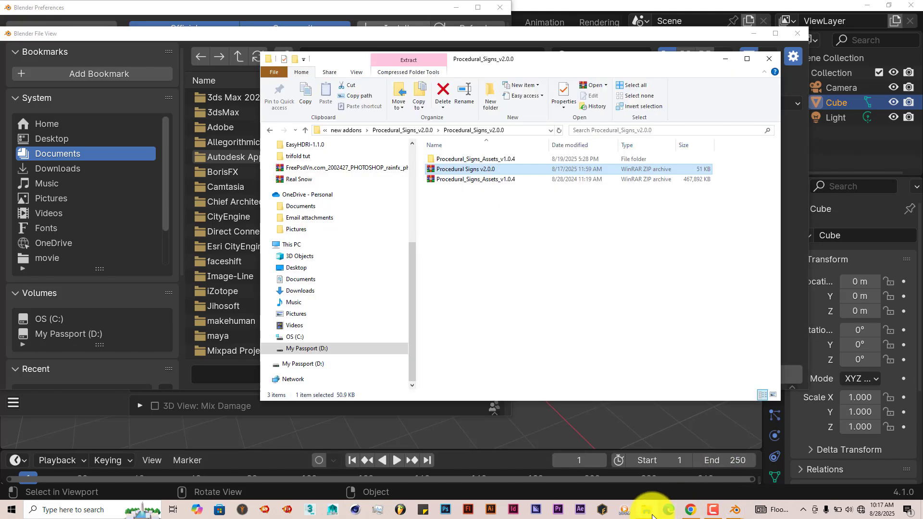
click(524, 132)
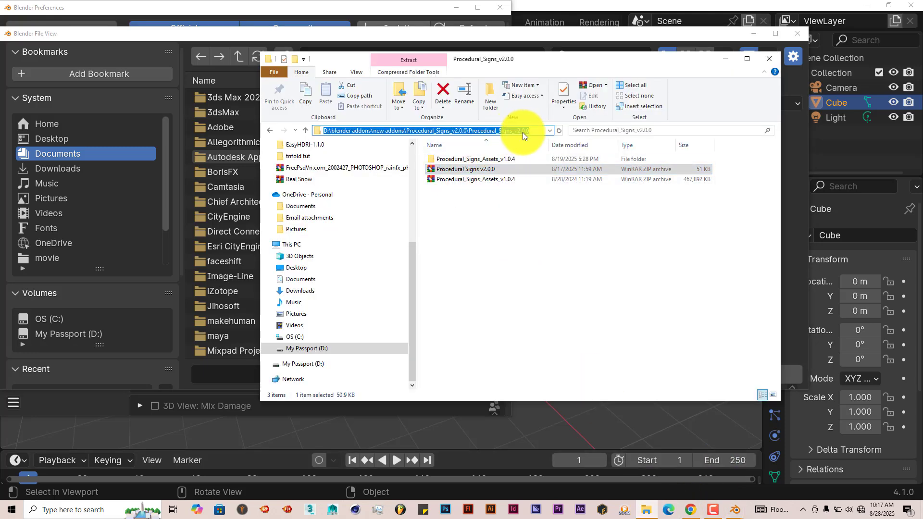
right_click(504, 131)
click(524, 162)
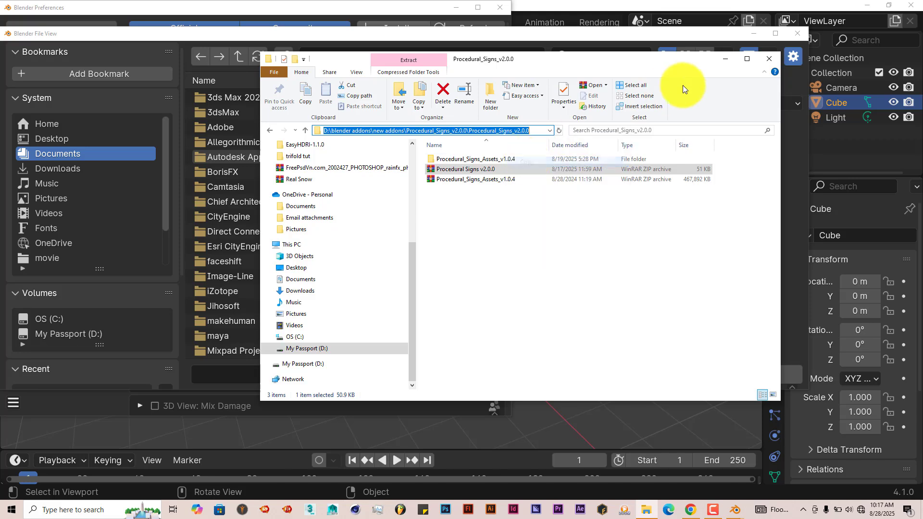
click(718, 61)
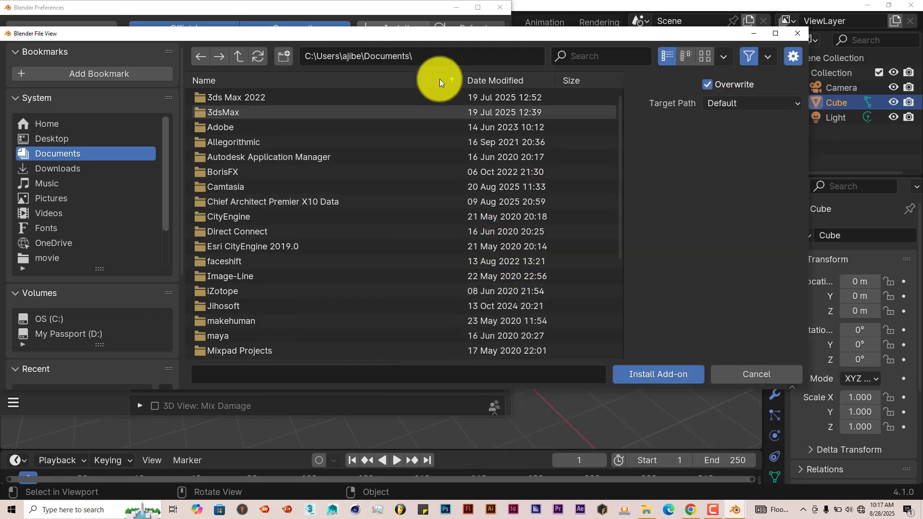
Go to the copied Procedural_Signs_v2.0.0 folder path in the add-on install browser, then close it without installing.
click(441, 58)
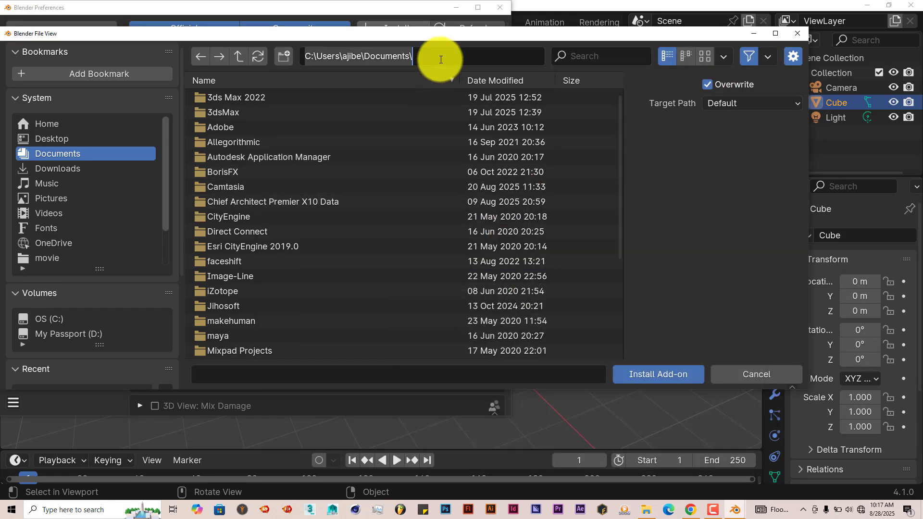
key(ctrl+a)
key(ctrl+v)
key(Return)
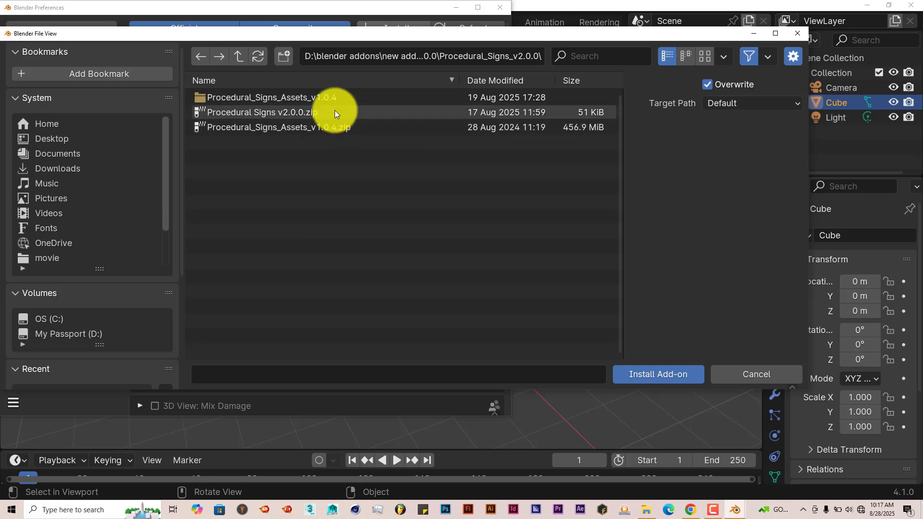
click(788, 36)
Search the add-ons for "proce" and expand the details of the Procedural Signs add-on.
click(467, 48)
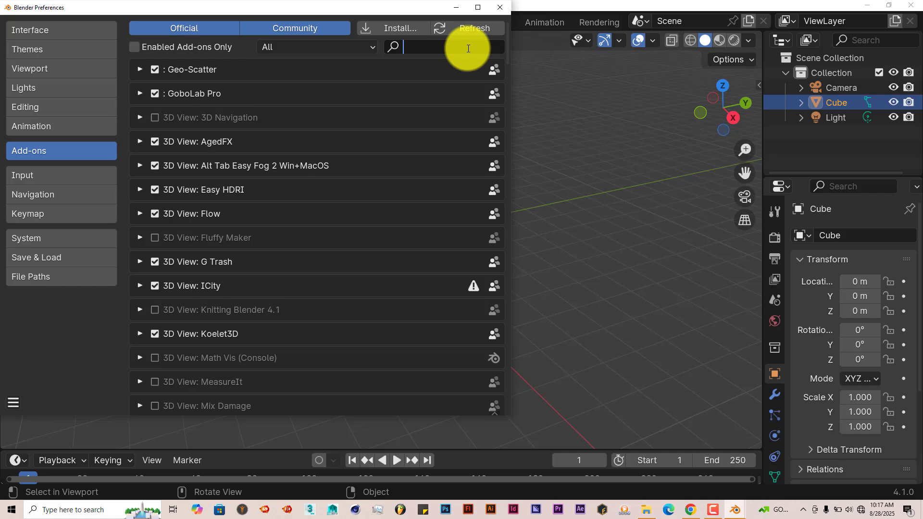
text(proce)
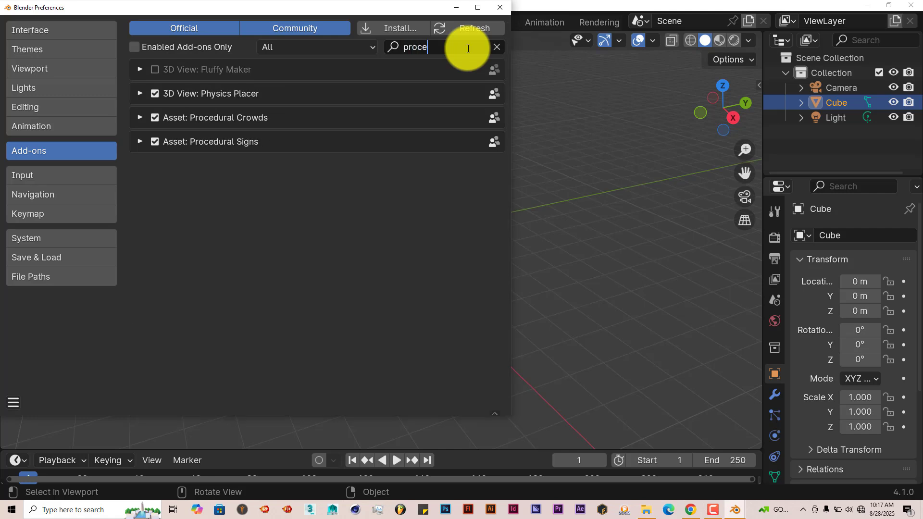
key(Return)
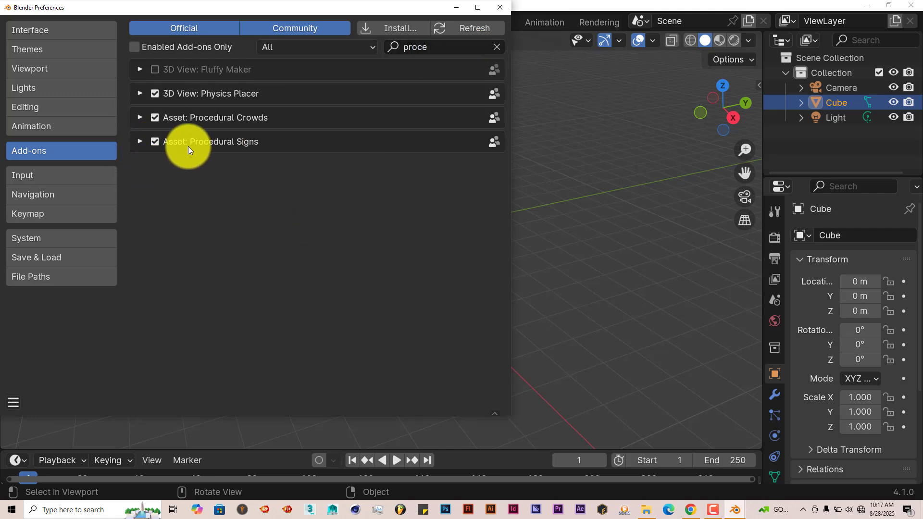
click(140, 142)
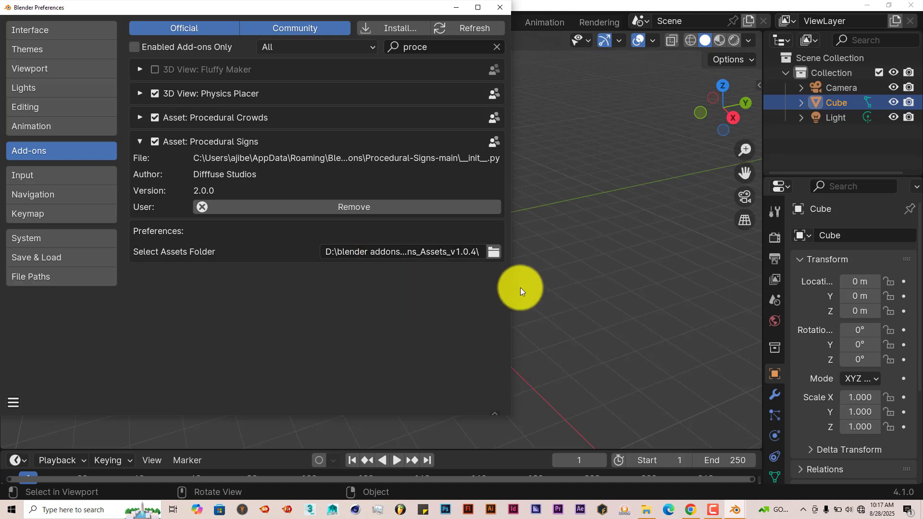
Browse for the add-on's assets folder into Procedural_Signs_Assets_v1.0.4, then close the file browser without accepting.
click(492, 253)
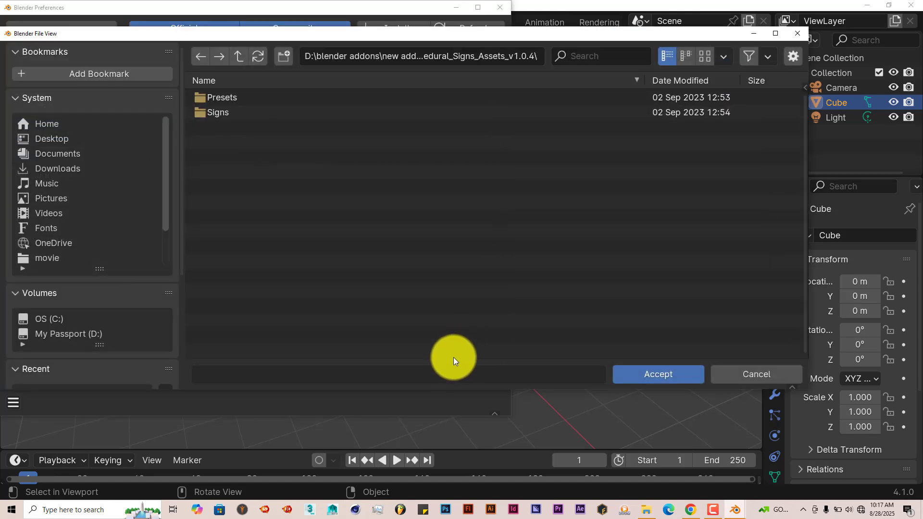
click(242, 57)
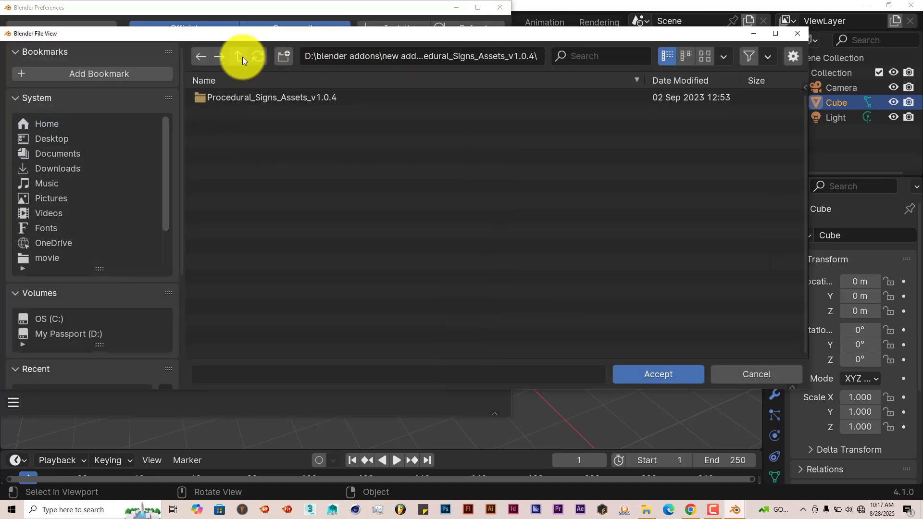
double_click(253, 95)
double_click(253, 95)
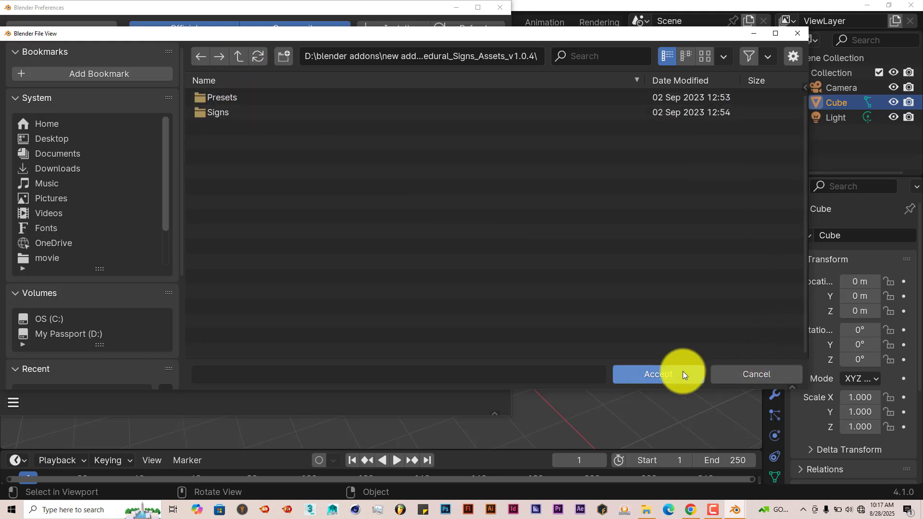
click(798, 34)
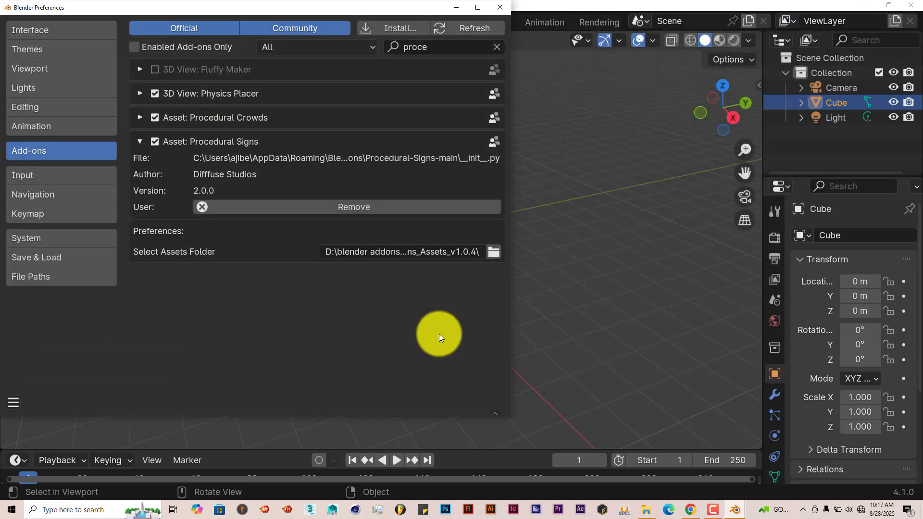
Save the preferences, clear the add-on search and close the preferences window.
click(15, 405)
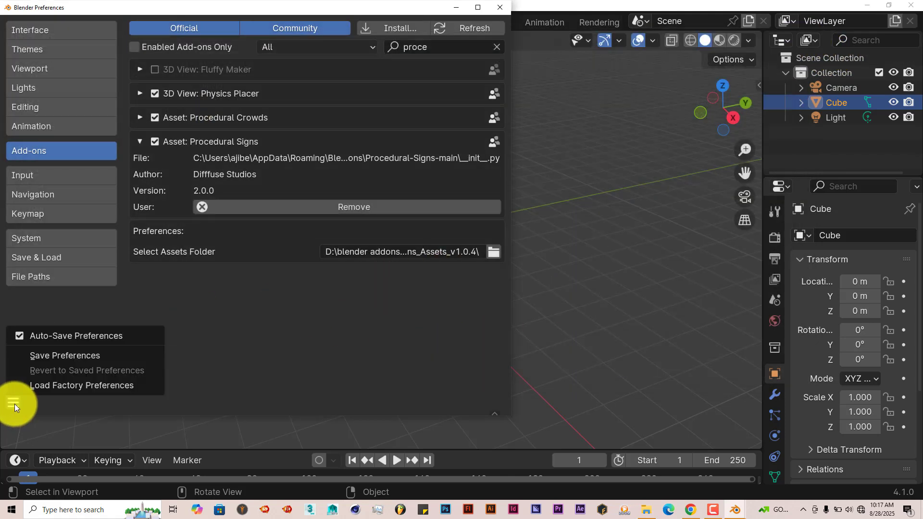
click(49, 355)
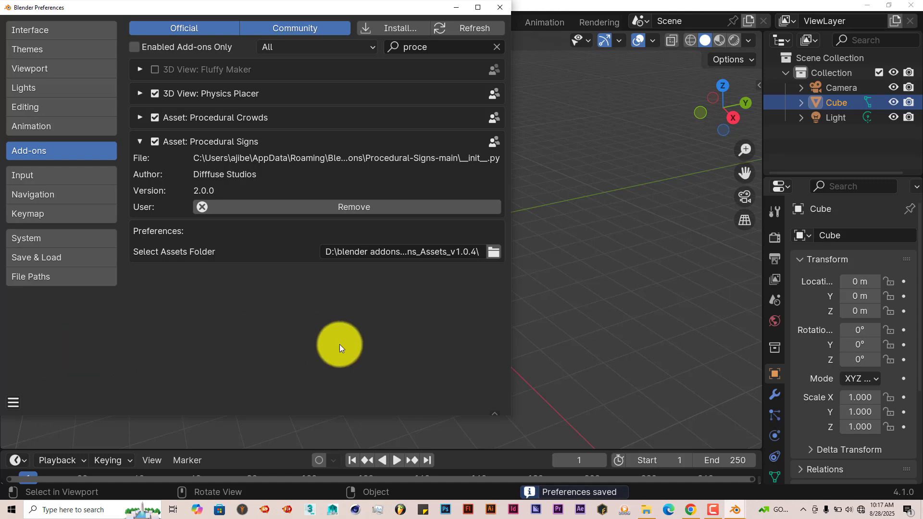
click(497, 47)
click(496, 7)
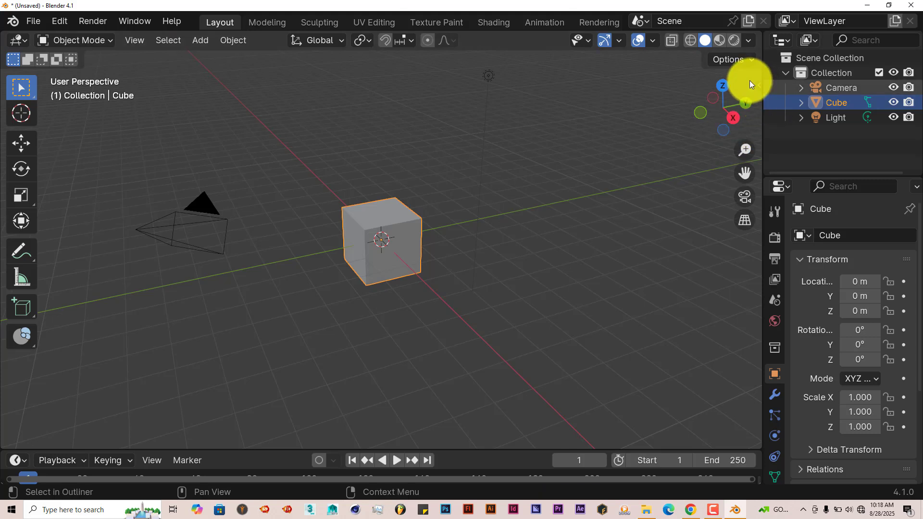
Show the Procedural Signs add-on's controls in the viewport sidebar and widen the sidebar slightly.
key(n)
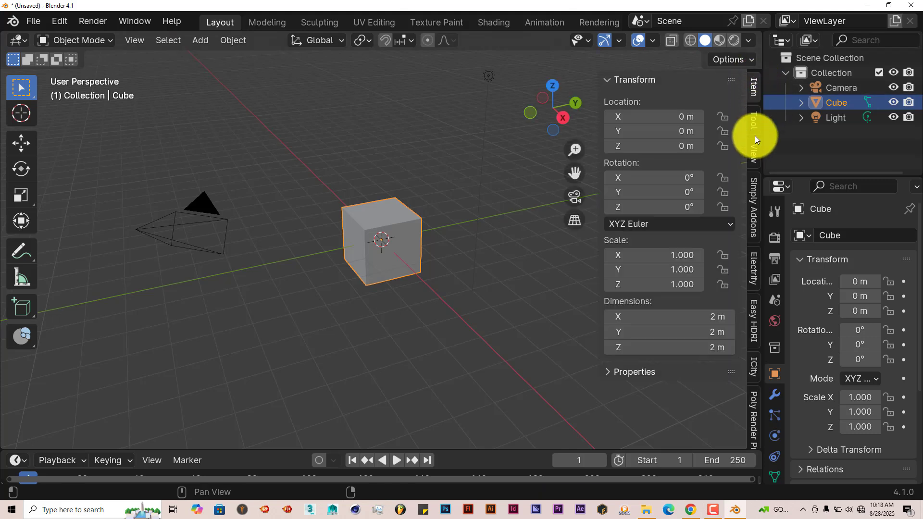
scroll(755, 139, down, 3)
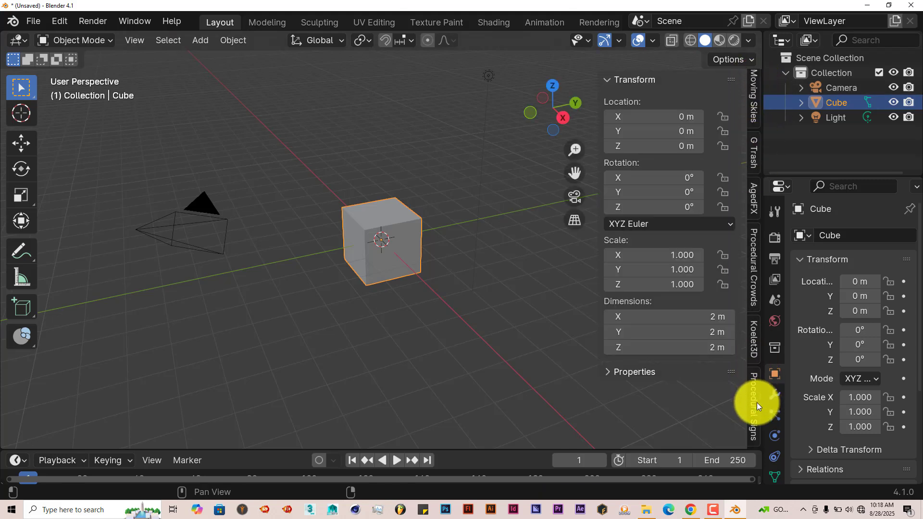
click(755, 404)
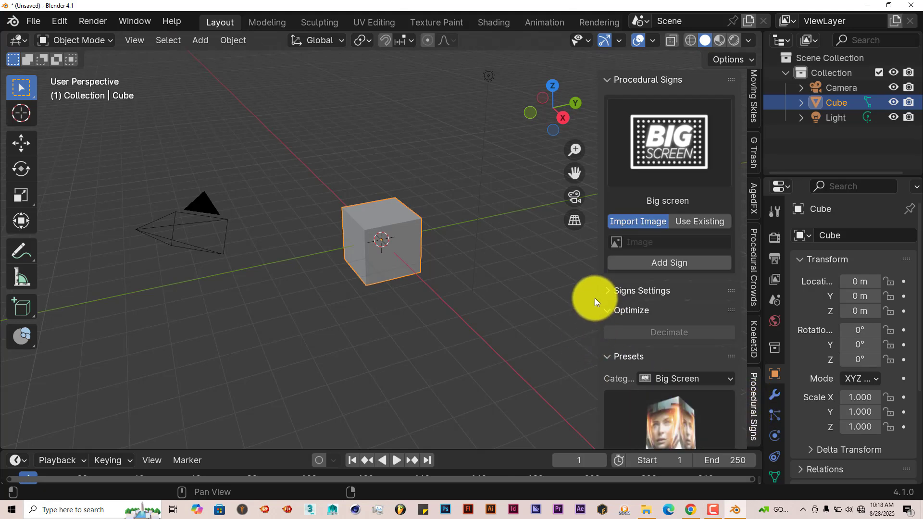
drag(595, 298, 571, 298)
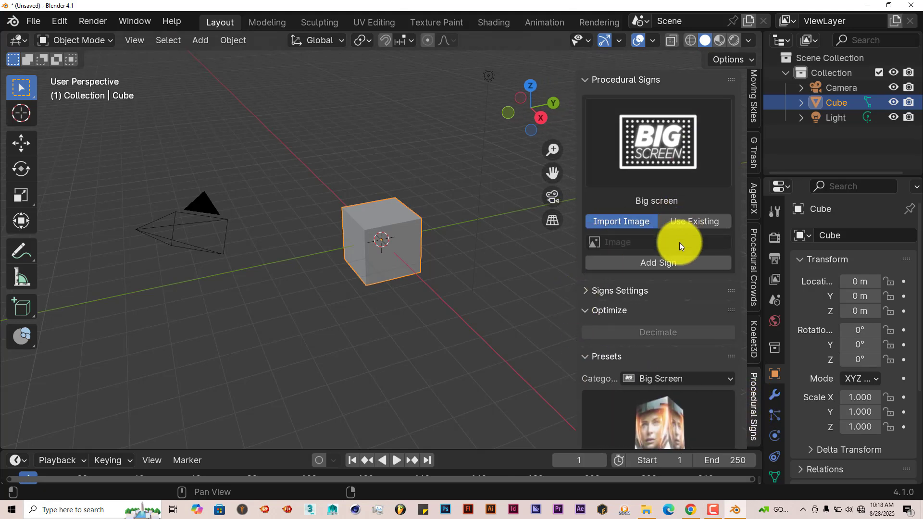
Look through the Procedural Signs options, the available sign types and the Big Screen preset gallery.
scroll(667, 431, down, 6)
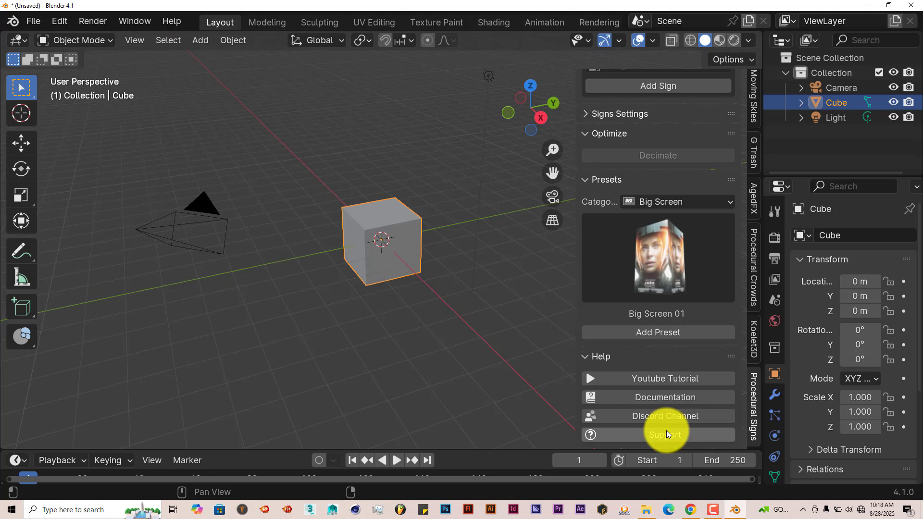
scroll(668, 423, up, 6)
click(663, 163)
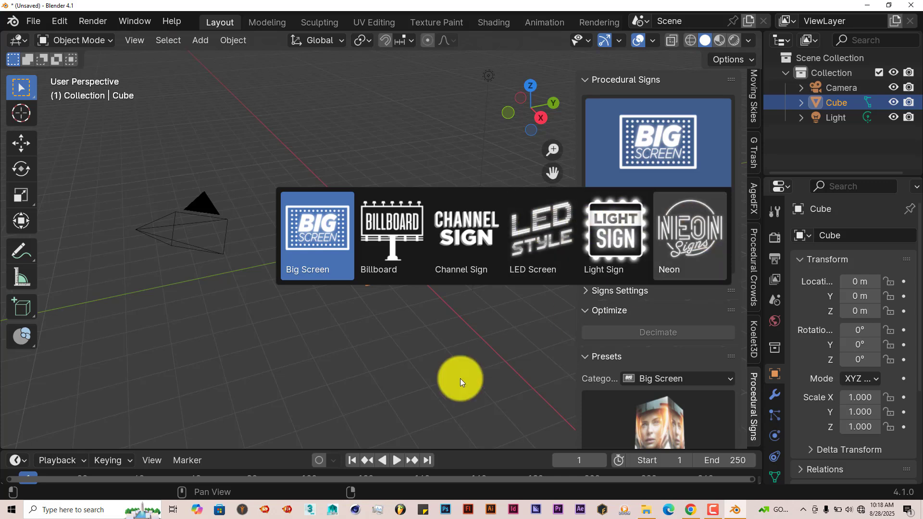
scroll(673, 312, down, 5)
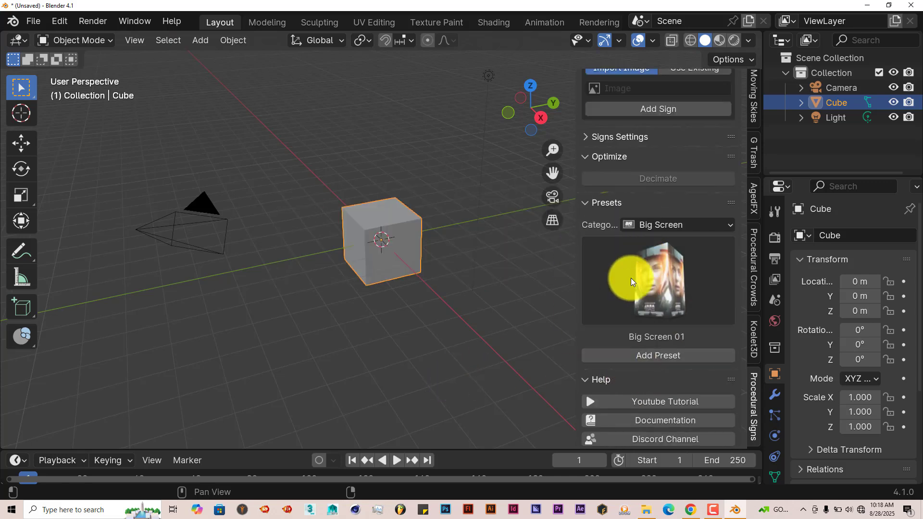
click(655, 287)
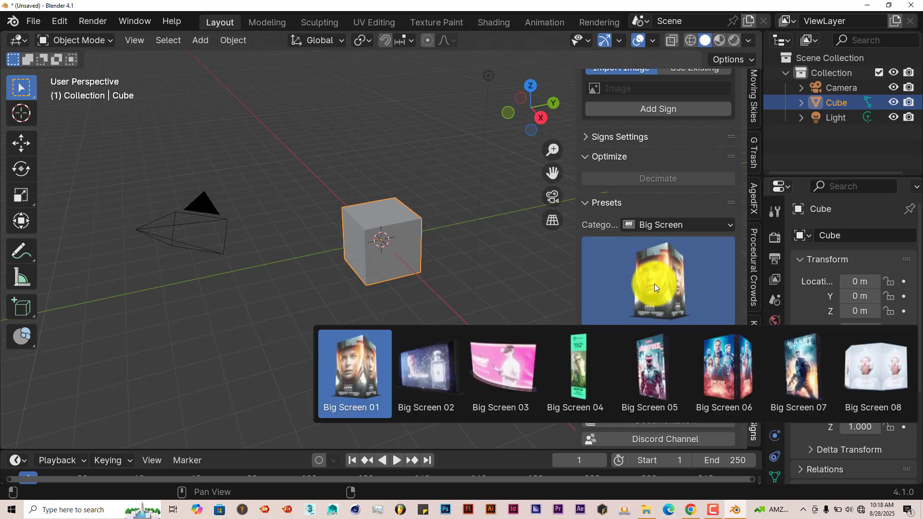
Look over the Big Screen presets, switch the preset category to Billboard and check what it offers.
click(654, 284)
scroll(655, 288, up, 5)
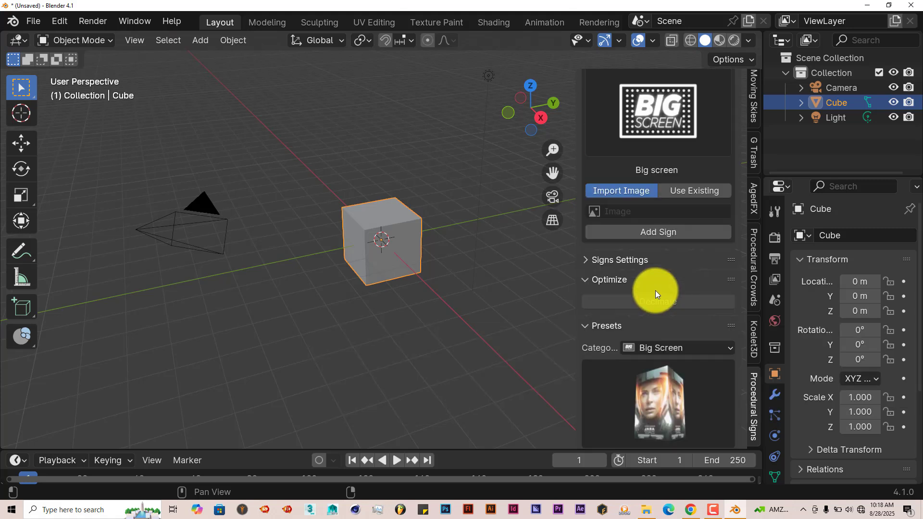
scroll(625, 274, down, 5)
click(657, 276)
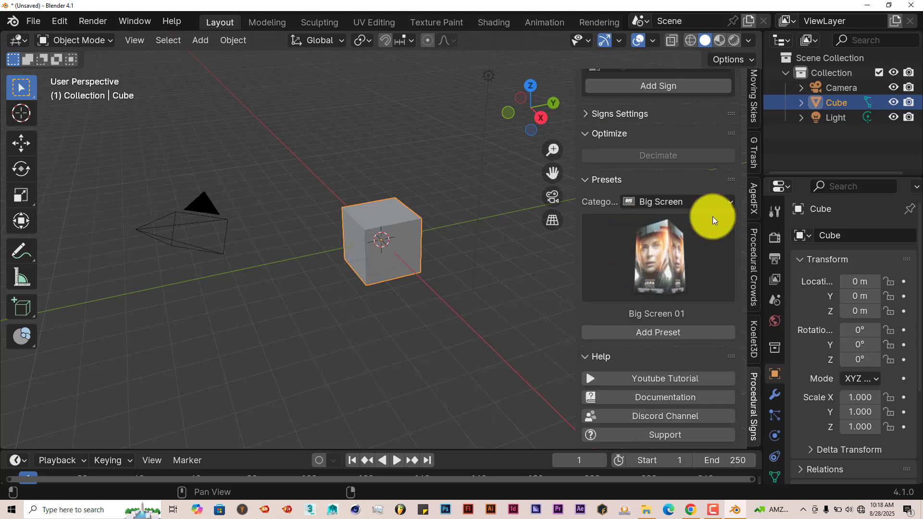
click(716, 203)
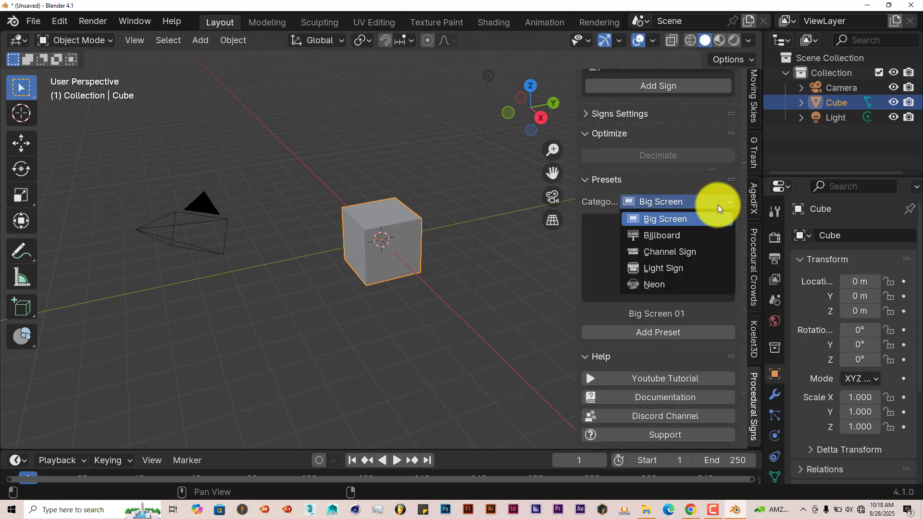
click(679, 234)
click(659, 249)
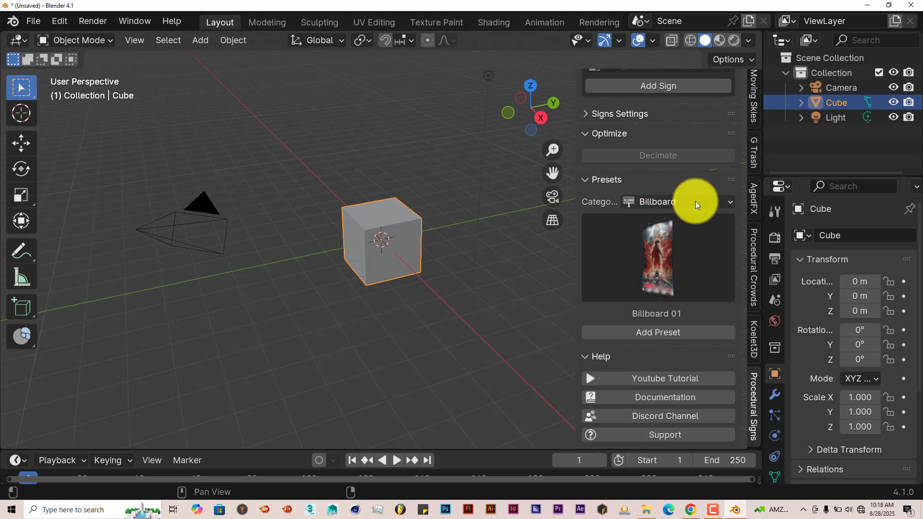
Look through the Channel Sign presets, then switch the preset category to Light Sign and check its gallery.
click(696, 201)
click(687, 252)
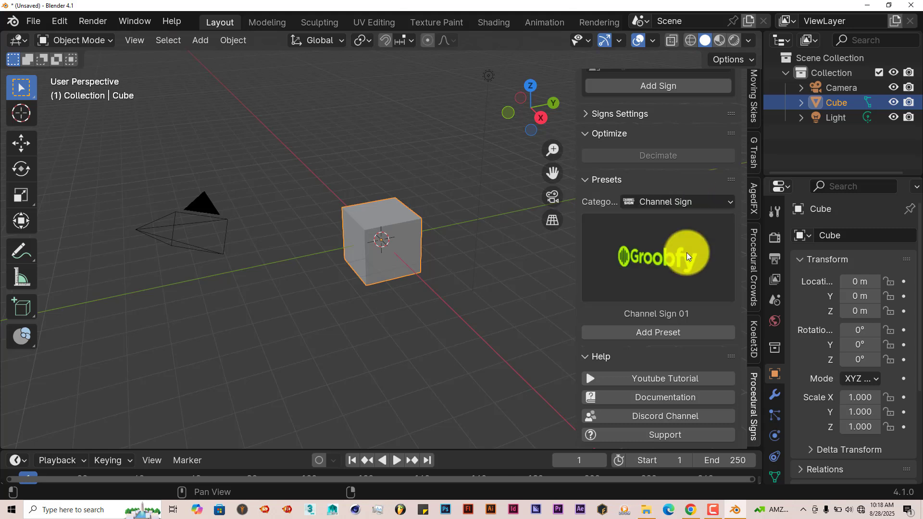
click(648, 255)
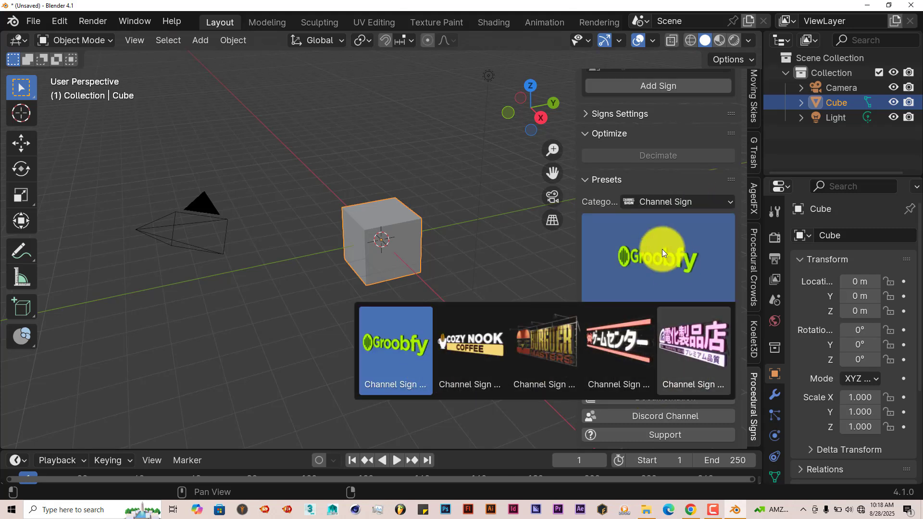
click(701, 205)
click(677, 275)
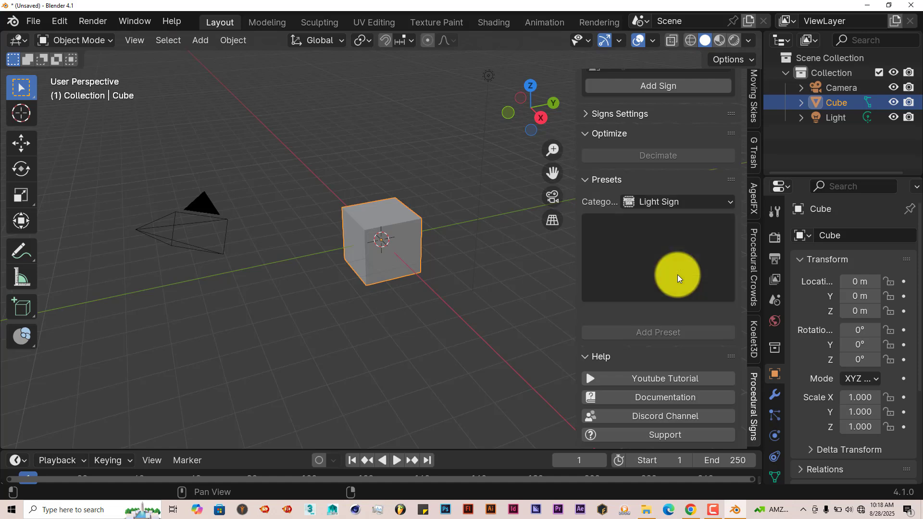
click(669, 255)
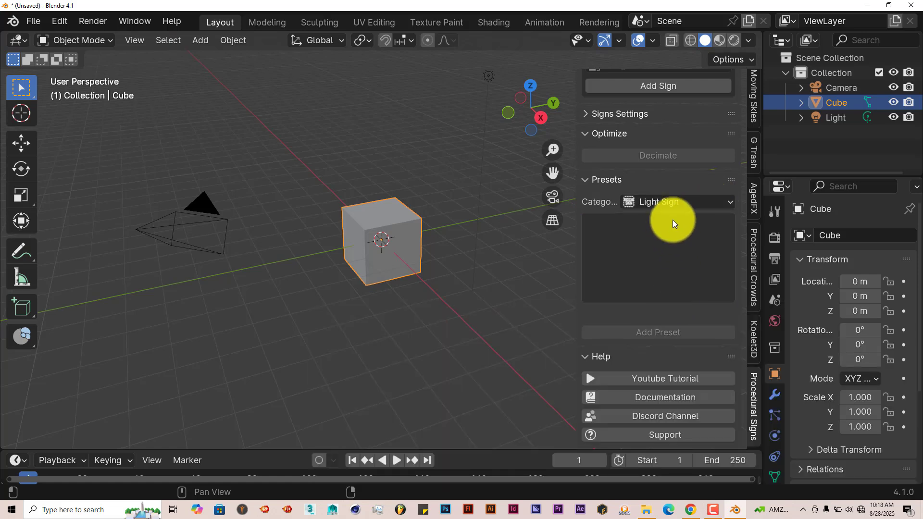
click(669, 223)
scroll(673, 247, up, 5)
scroll(674, 249, up, 1)
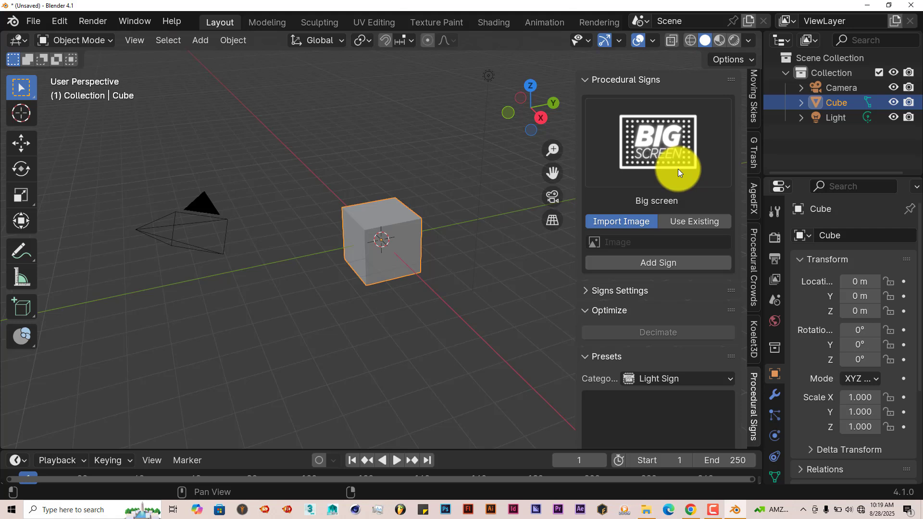
Delete the default camera, cube and light from the scene.
middle_drag(408, 315, 415, 306)
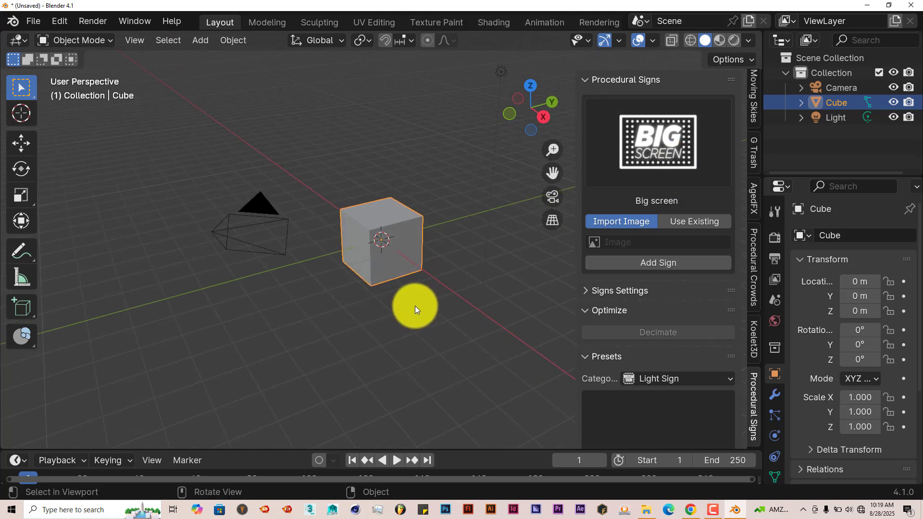
key(a)
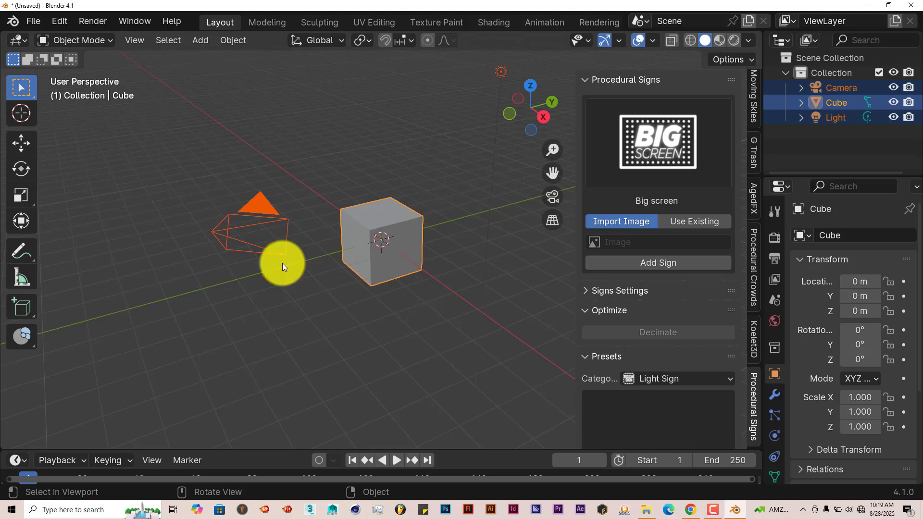
key(Delete)
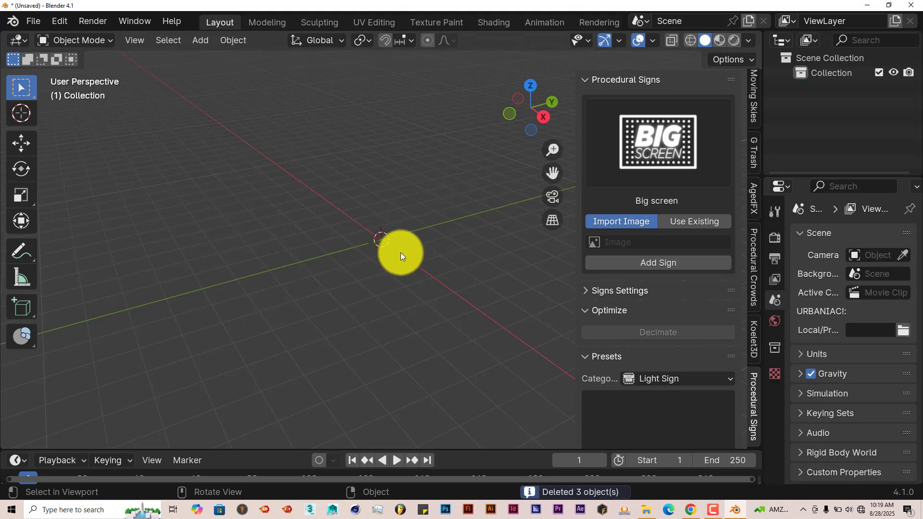
Set the render engine to Cycles on GPU Compute and the viewport max samples to 128.
click(775, 238)
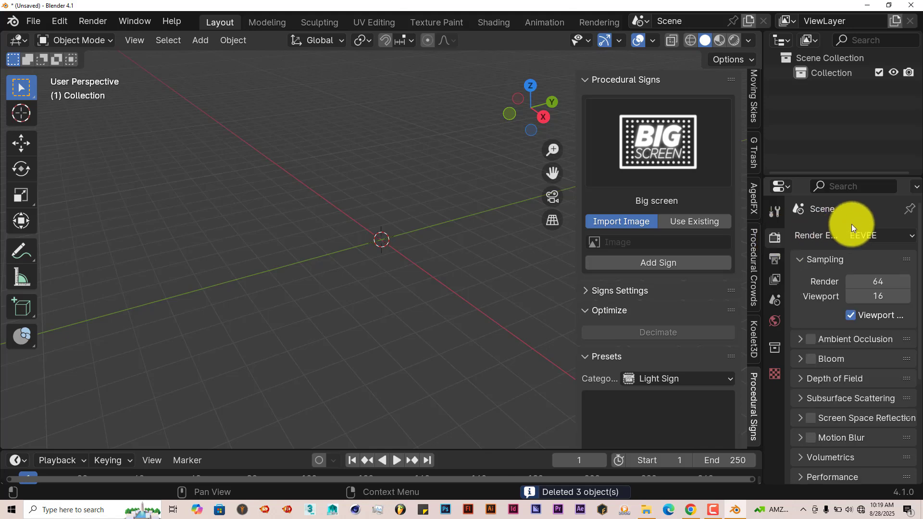
click(860, 235)
click(847, 287)
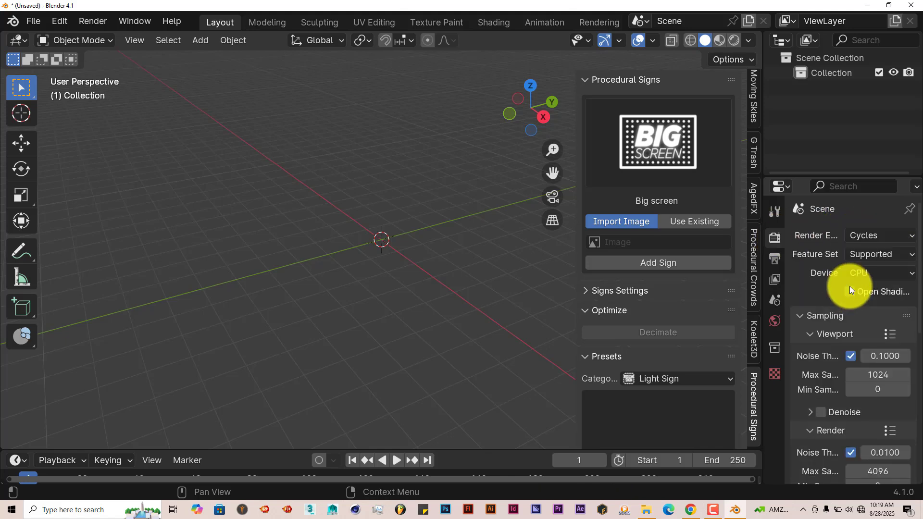
click(875, 273)
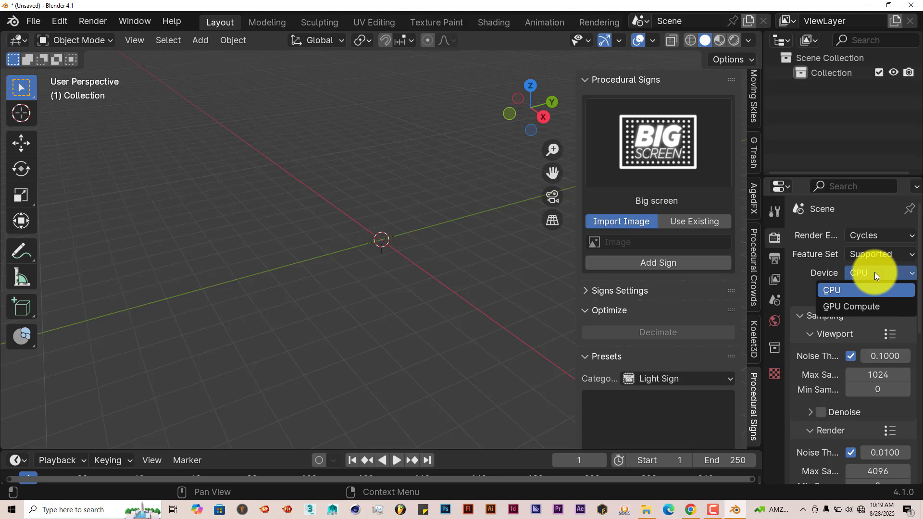
click(858, 307)
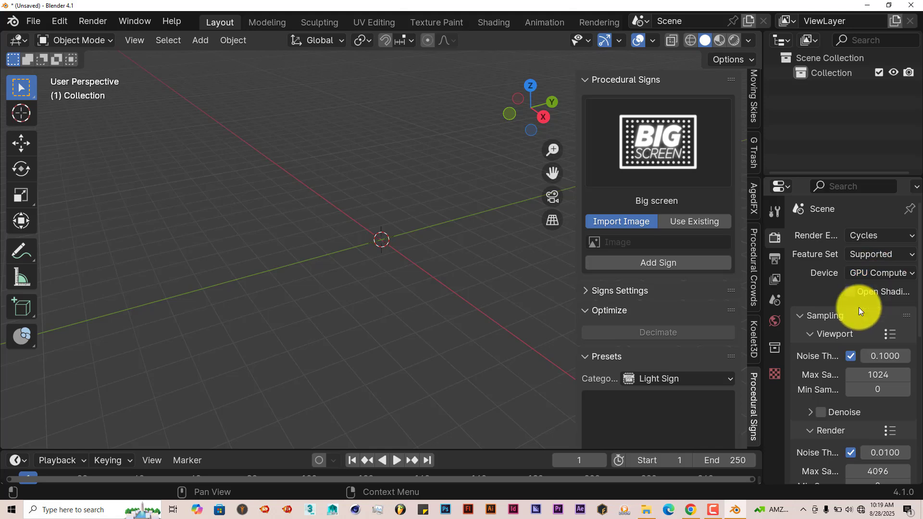
click(879, 378)
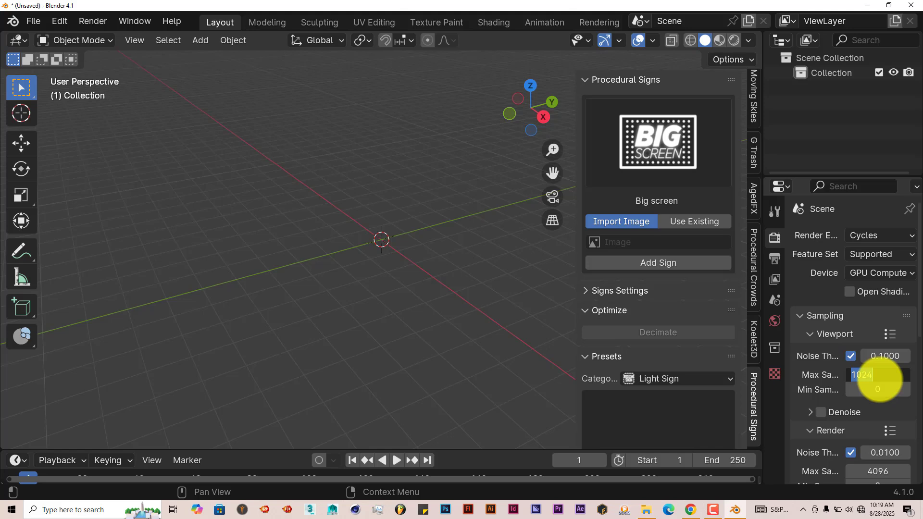
text(128)
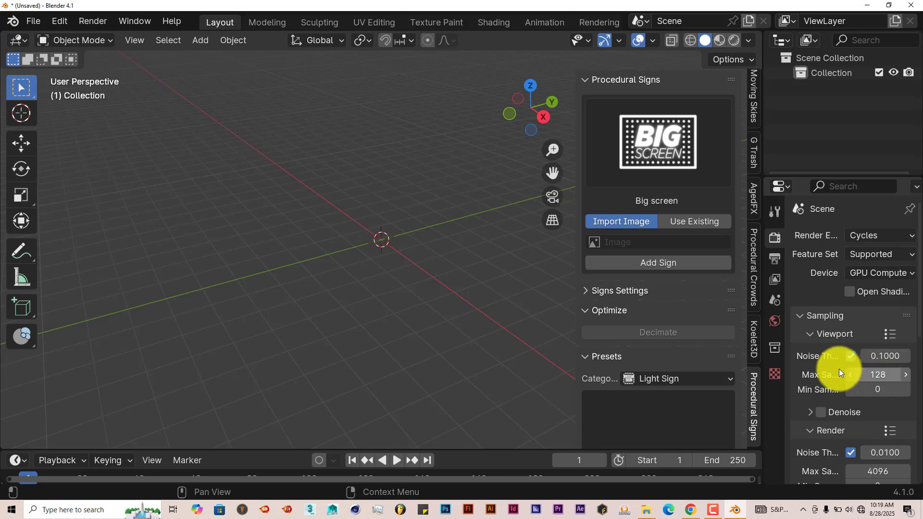
Darken the world background color to a value of about 0.010.
click(774, 323)
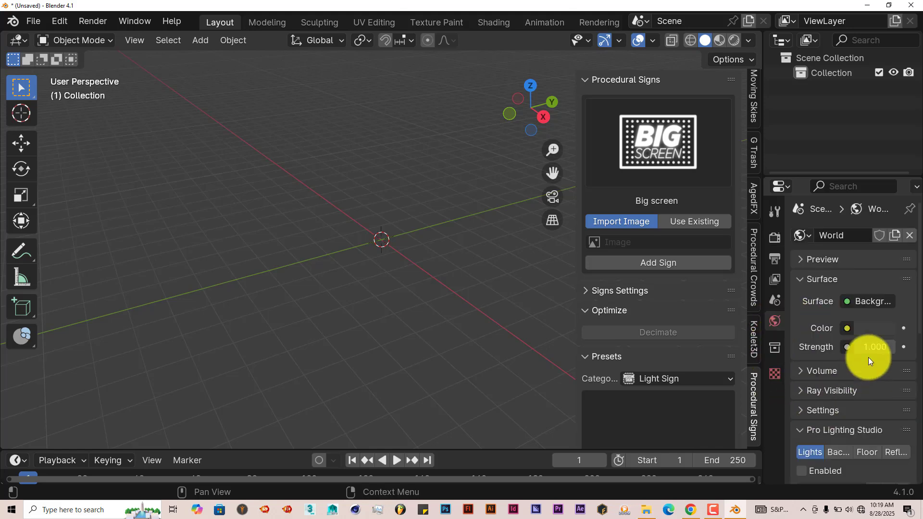
click(874, 330)
drag(888, 193, 883, 204)
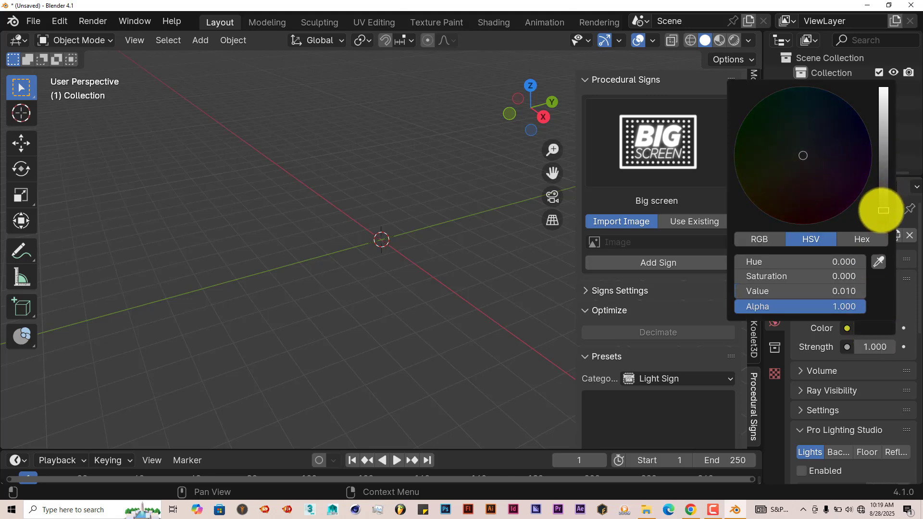
Set the sign type to Billboard and start adding a sign from an imported image.
click(636, 152)
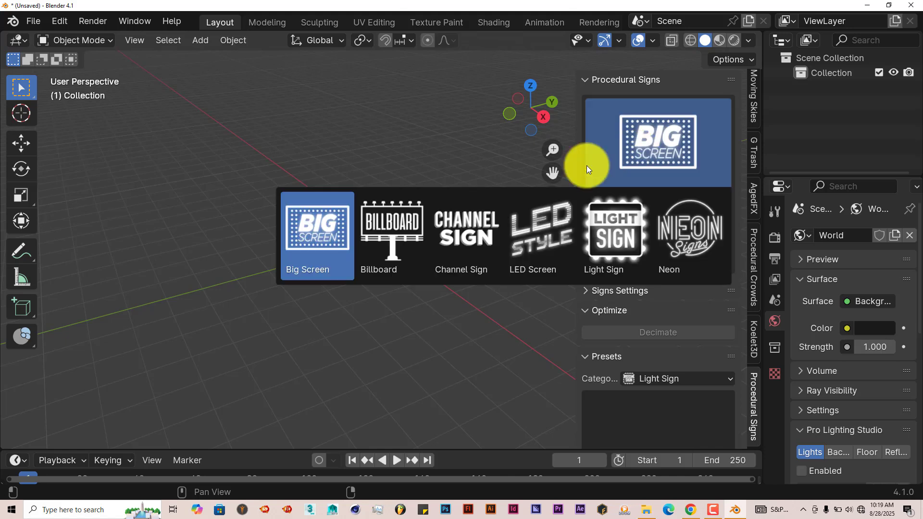
click(393, 220)
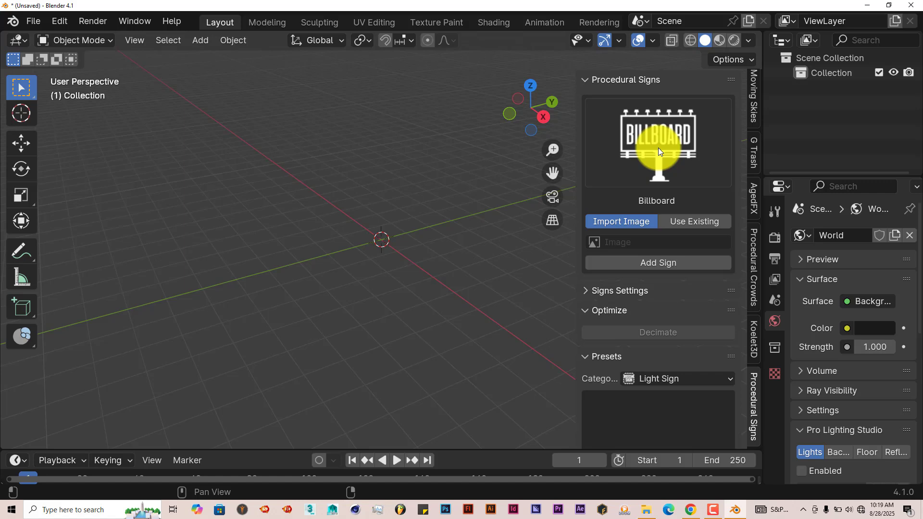
click(653, 263)
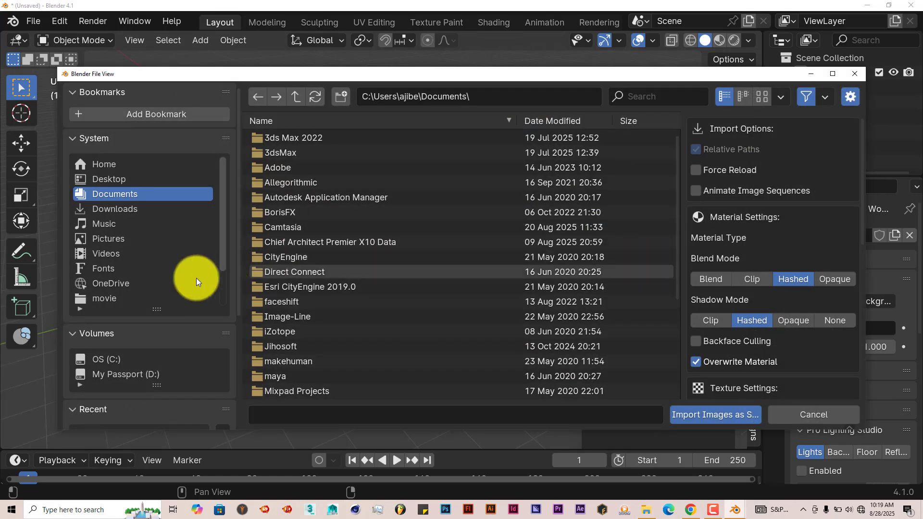
Show the Blender textures folder as thumbnails and import bookimagesCAVG3K28.jpg as the billboard's image.
scroll(178, 335, down, 6)
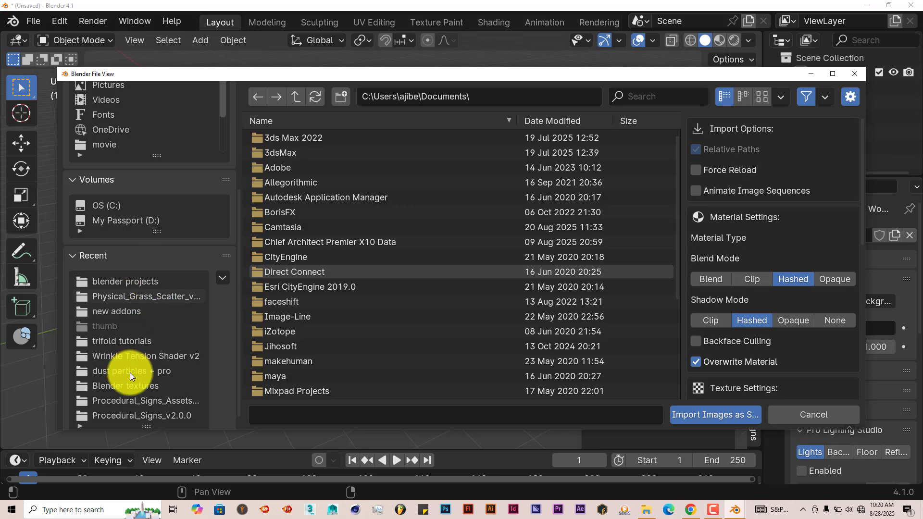
click(132, 388)
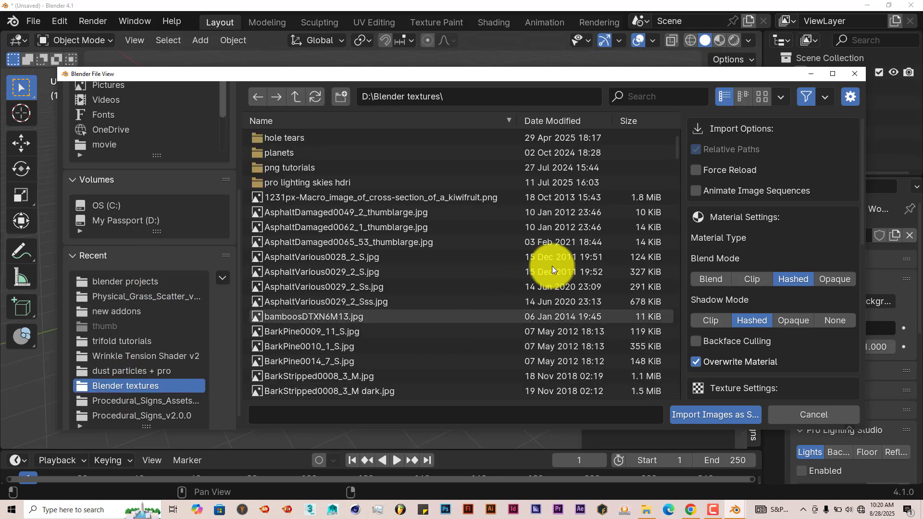
click(764, 99)
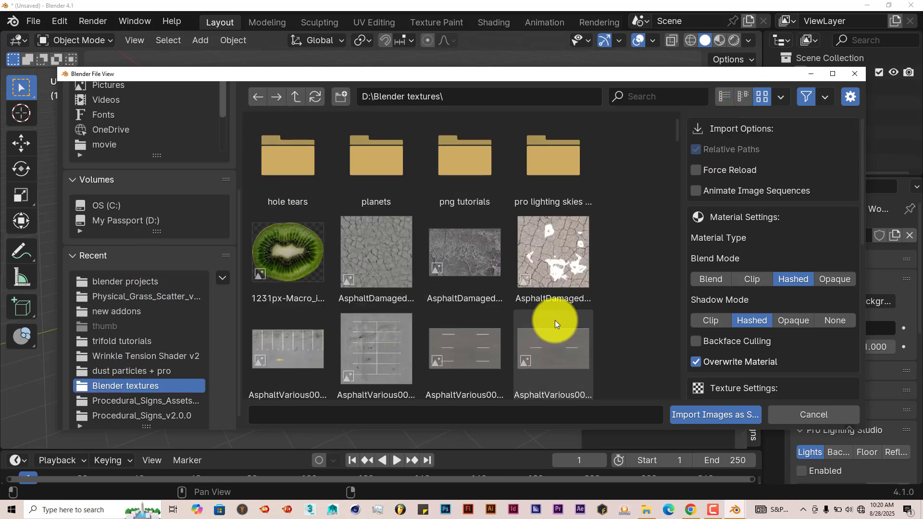
scroll(555, 319, down, 10)
scroll(555, 319, down, 6)
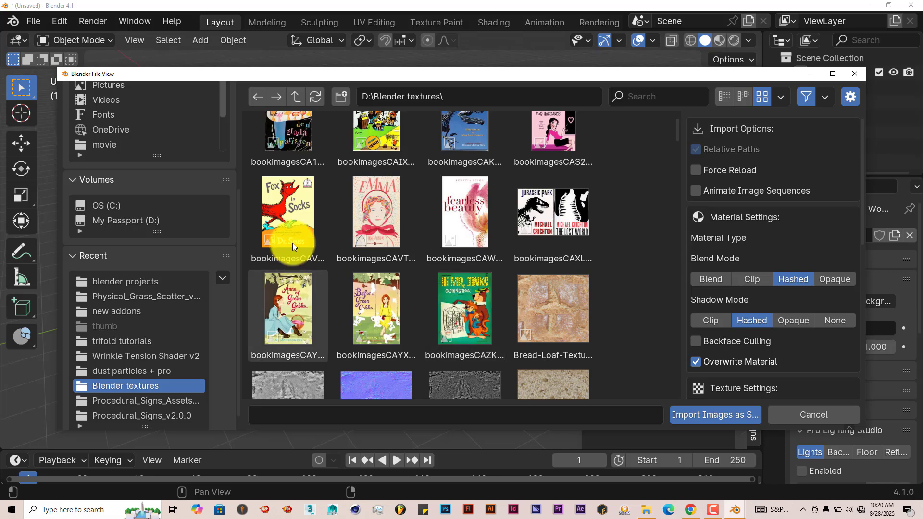
click(281, 215)
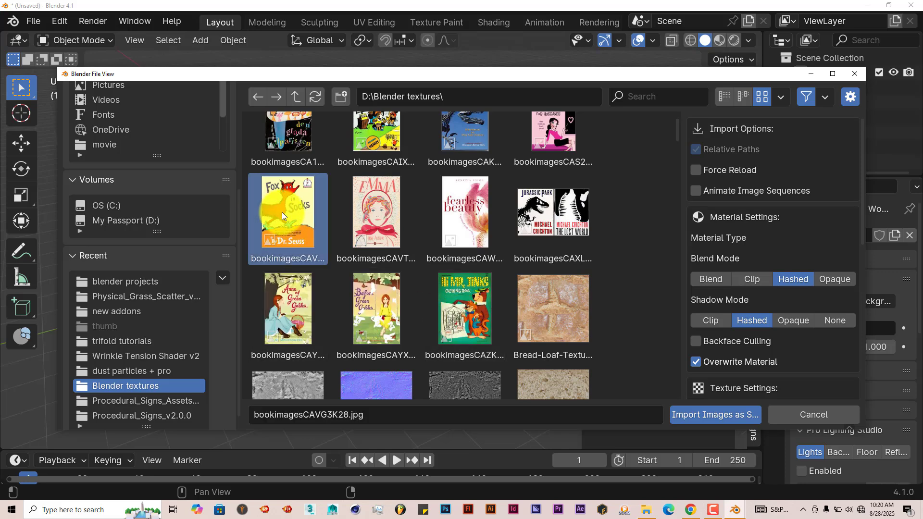
click(693, 415)
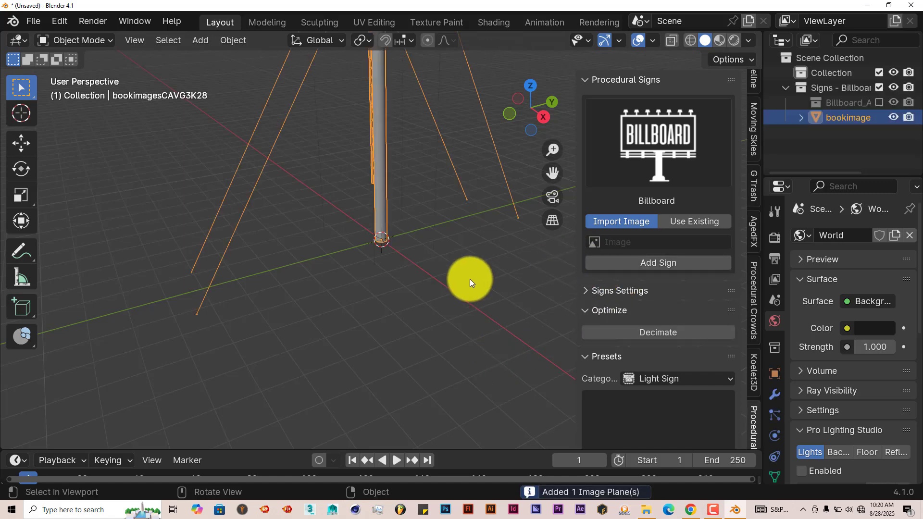
Inspect the new billboard, its pole and its lights from several sides.
scroll(470, 280, down, 5)
drag(557, 174, 566, 240)
middle_drag(433, 240, 564, 198)
drag(555, 176, 546, 228)
scroll(457, 250, up, 5)
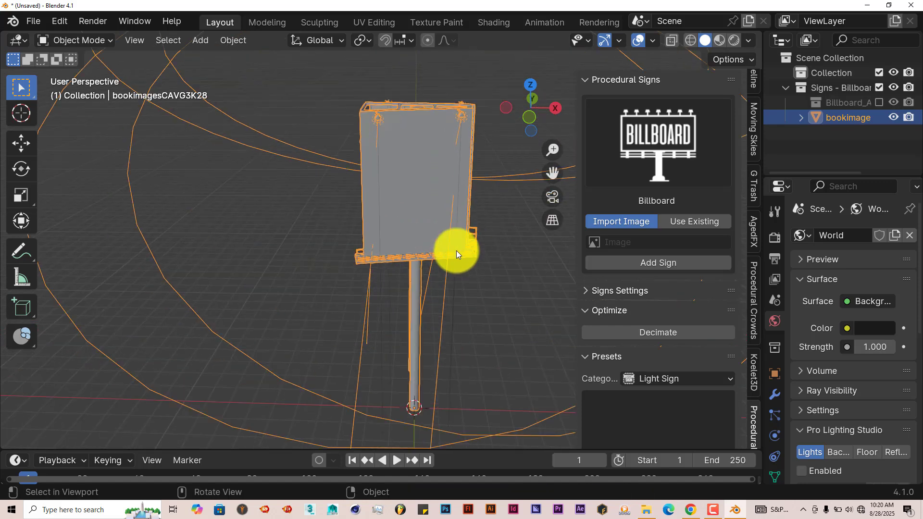
middle_drag(452, 271, 417, 242)
scroll(426, 255, down, 5)
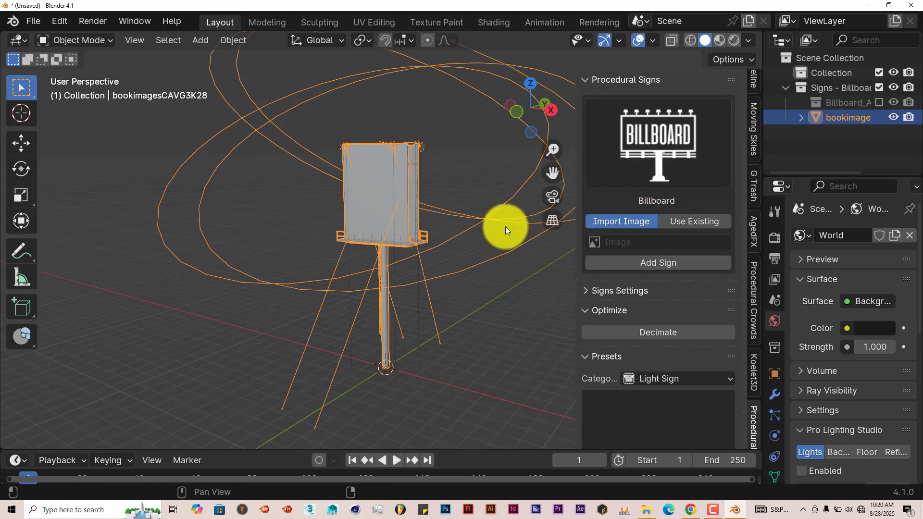
Show the billboard's image face in front view with rendered viewport shading.
key(KP_1)
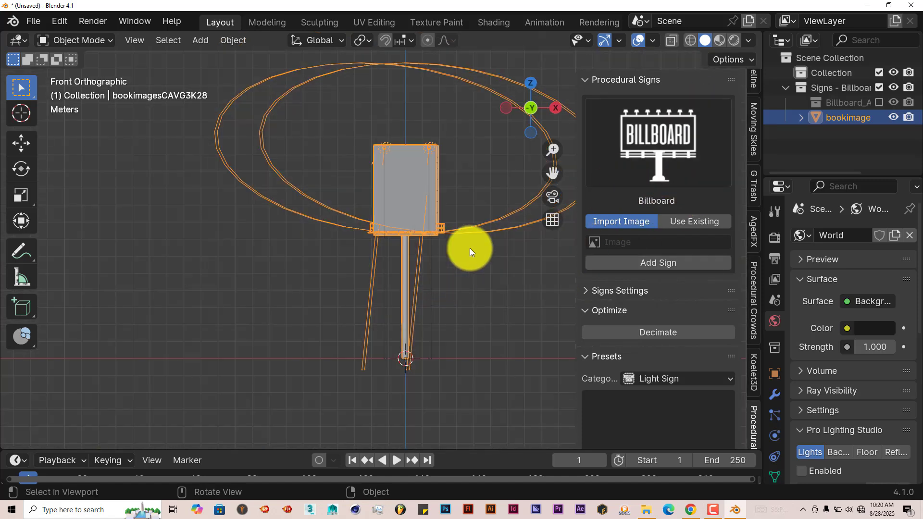
scroll(490, 259, up, 5)
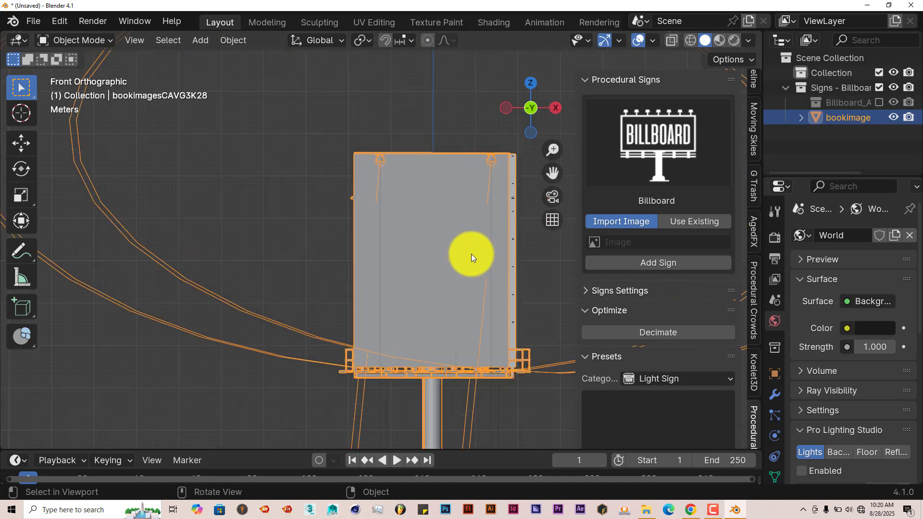
drag(552, 180, 479, 203)
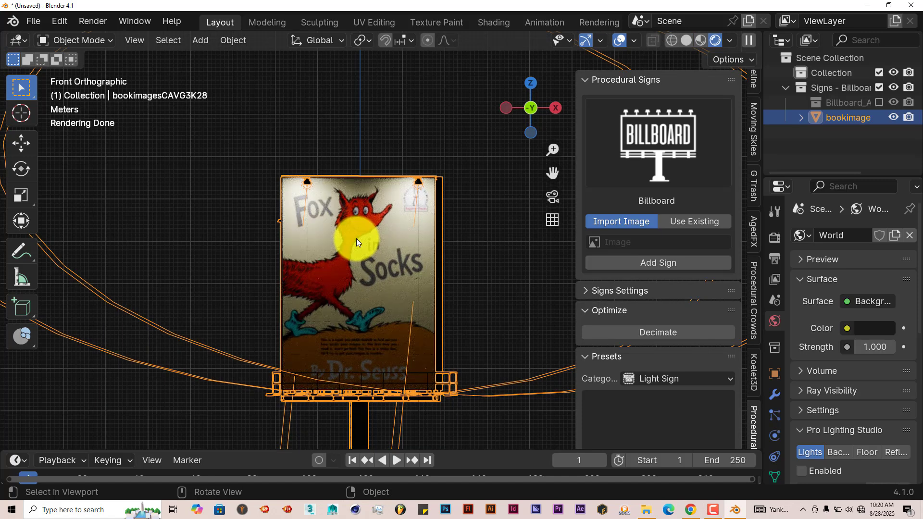
scroll(356, 253, up, 1)
scroll(363, 248, down, 1)
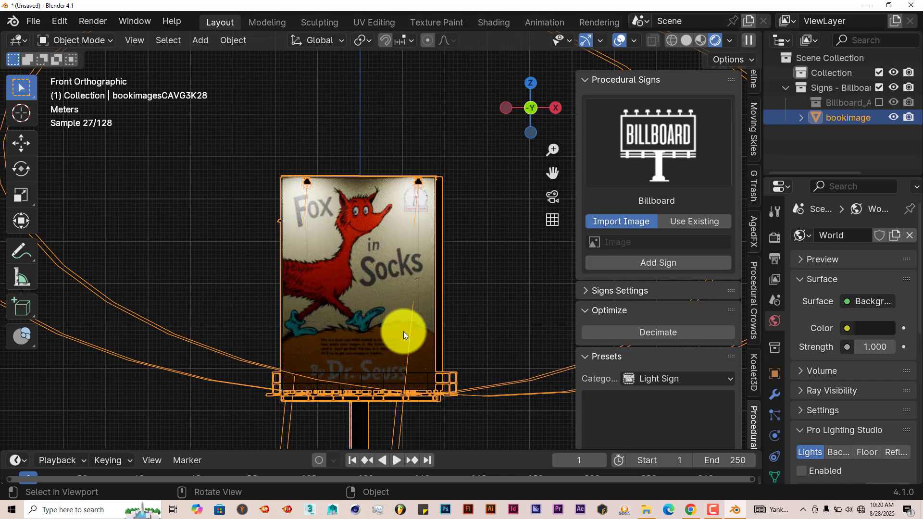
Set the billboard's scale to 6.14 in the sign settings.
click(585, 291)
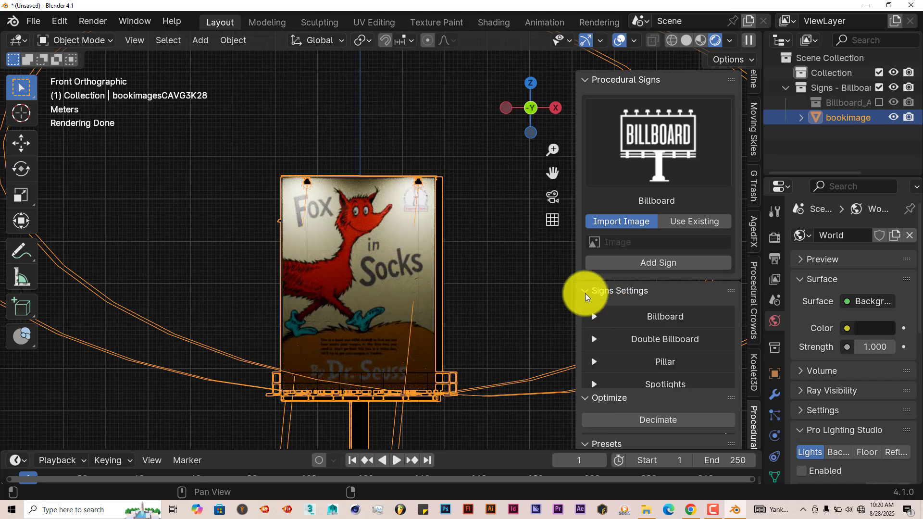
scroll(647, 332, down, 5)
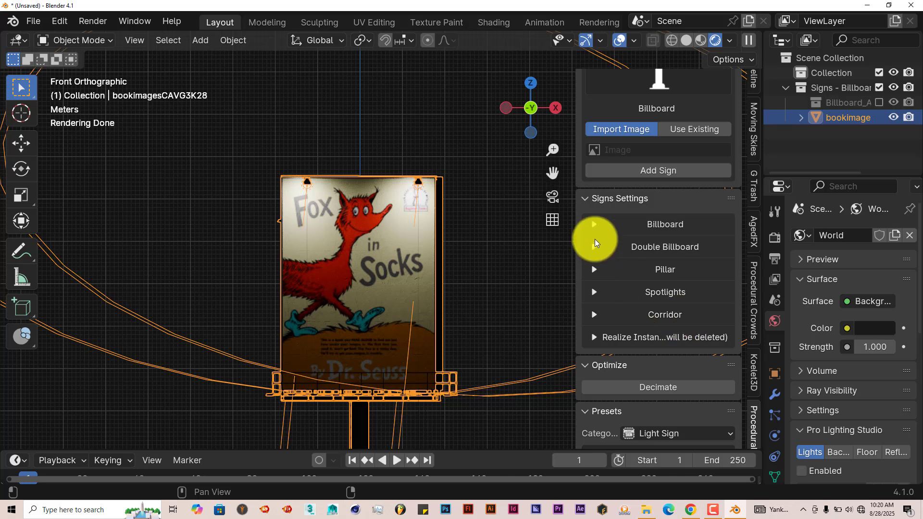
click(593, 224)
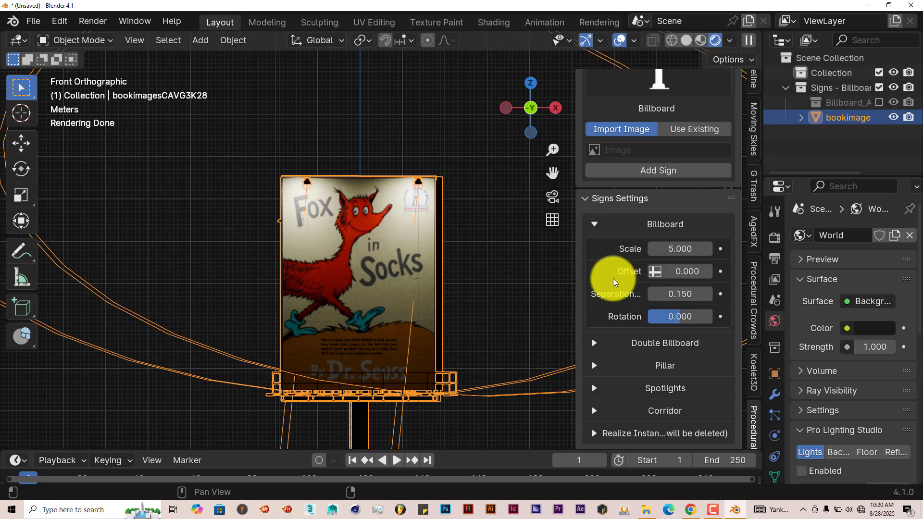
mouse_move(674, 247)
mouse_down()
mouse_move(769, 259)
mouse_move(669, 247)
mouse_up()
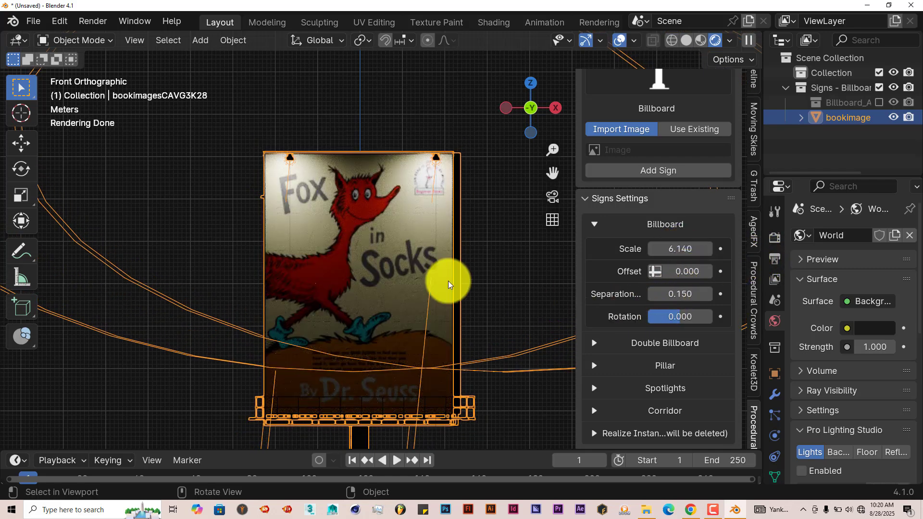
scroll(443, 282, down, 1)
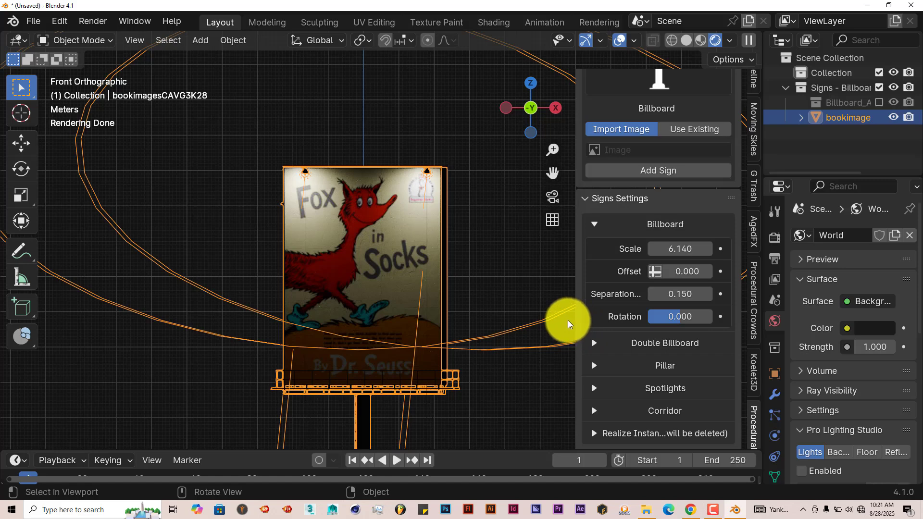
Widen the settings sidebar and try out the billboard's rotation, leaving it at 0.
drag(574, 319, 548, 319)
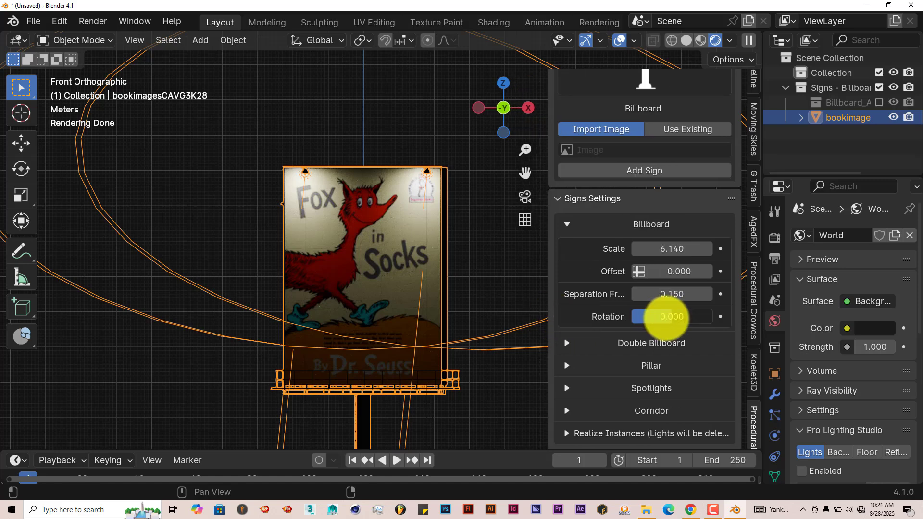
mouse_move(666, 317)
mouse_down()
mouse_move(679, 315)
mouse_move(655, 318)
mouse_move(671, 319)
mouse_up()
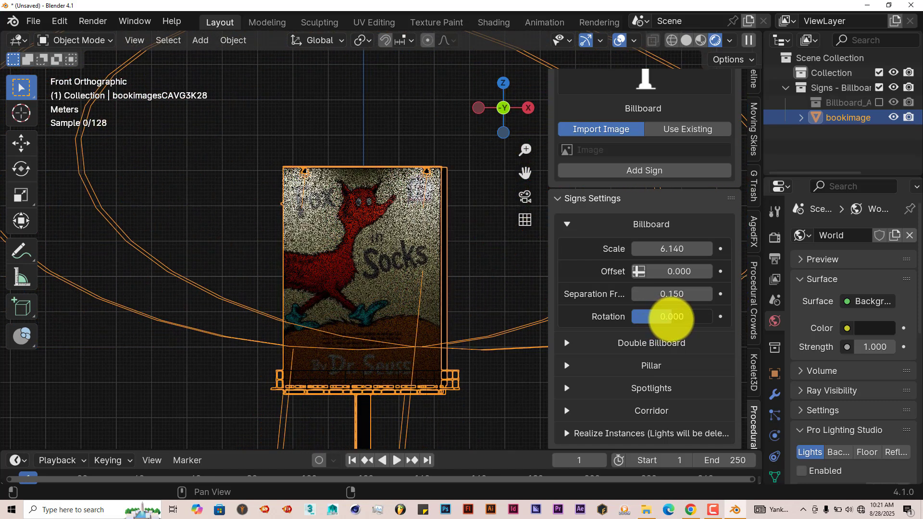
click(566, 225)
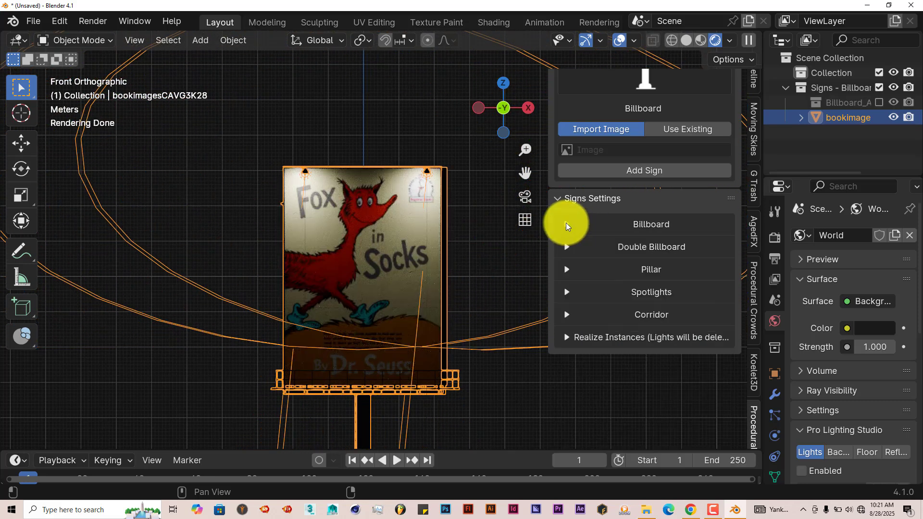
Check the billboard's two faces from the side and disable the double billboard so only one face remains.
click(567, 247)
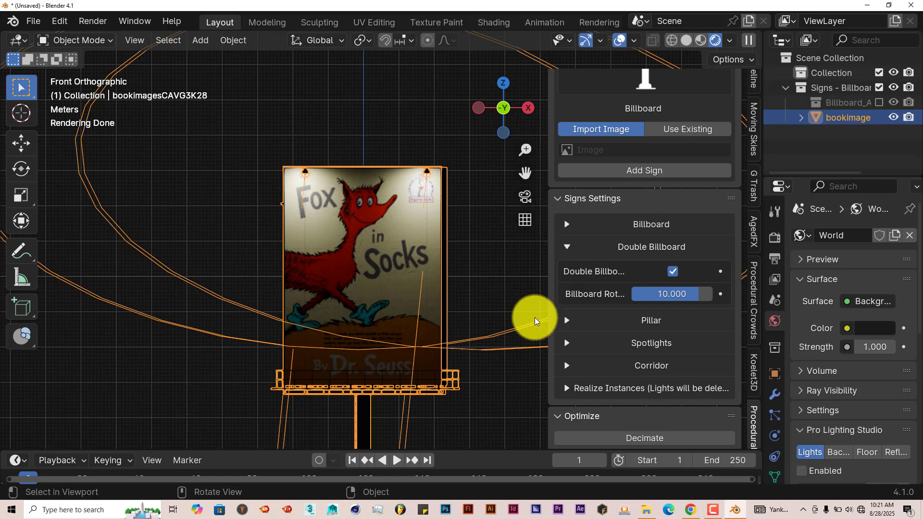
middle_drag(435, 293, 367, 288)
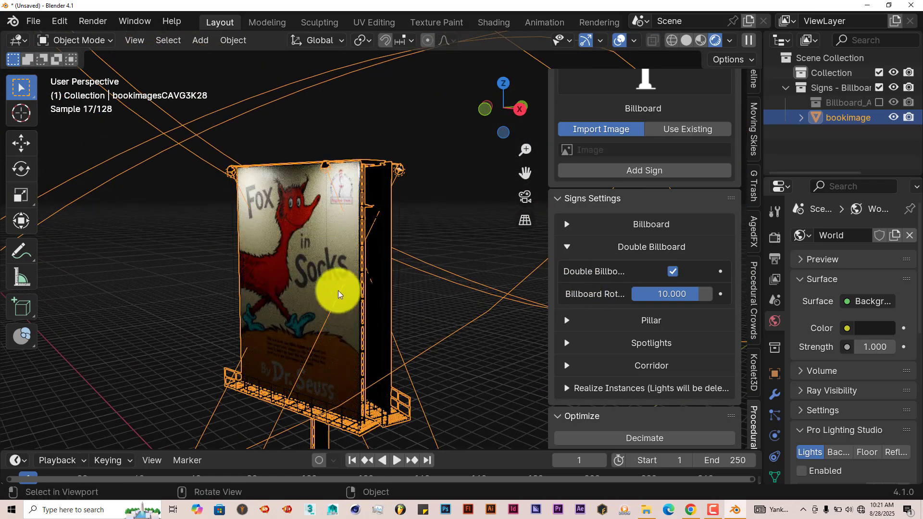
middle_drag(280, 262, 335, 241)
click(673, 272)
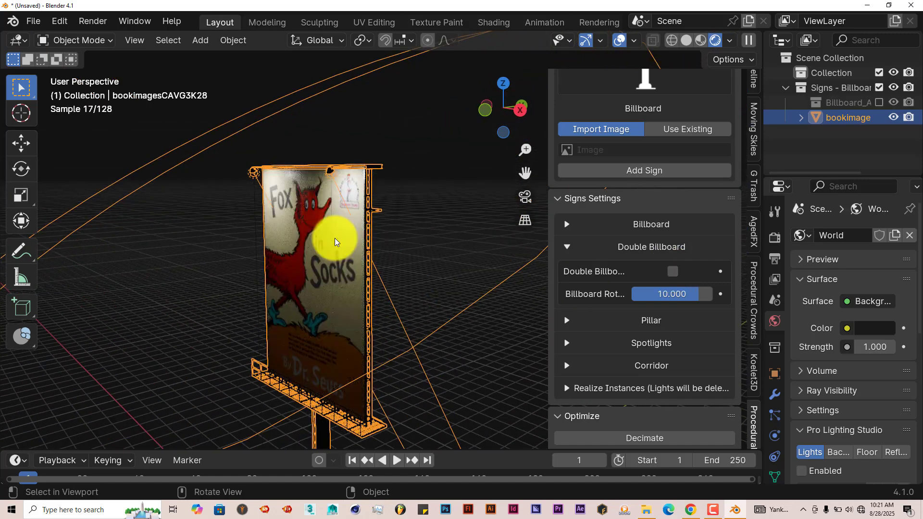
click(563, 247)
Set the billboard pillar's height to 10.33 and its radius to 0.71, checking it from several sides.
click(561, 271)
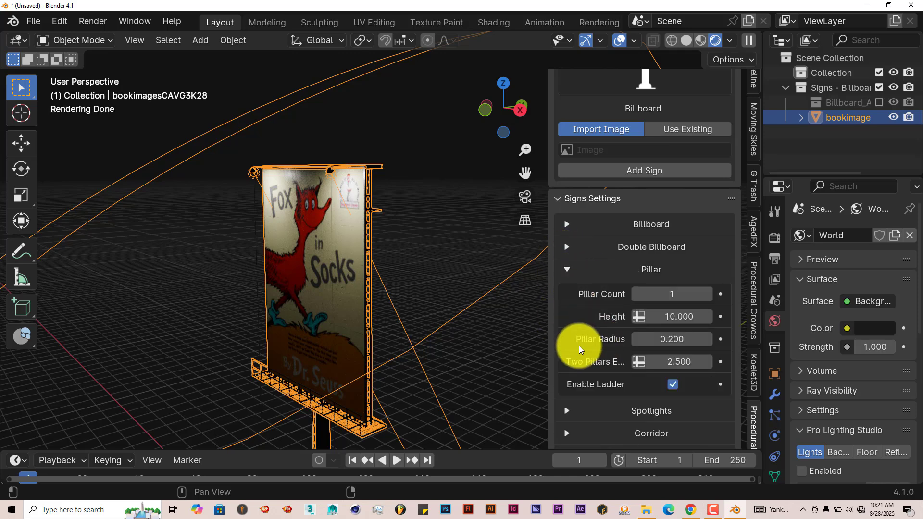
middle_drag(419, 324, 480, 317)
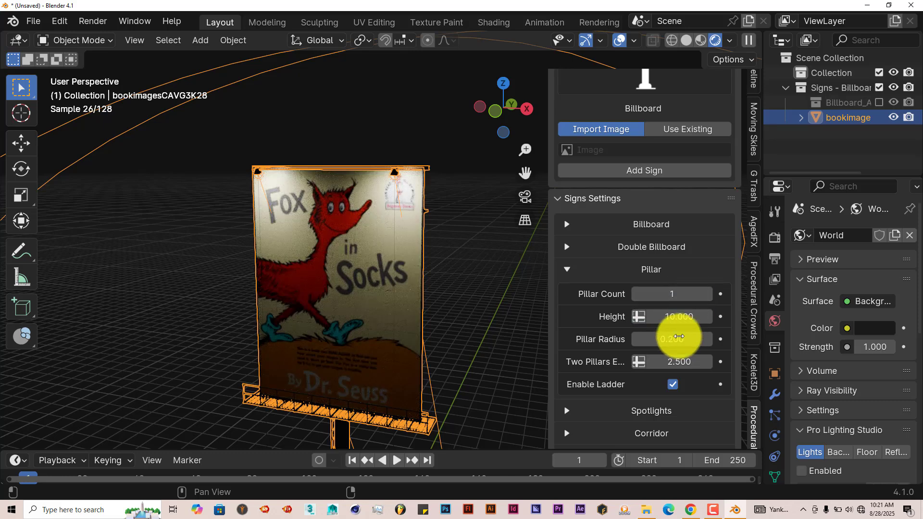
drag(702, 313, 706, 340)
drag(519, 173, 368, 360)
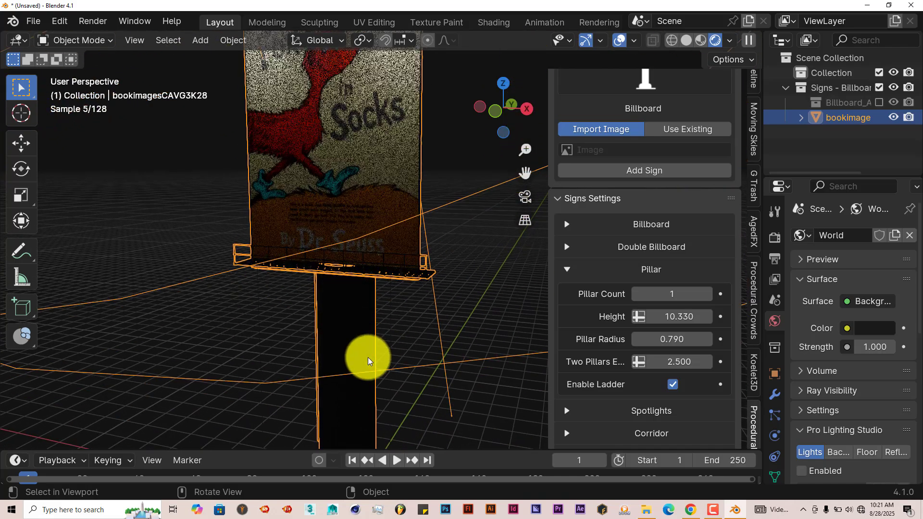
middle_drag(369, 361, 278, 354)
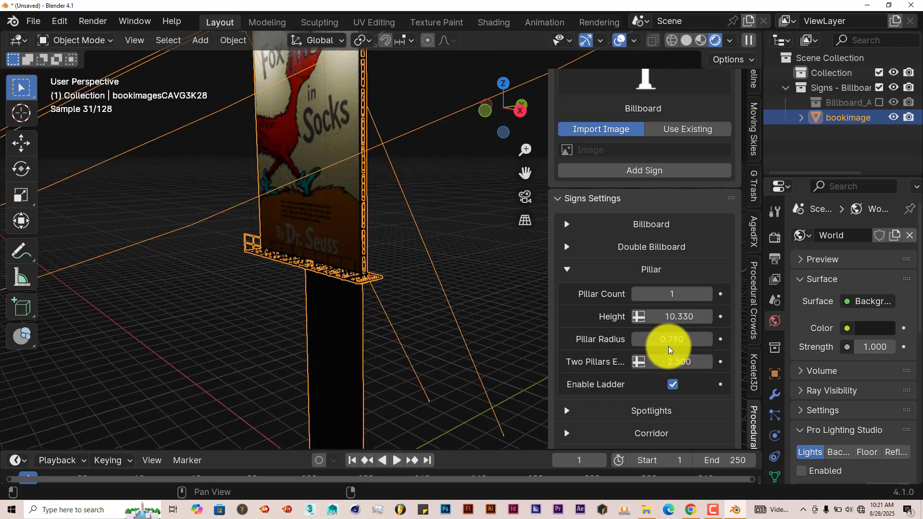
mouse_move(670, 346)
mouse_down()
mouse_move(643, 345)
mouse_move(656, 346)
mouse_up()
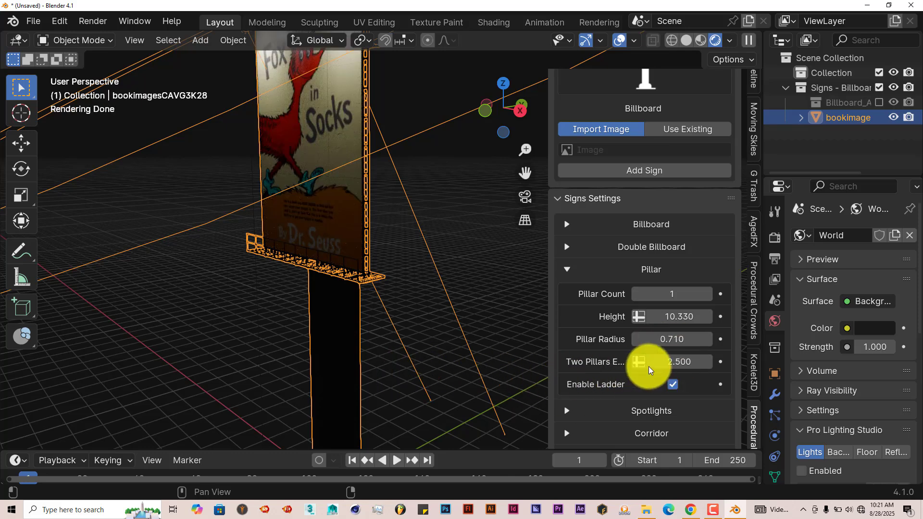
middle_drag(423, 406, 371, 419)
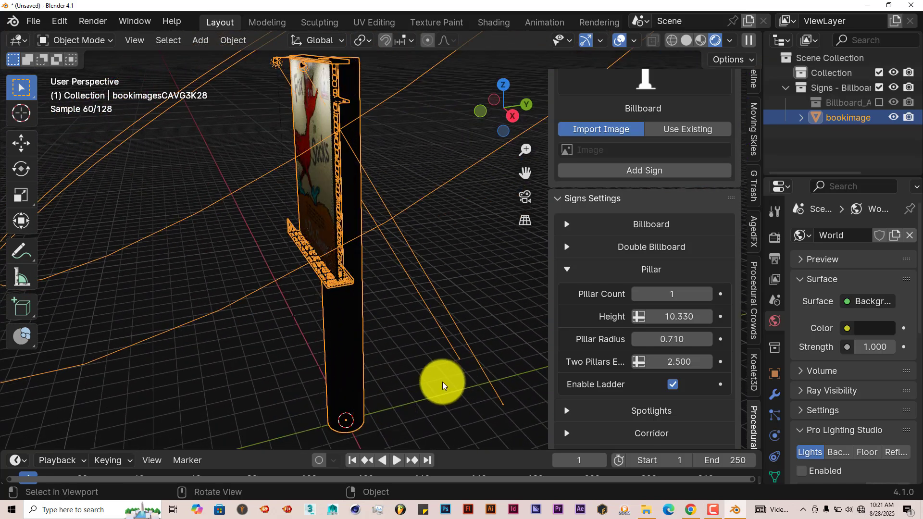
scroll(442, 385, up, 2)
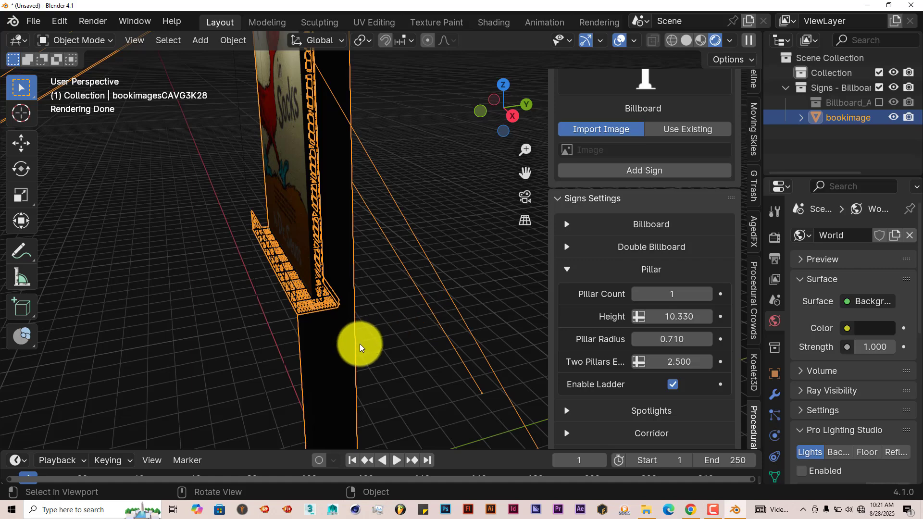
middle_drag(367, 350, 437, 330)
click(567, 271)
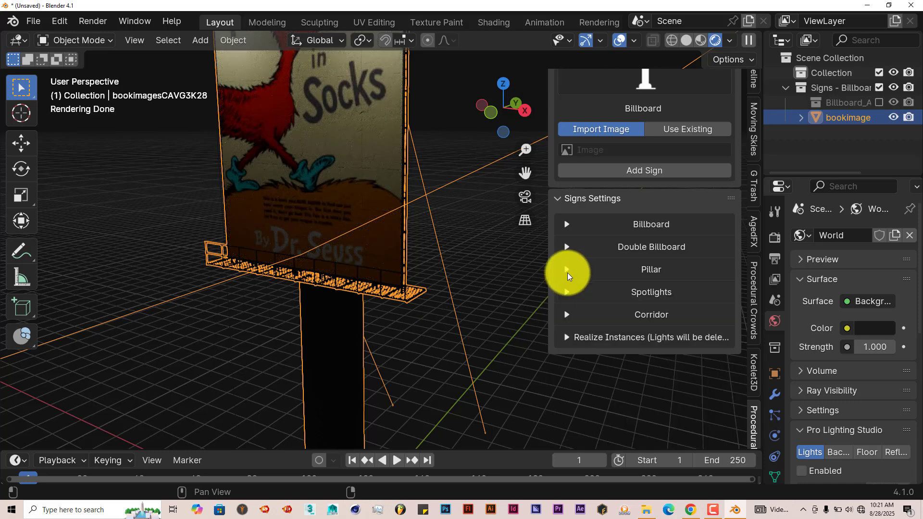
Enable the bottom spotlights so the billboard is lit from below as well as above.
click(567, 292)
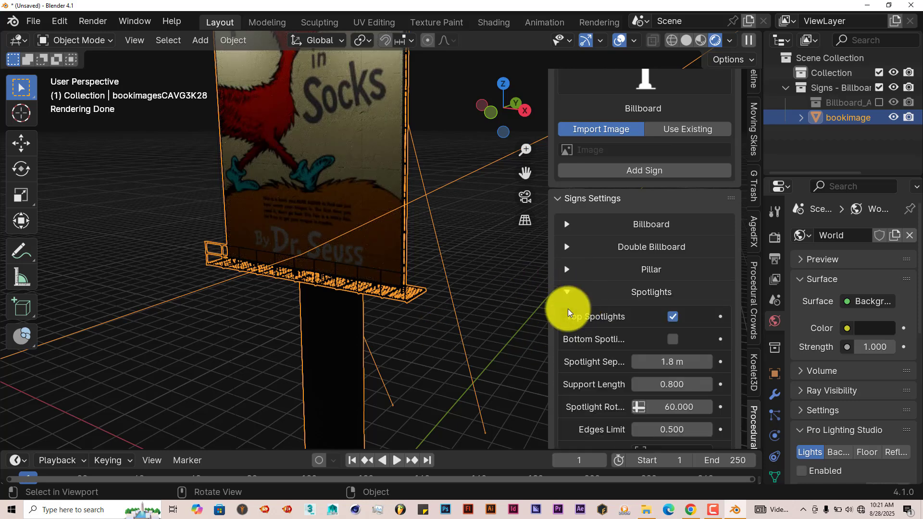
scroll(575, 364, down, 2)
middle_drag(397, 330, 424, 332)
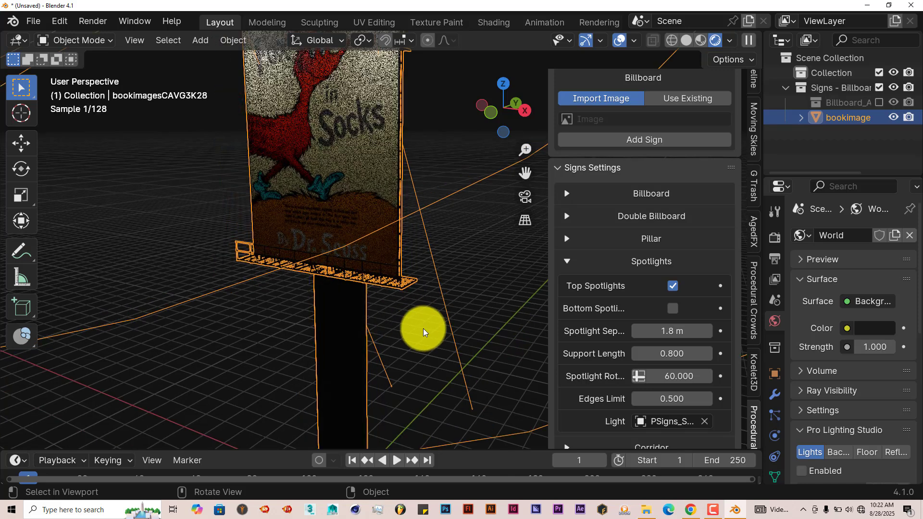
drag(526, 174, 542, 252)
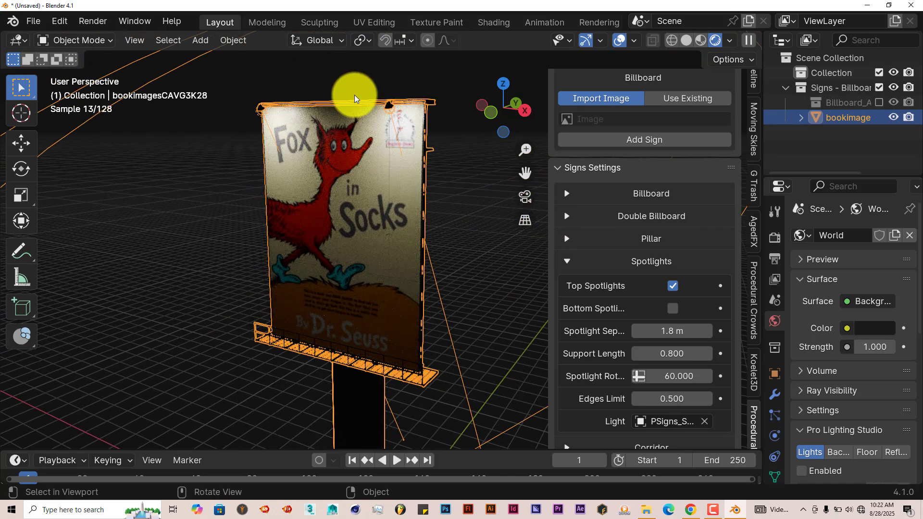
click(673, 309)
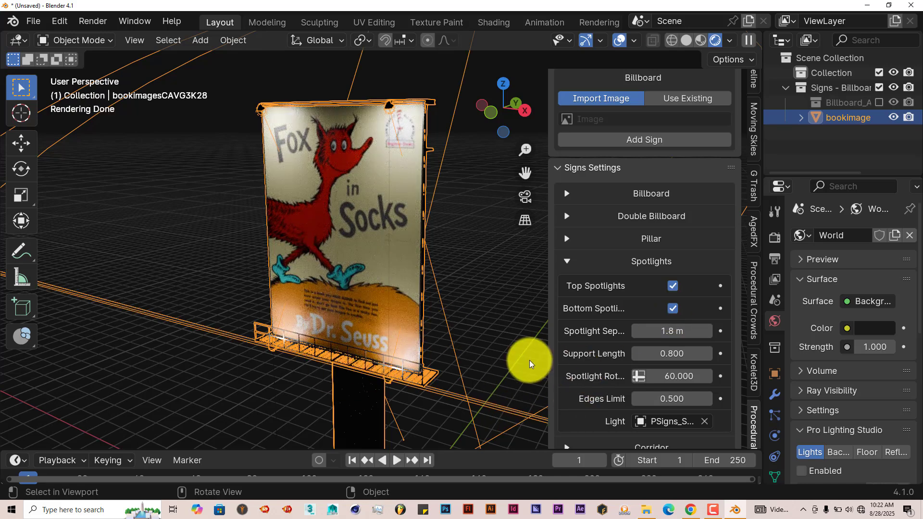
Set the spotlight separation to 1.86 m and the support length to 1.39, with the settings sidebar widened.
drag(548, 355, 510, 356)
mouse_move(645, 329)
mouse_down()
mouse_move(664, 332)
mouse_move(651, 331)
mouse_up()
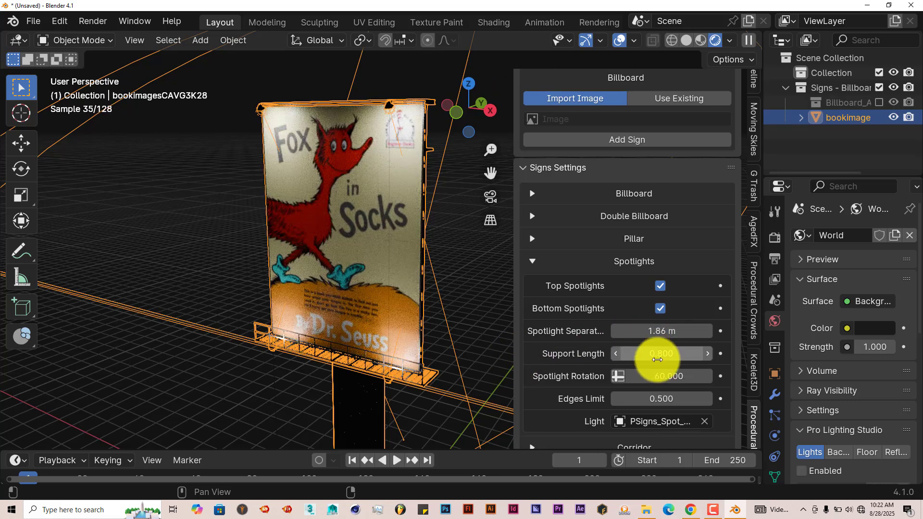
drag(640, 368, 729, 361)
Adjust the spotlight rotation to 63.68 while checking the light on the billboard's face up close.
drag(735, 361, 540, 379)
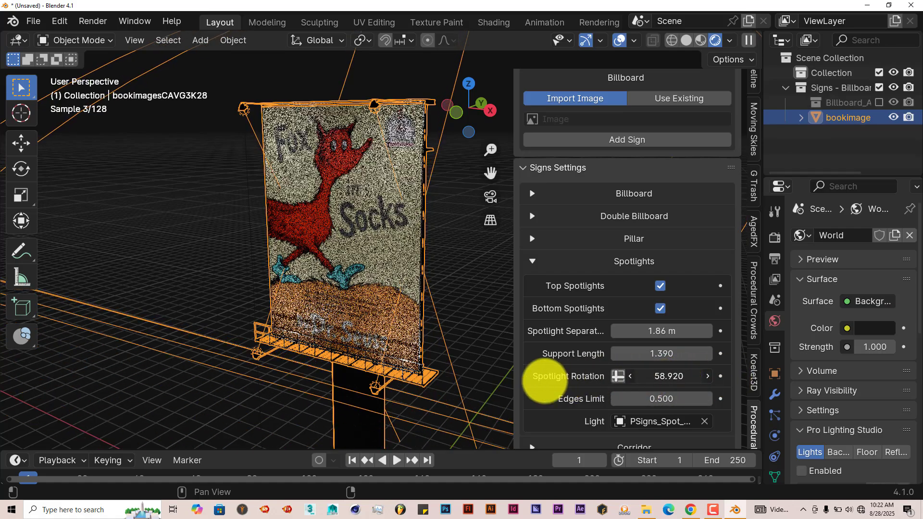
drag(401, 382, 140, 371)
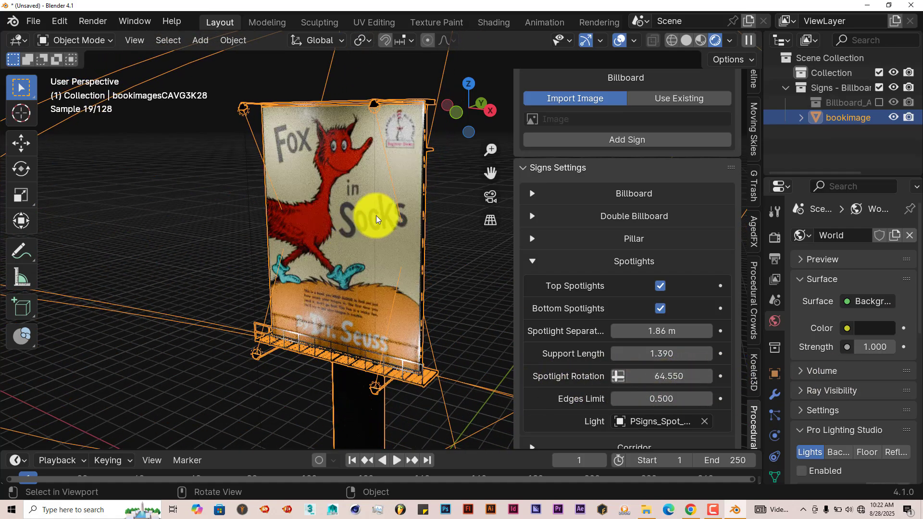
scroll(404, 195, up, 6)
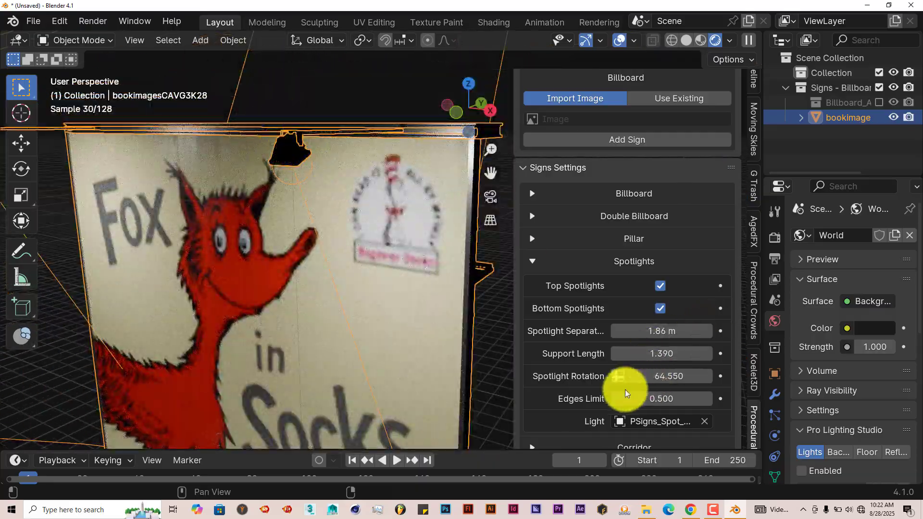
drag(664, 377, 629, 379)
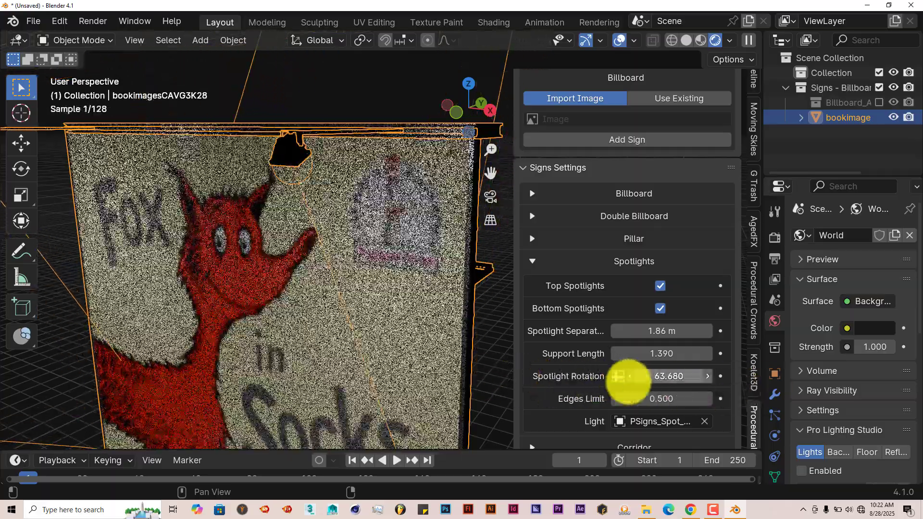
scroll(680, 412, down, 3)
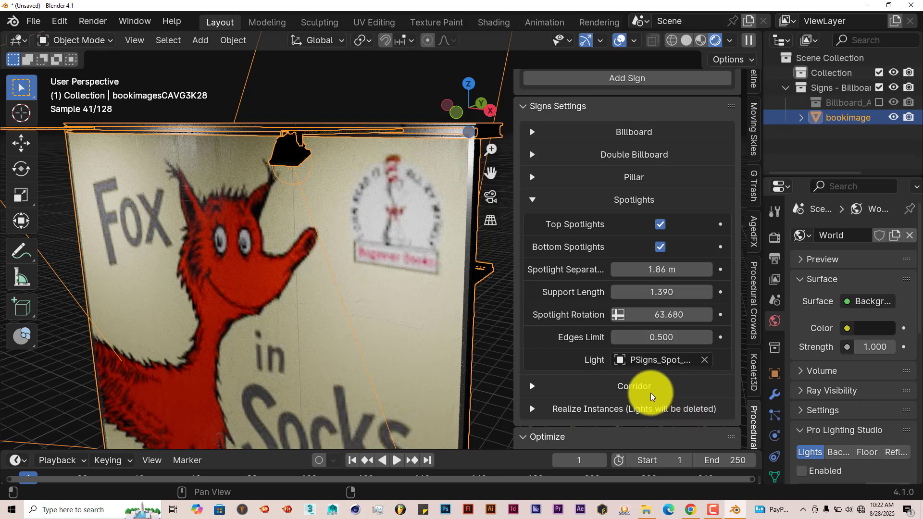
scroll(649, 392, down, 1)
click(532, 169)
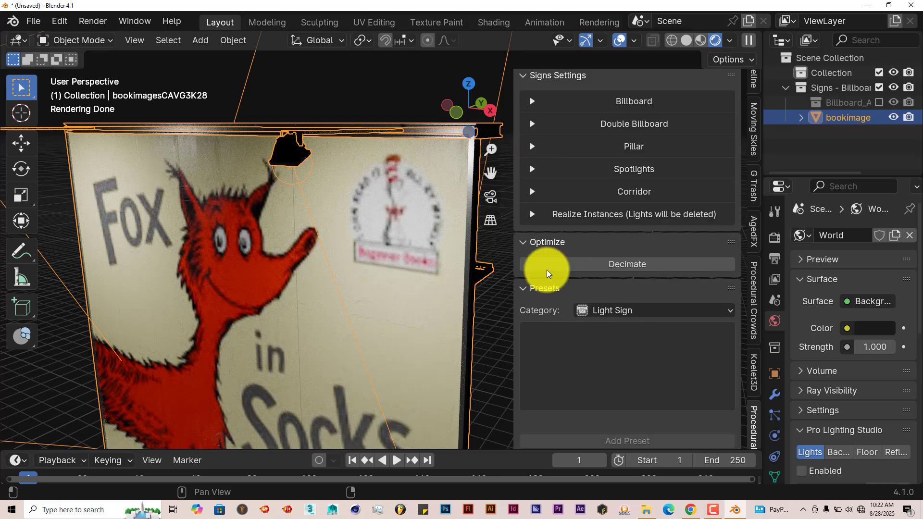
Review the billboard's corridor and railing settings, then examine the whole lit sign from a distance.
click(532, 191)
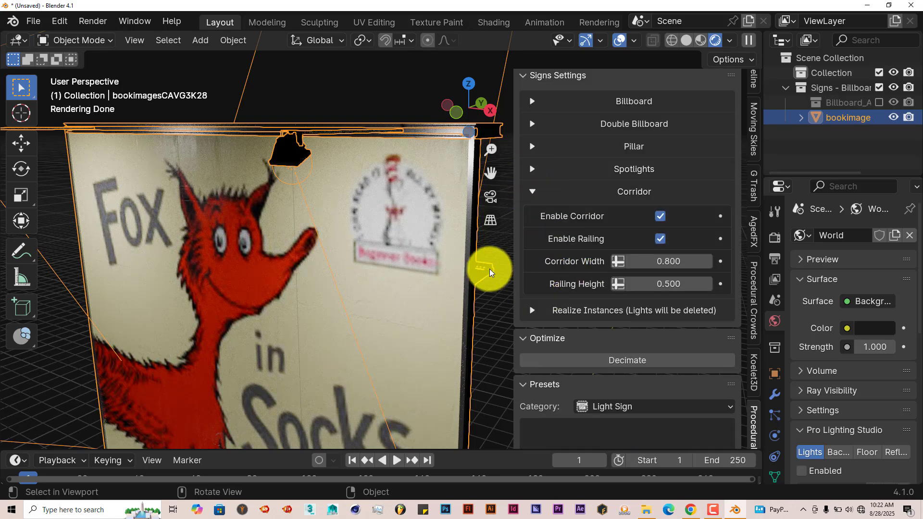
scroll(501, 292, down, 1)
middle_drag(461, 314, 447, 314)
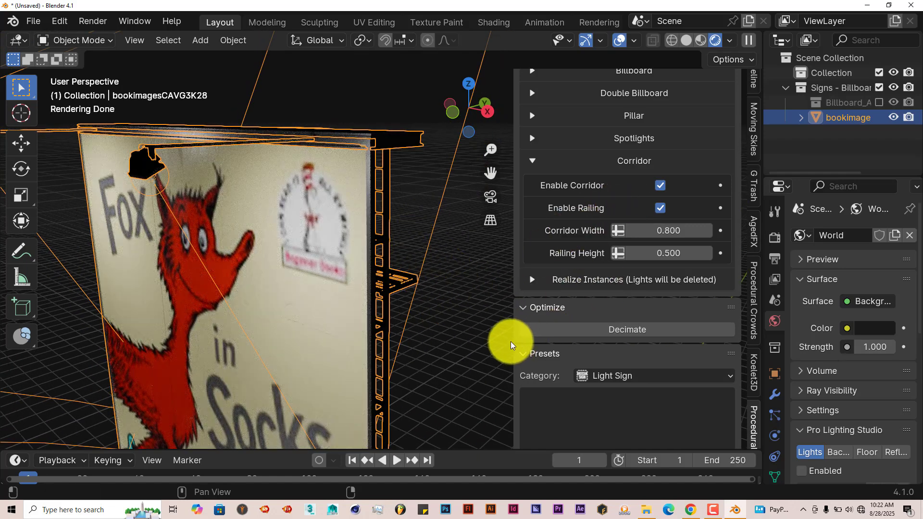
click(533, 160)
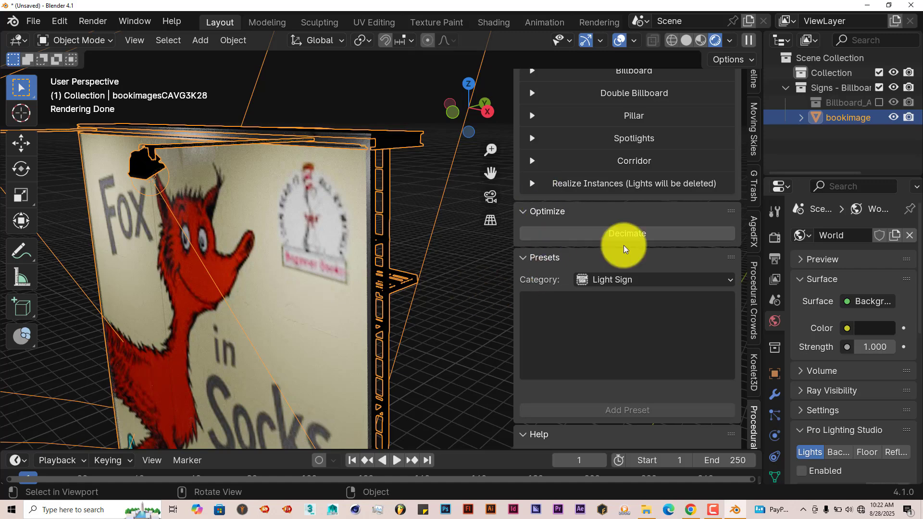
scroll(688, 245, up, 10)
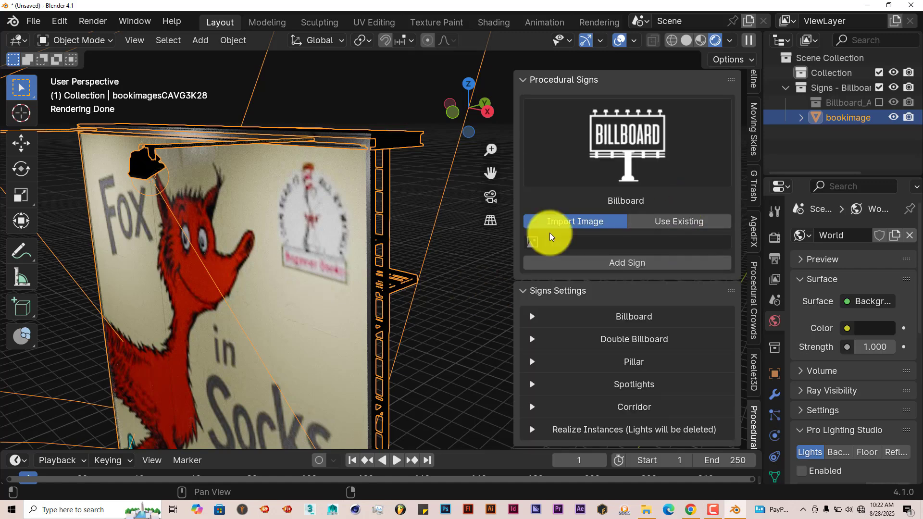
scroll(412, 272, down, 10)
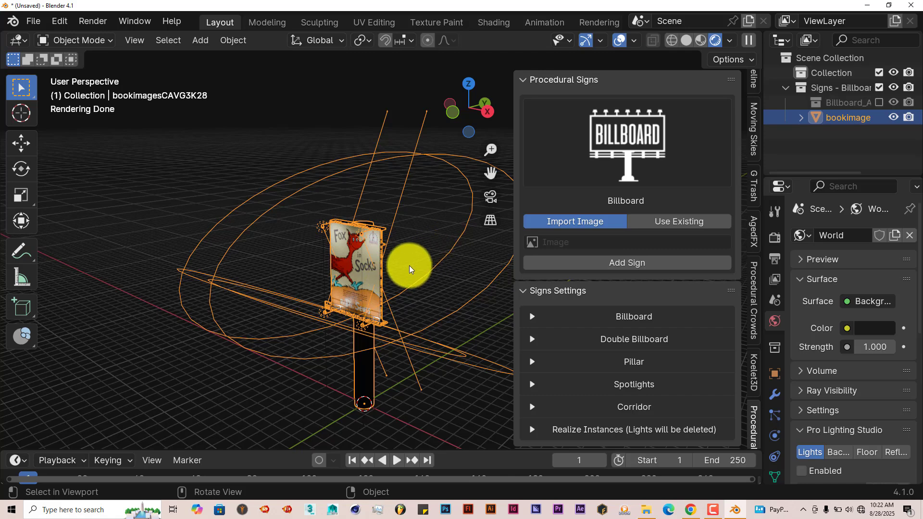
Delete the billboard sign and its leftover Signs - Billboard collection with everything inside it.
key(Delete)
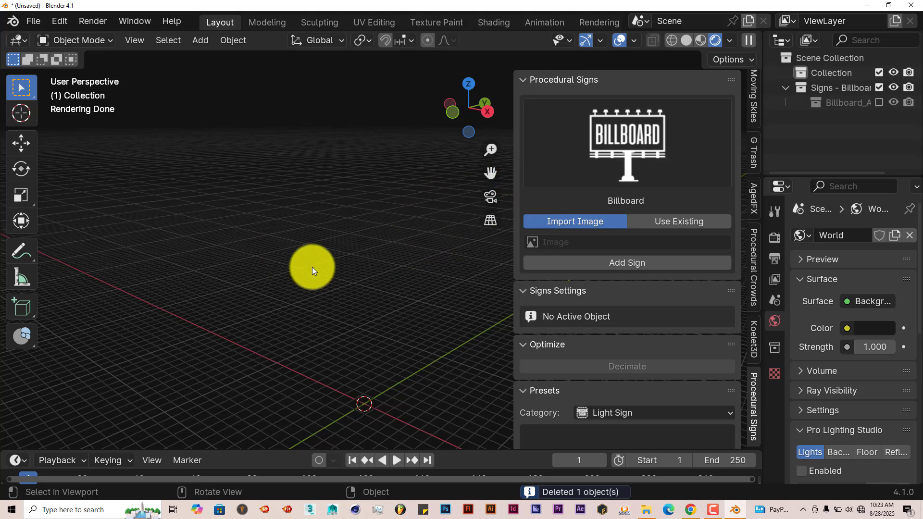
click(835, 87)
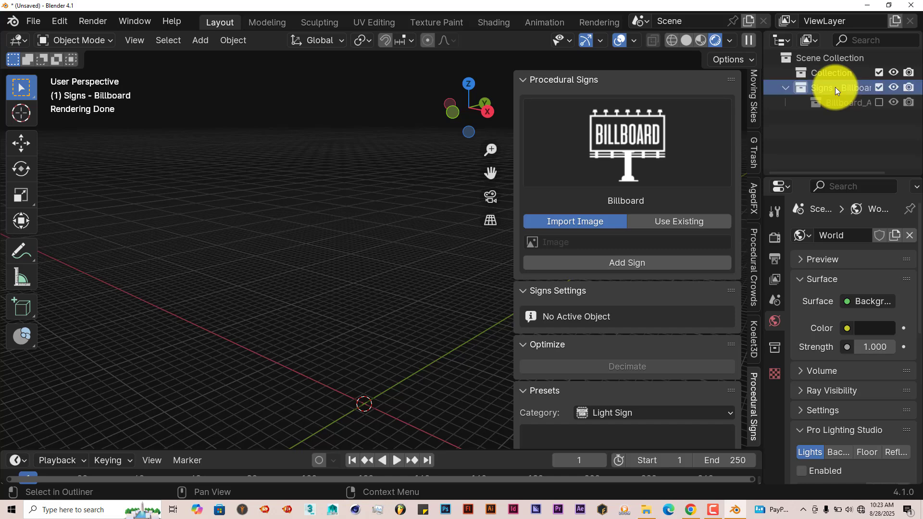
right_click(835, 88)
click(763, 177)
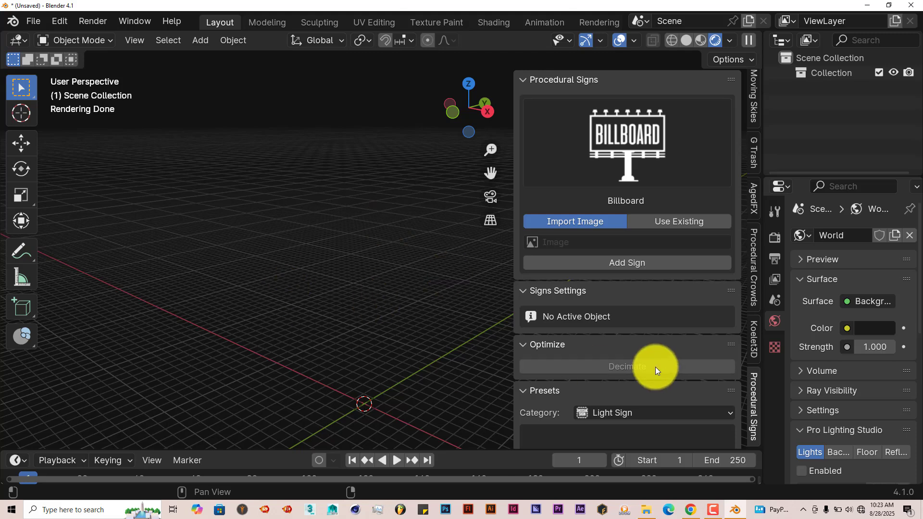
Look through the sign types, choose Channel Sign, and set it to be created new with the Draw option.
click(659, 158)
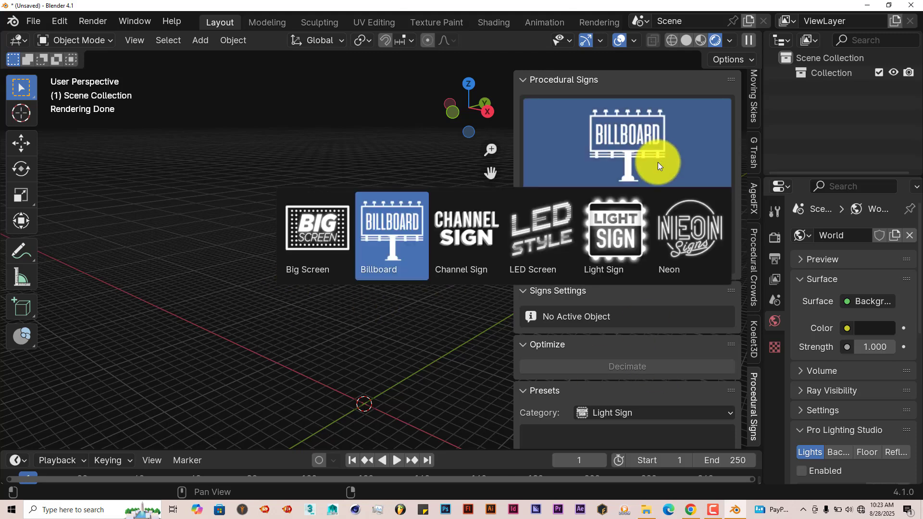
click(547, 241)
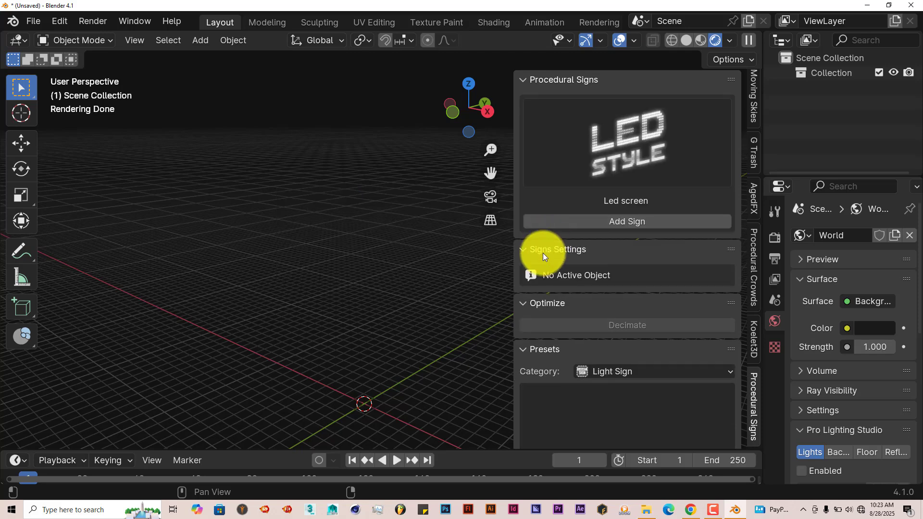
click(671, 109)
click(449, 233)
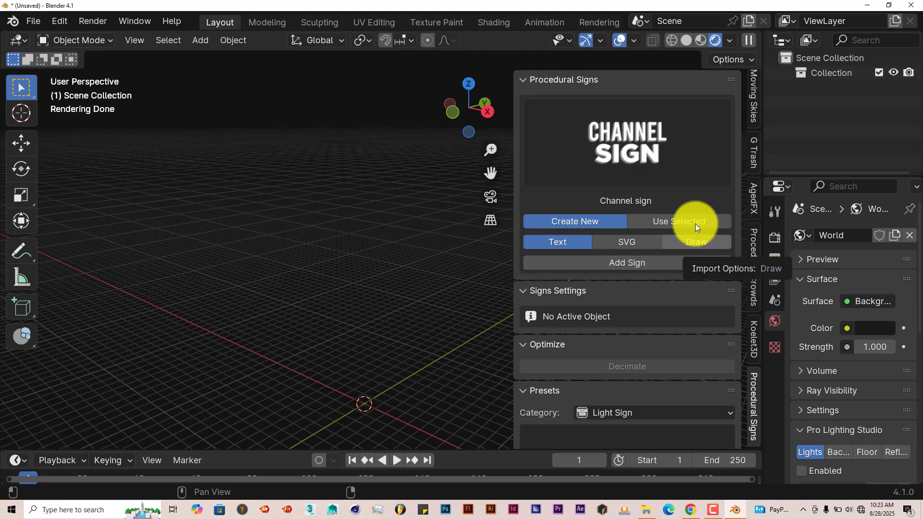
click(626, 152)
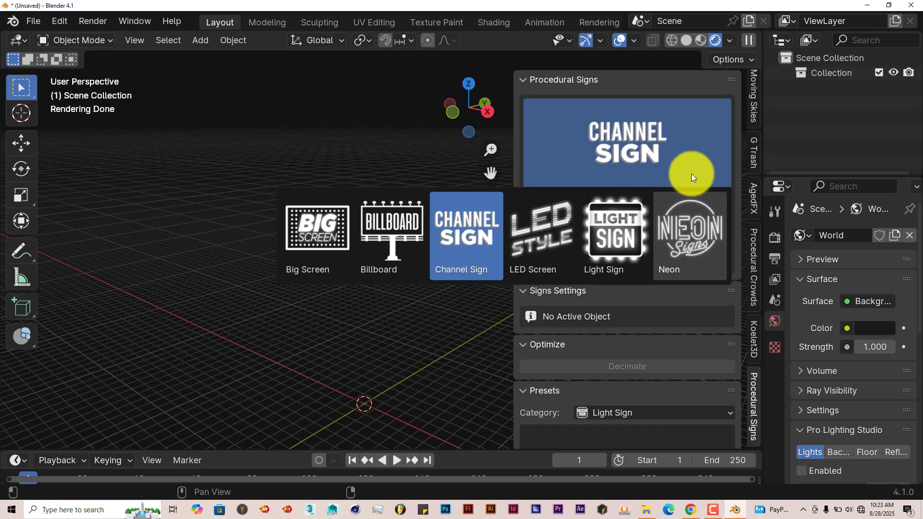
click(605, 146)
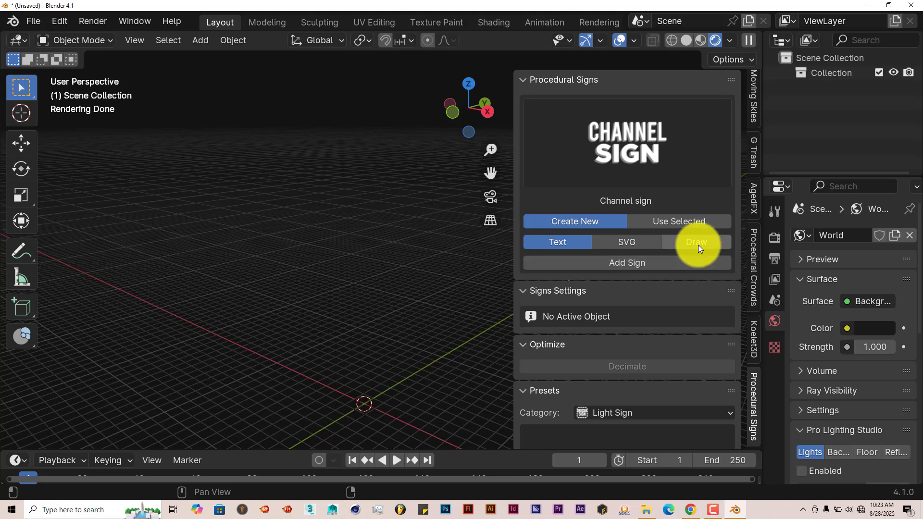
scroll(415, 248, down, 1)
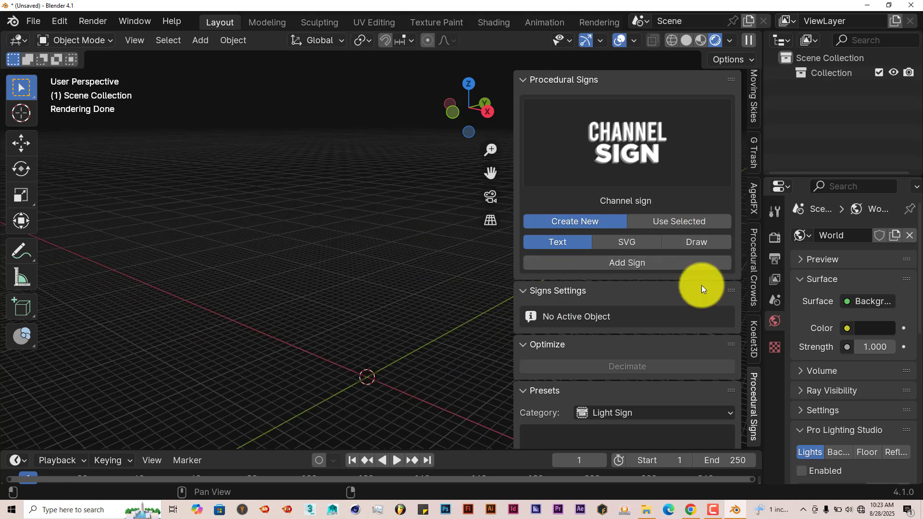
click(705, 243)
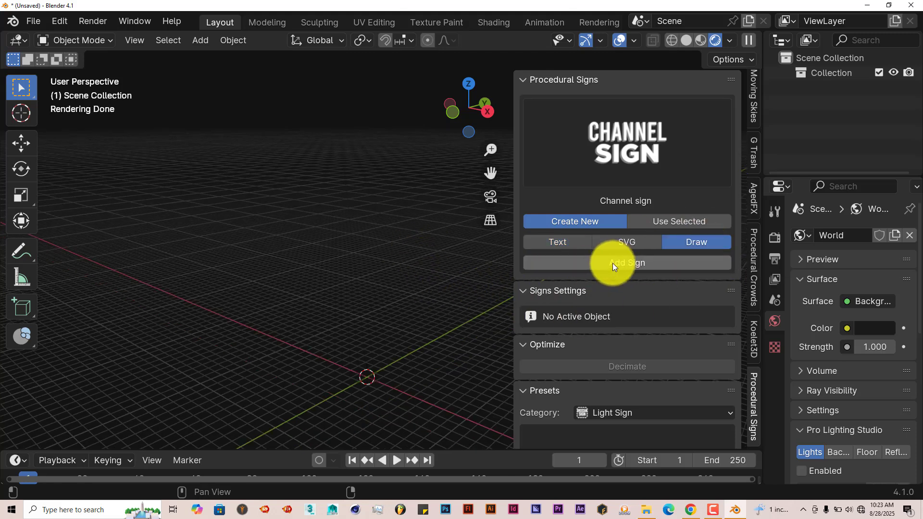
Add the drawable channel sign in the front orthographic view with solid shading.
key(KP_1)
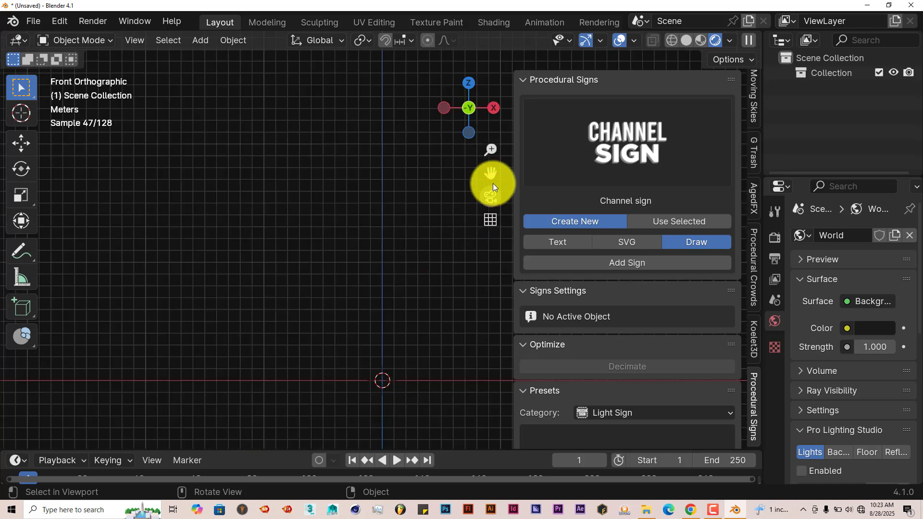
drag(494, 186, 493, 214)
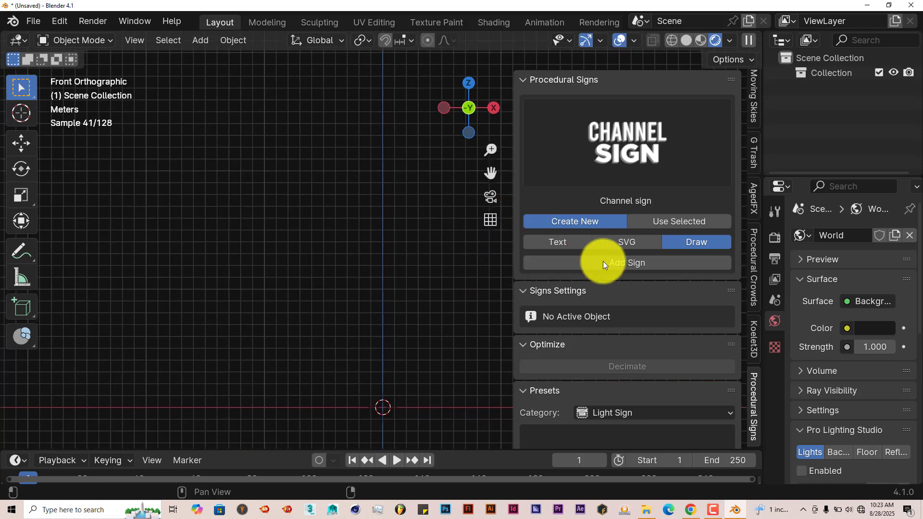
click(685, 42)
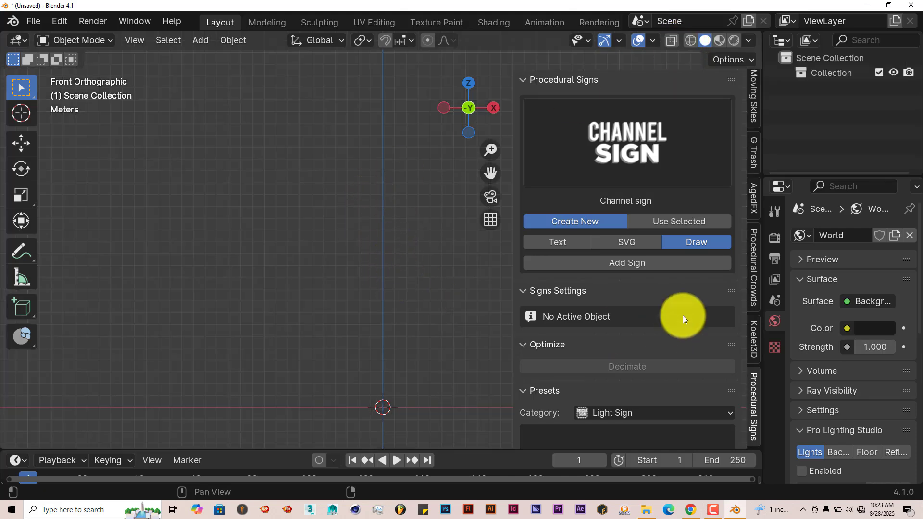
click(637, 264)
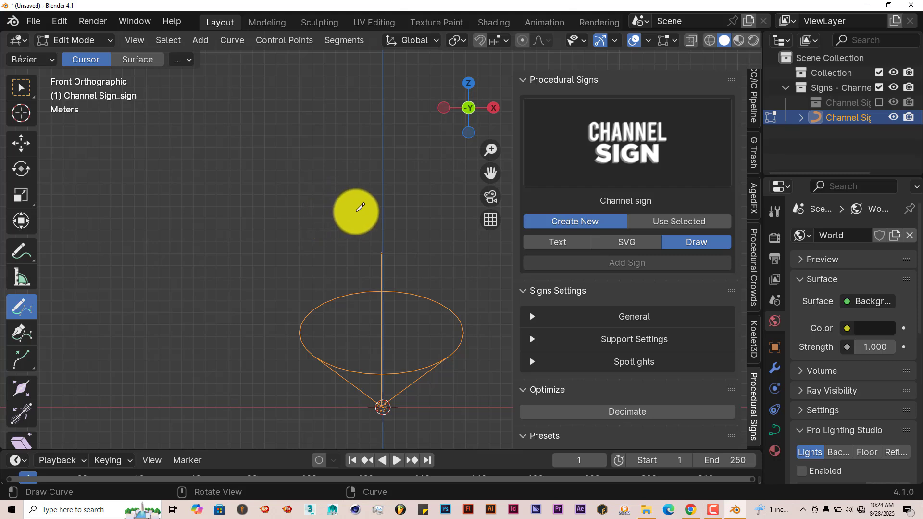
Draw the sign's outlines freehand in a row: a rounded shape with two prongs, then the letters E and S.
mouse_move(373, 205)
mouse_down()
mouse_move(323, 187)
mouse_move(276, 202)
mouse_move(257, 220)
mouse_move(342, 266)
mouse_move(373, 235)
mouse_move(372, 210)
mouse_move(406, 190)
mouse_move(400, 224)
mouse_move(380, 239)
mouse_up()
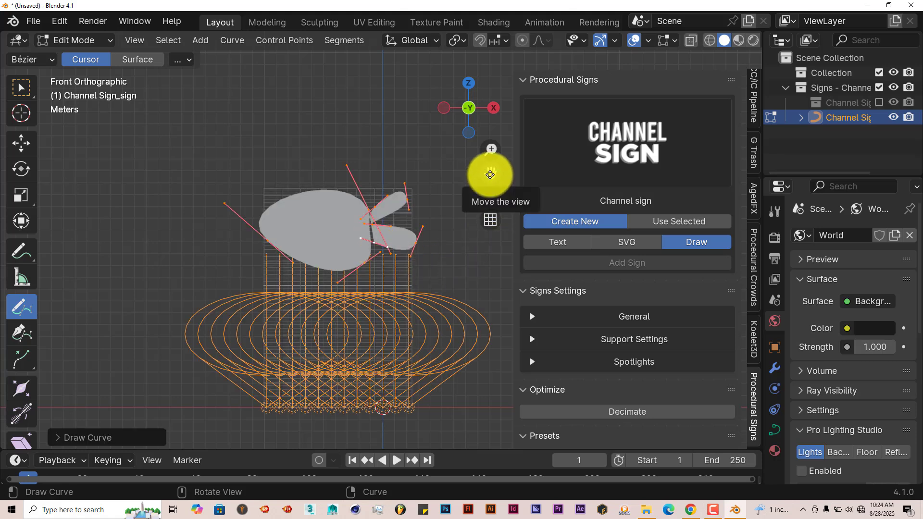
drag(490, 174, 389, 179)
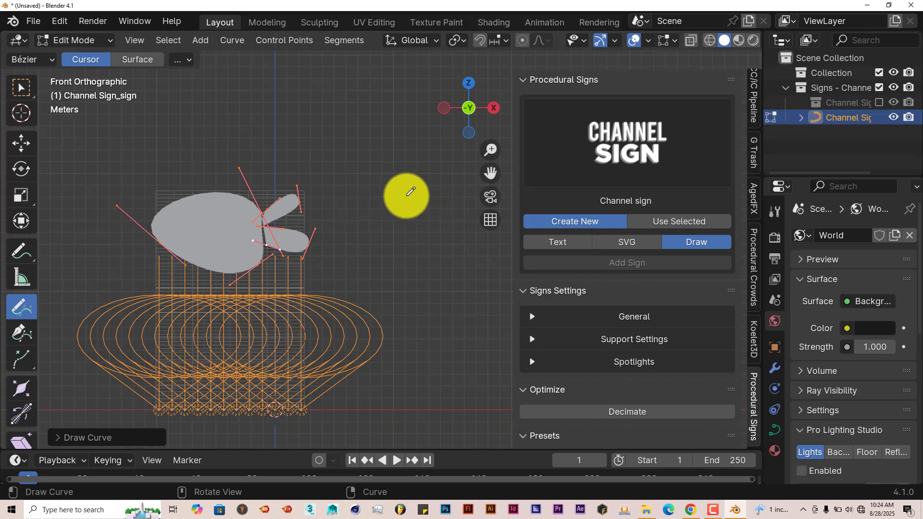
mouse_move(401, 188)
mouse_down()
mouse_move(359, 188)
mouse_move(346, 263)
mouse_move(424, 273)
mouse_move(396, 258)
mouse_move(410, 242)
mouse_move(376, 208)
mouse_move(403, 204)
mouse_move(406, 187)
mouse_up()
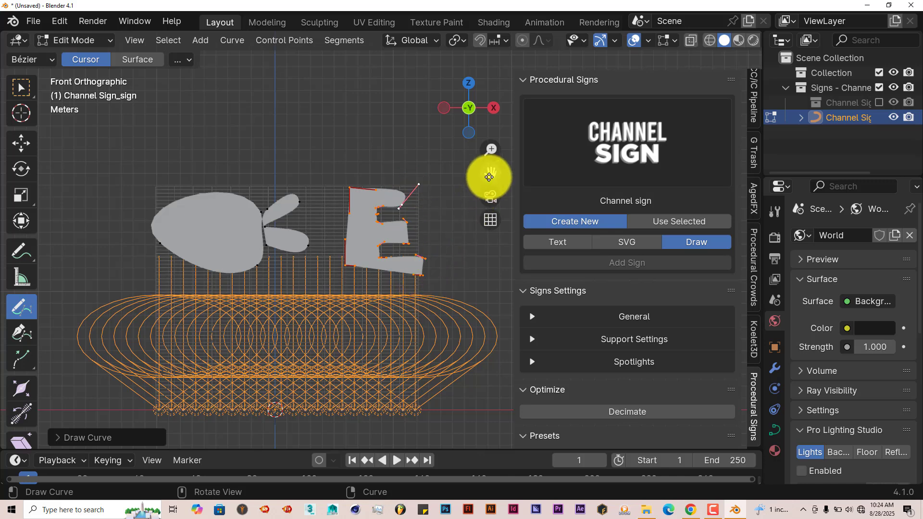
drag(489, 177, 439, 166)
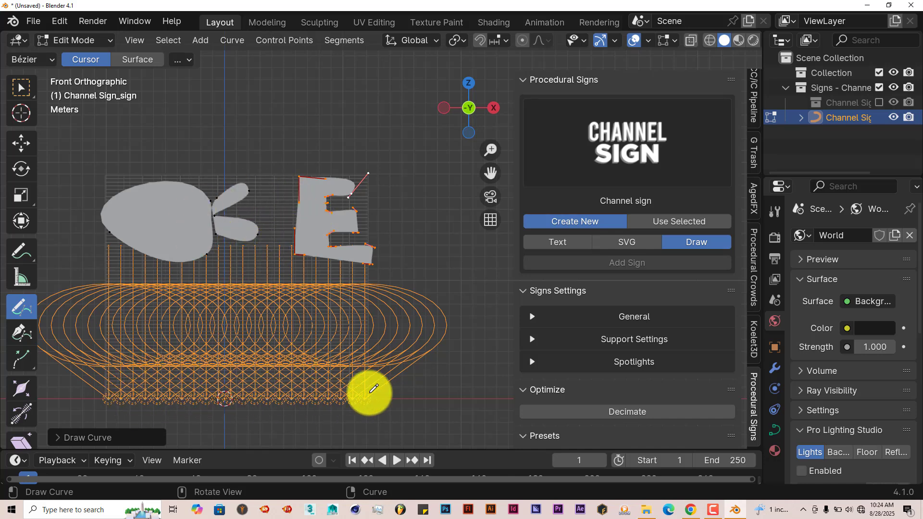
drag(490, 174, 373, 192)
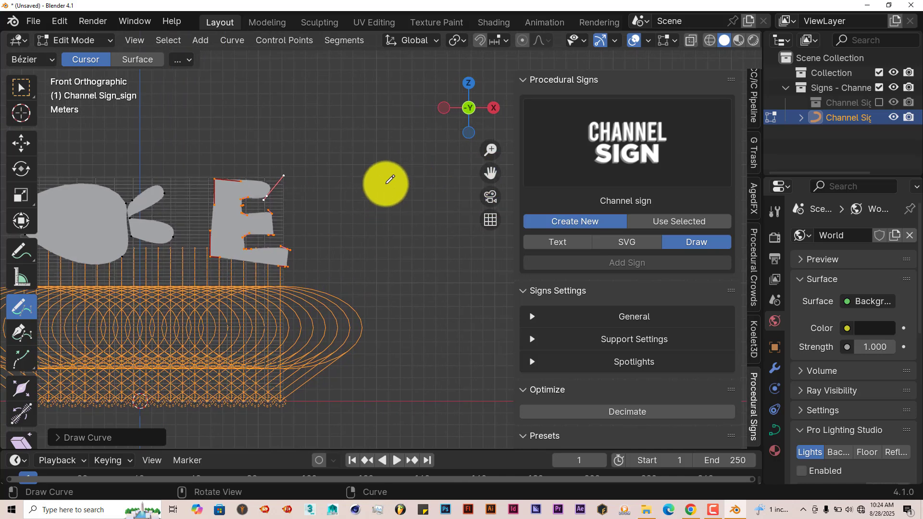
mouse_move(384, 182)
mouse_down()
mouse_move(335, 177)
mouse_move(383, 204)
mouse_move(340, 223)
mouse_move(329, 240)
mouse_move(422, 252)
mouse_move(396, 195)
mouse_move(364, 184)
mouse_move(390, 181)
mouse_up()
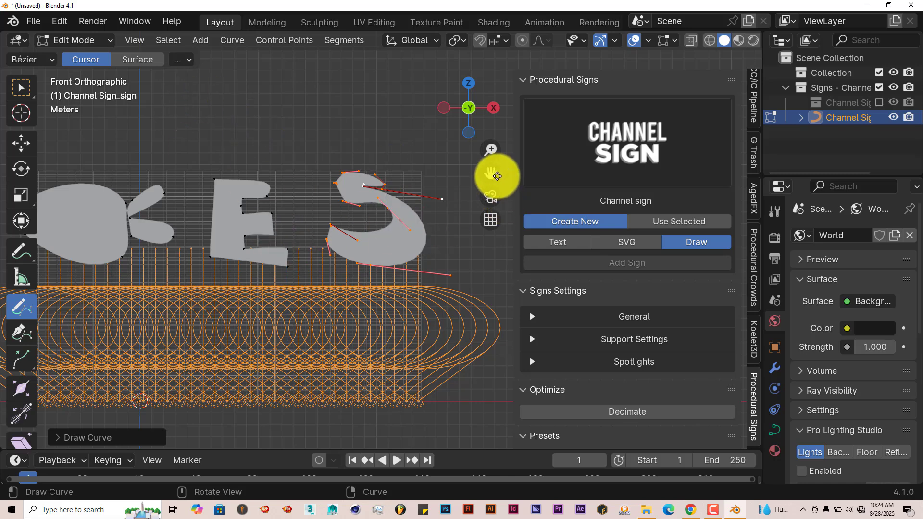
drag(490, 173, 518, 163)
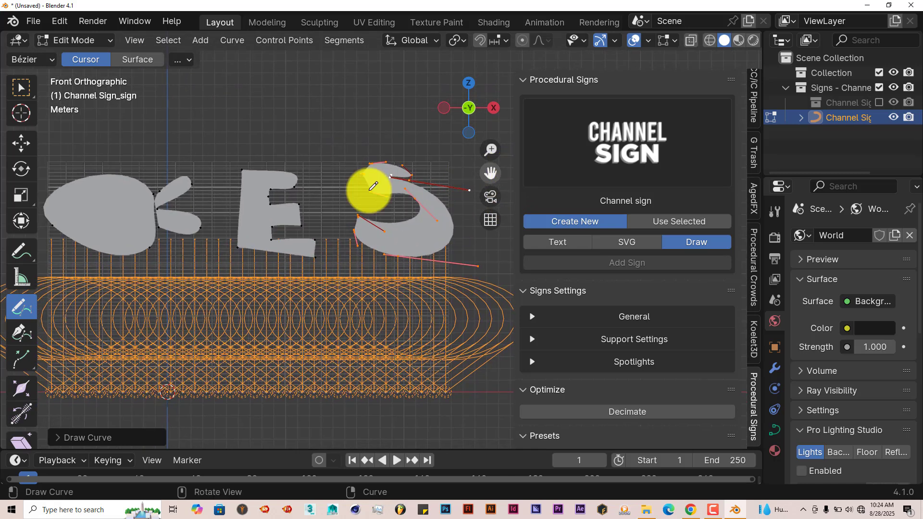
Return to Object Mode and view the drawn sign up close at an angle in rendered shading.
click(105, 43)
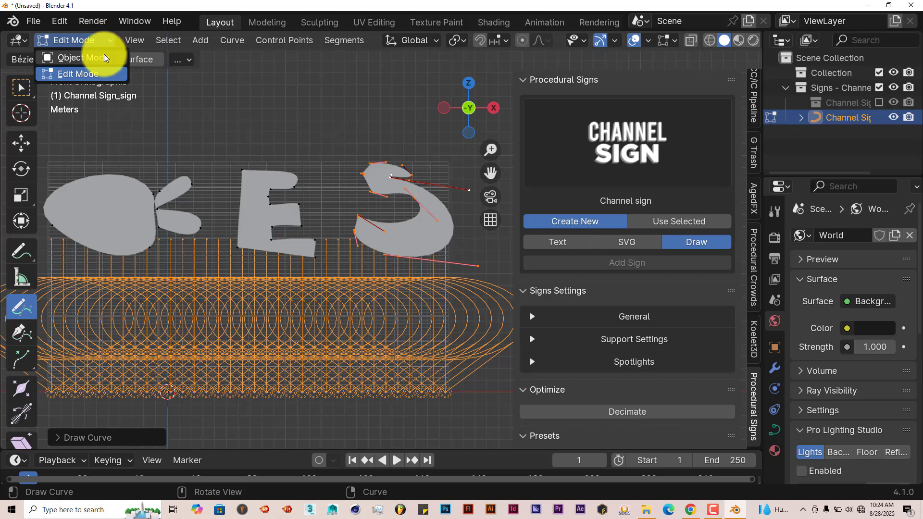
click(103, 58)
middle_drag(310, 316, 340, 319)
middle_drag(332, 379, 408, 268)
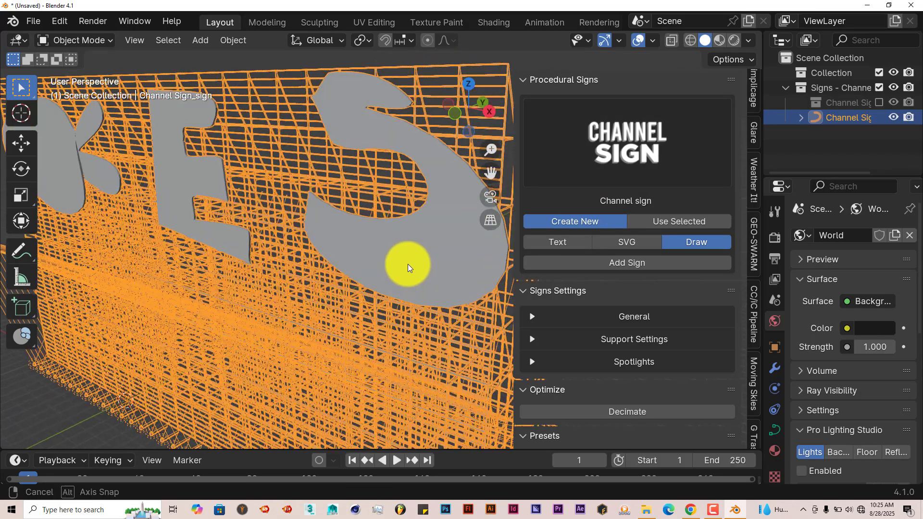
click(735, 43)
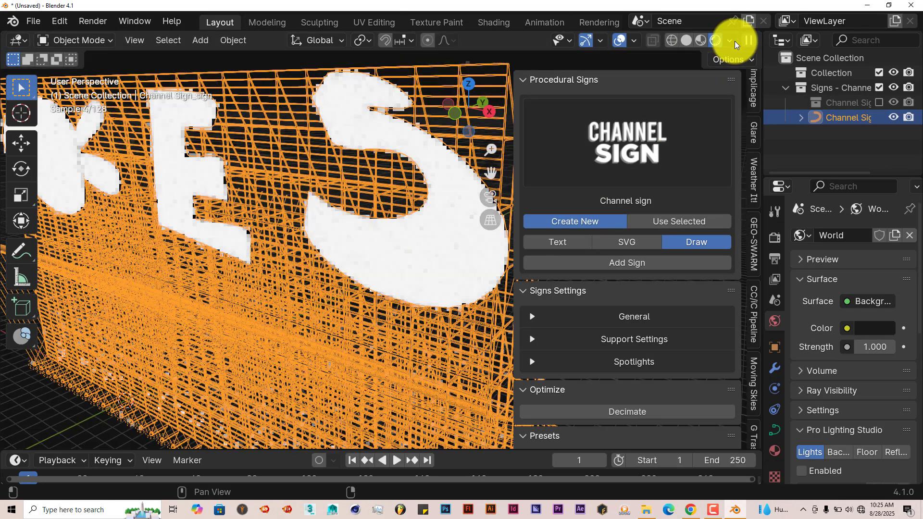
middle_drag(360, 245, 383, 246)
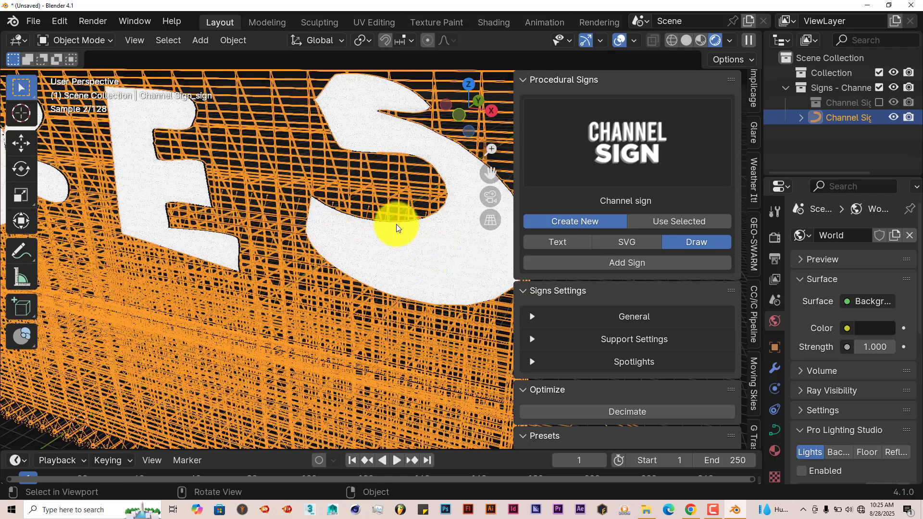
Try green and blue as the sign's general front color, then set it to a pinkish red.
click(535, 313)
scroll(576, 317, down, 3)
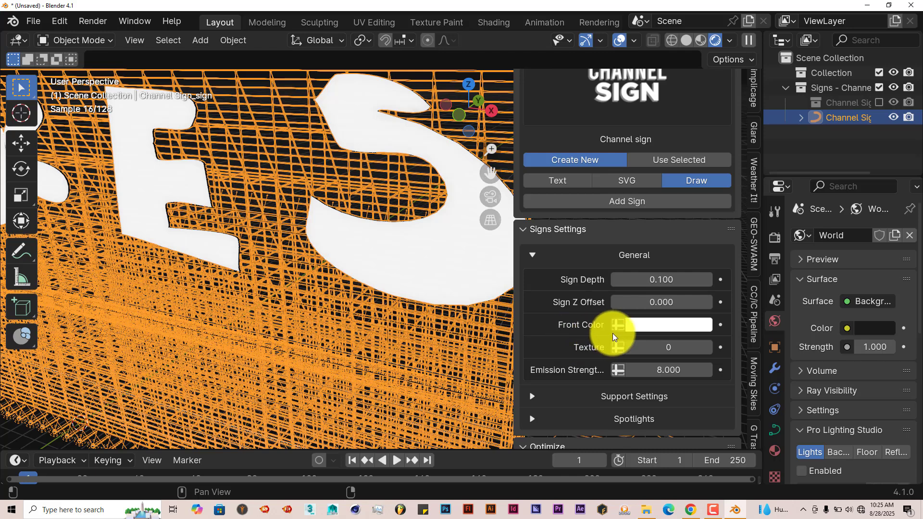
click(655, 330)
click(648, 126)
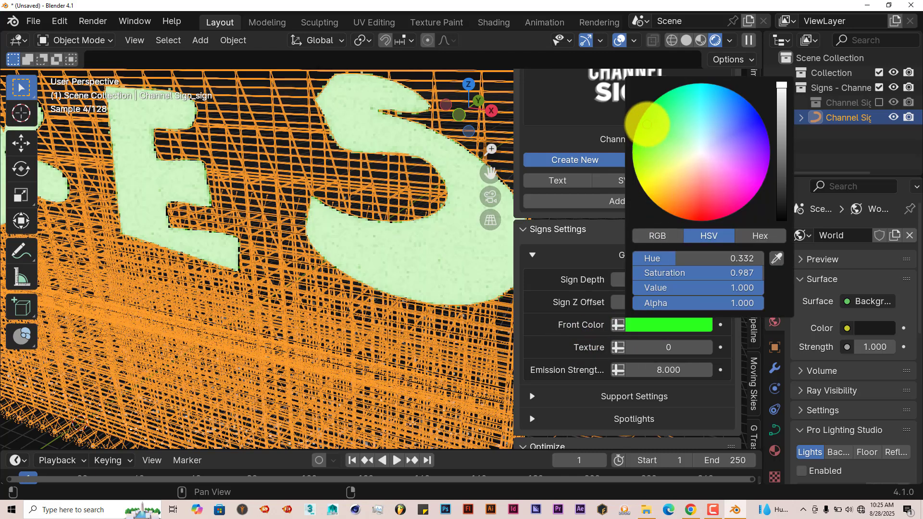
click(753, 120)
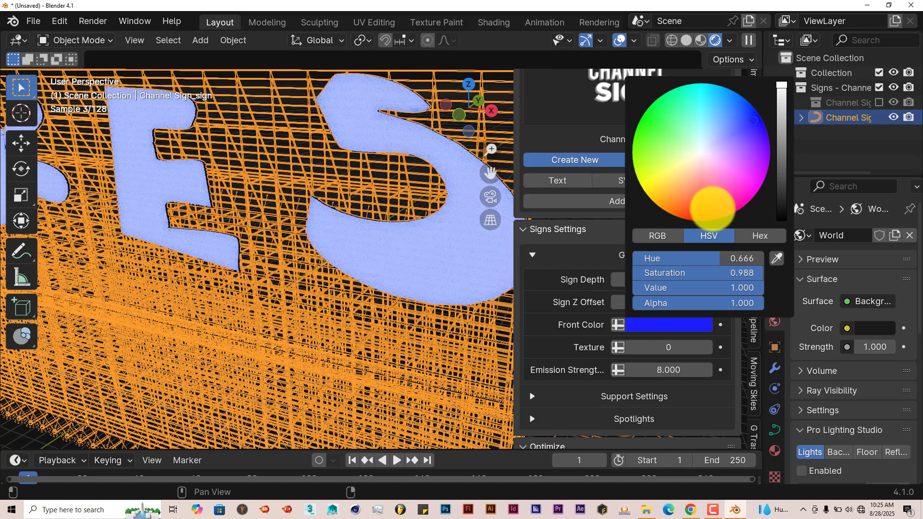
click(712, 208)
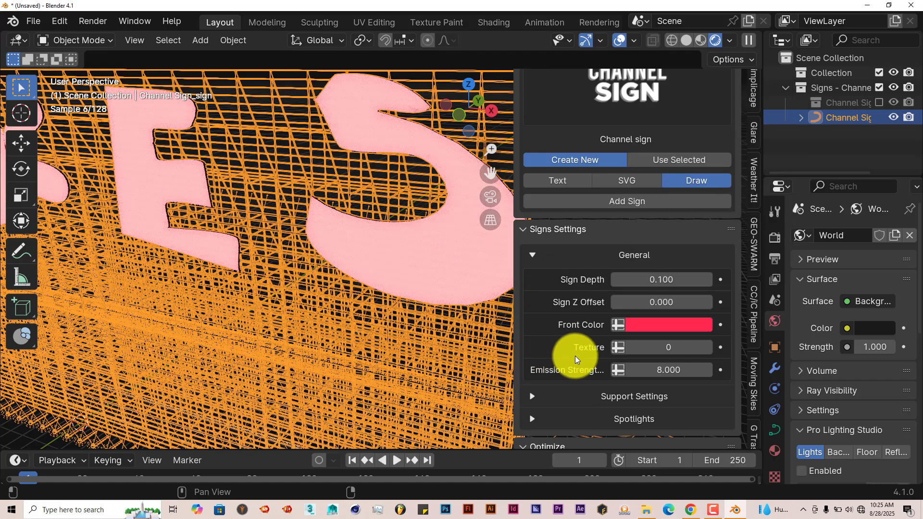
Set the sign's texture to 1 and its front color to bright green, checking the surface up close.
scroll(580, 355, down, 2)
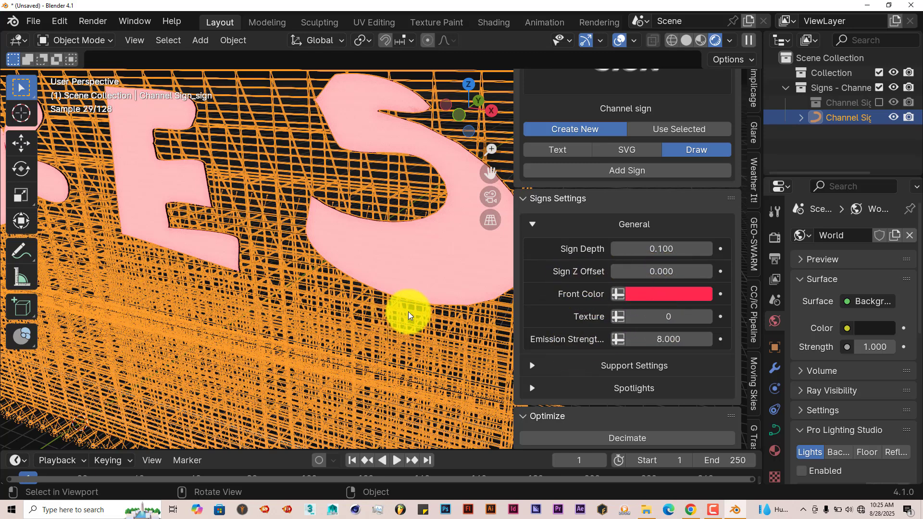
click(709, 317)
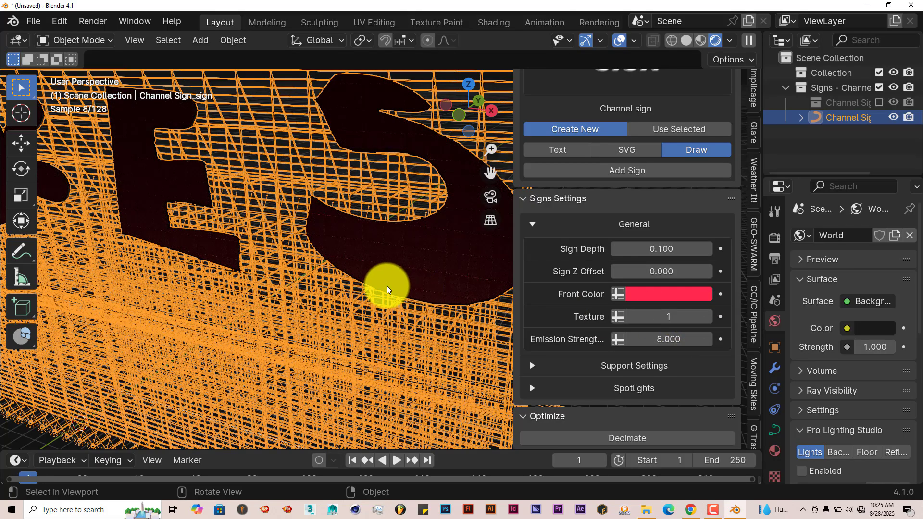
middle_drag(387, 289, 415, 283)
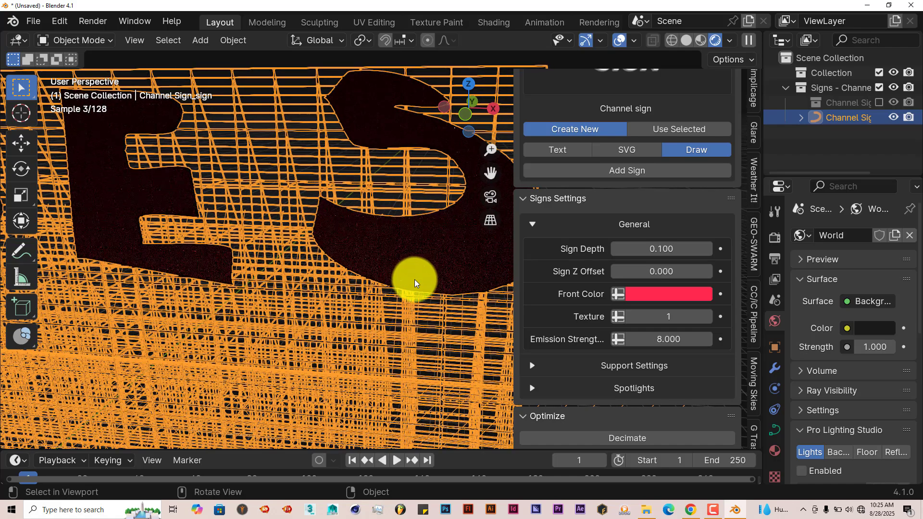
scroll(415, 282, up, 3)
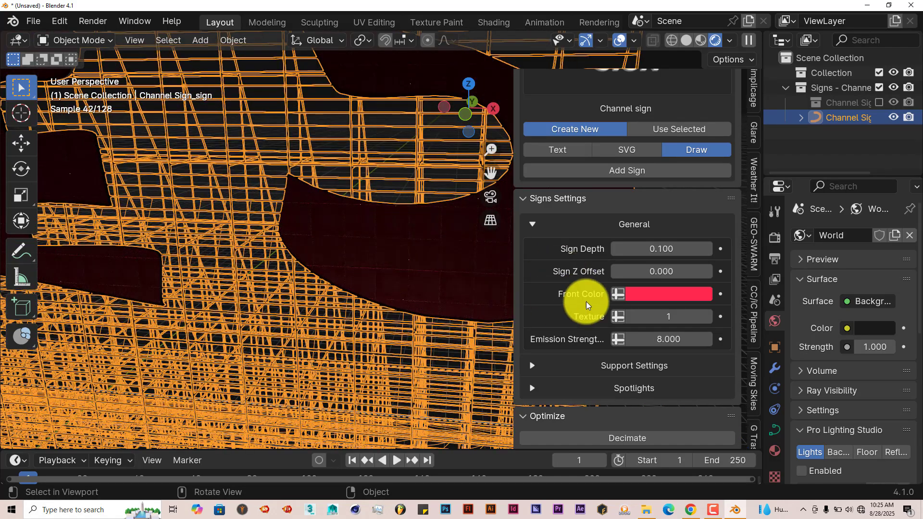
click(630, 293)
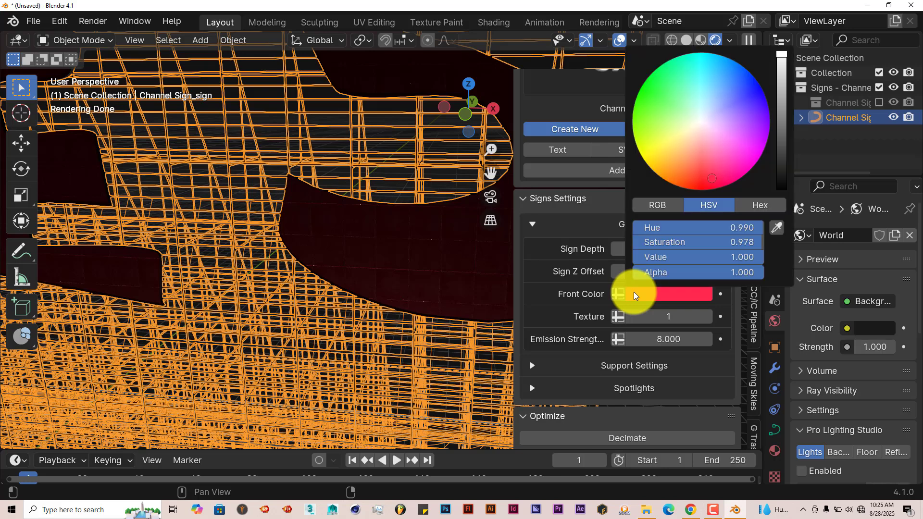
click(647, 91)
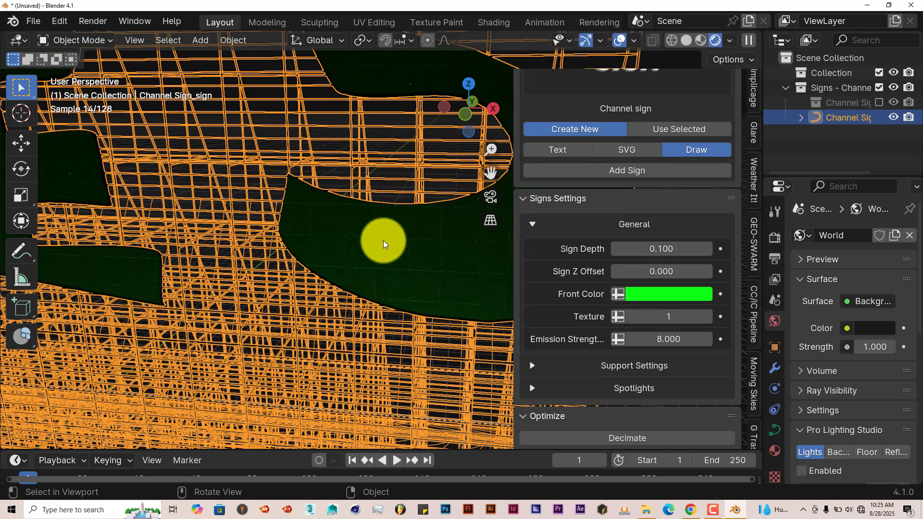
Set the sign's texture to 2 and check the surface of the letters.
drag(492, 172, 440, 148)
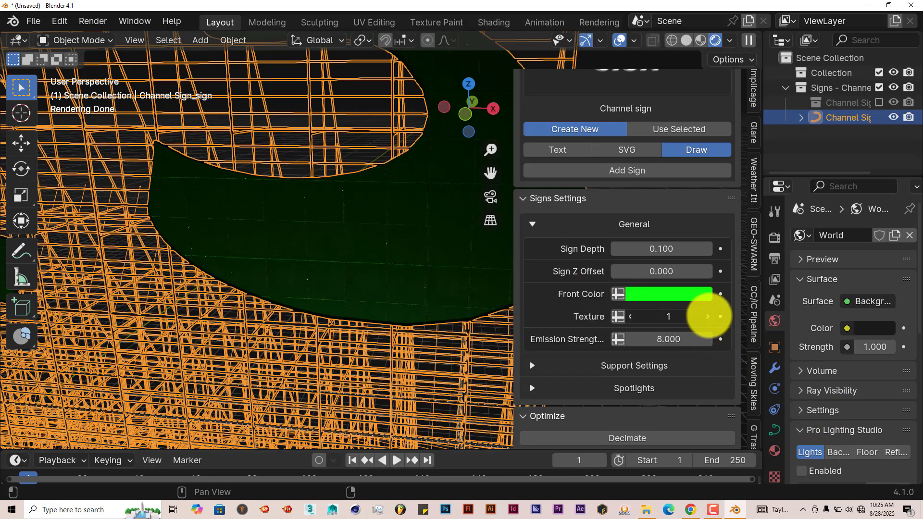
click(707, 317)
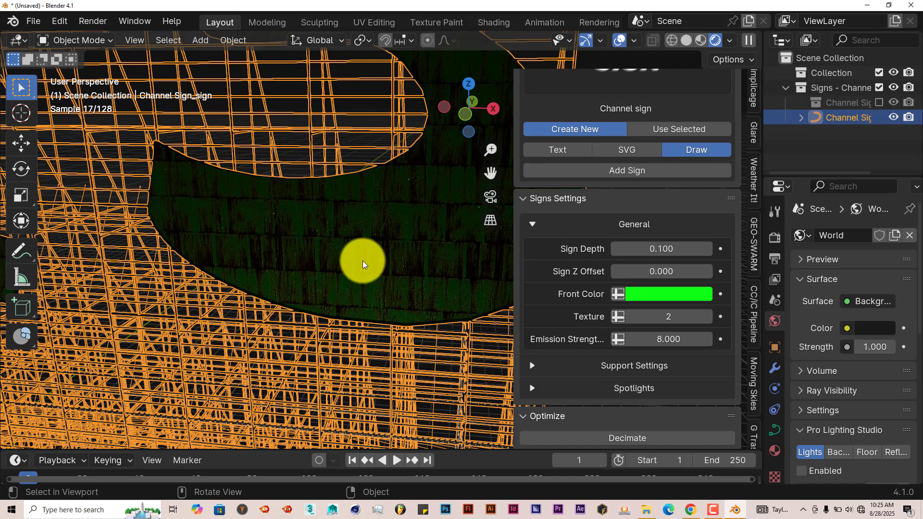
scroll(366, 257, down, 2)
scroll(376, 257, down, 1)
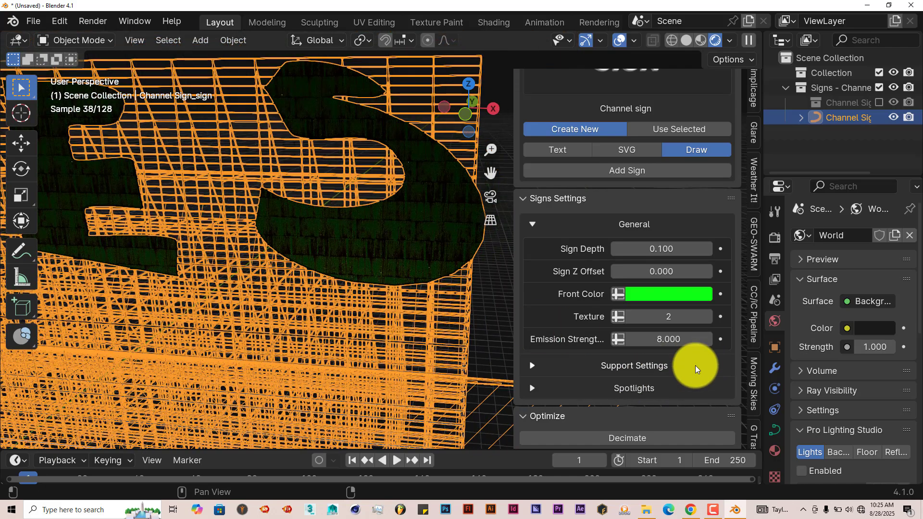
Set the support's height offset to 0.750, viewing the whole sign.
scroll(695, 365, down, 5)
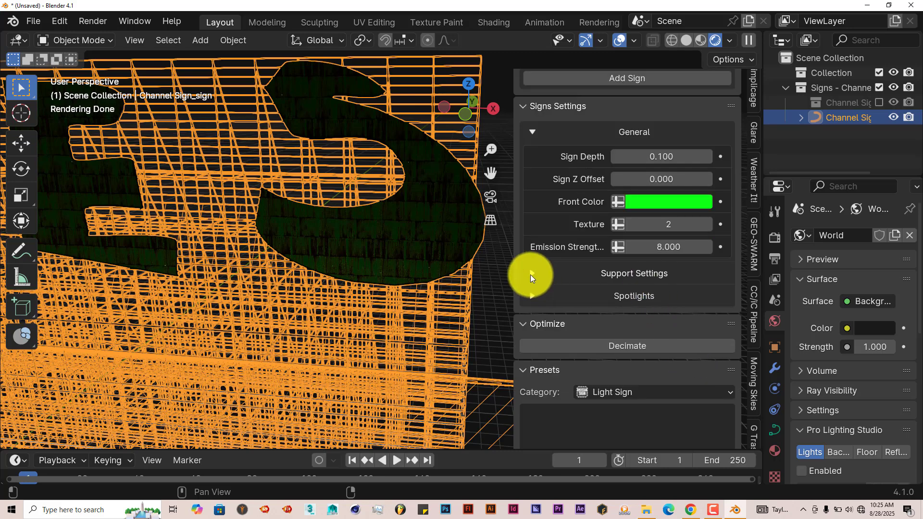
click(531, 275)
scroll(432, 346, down, 1)
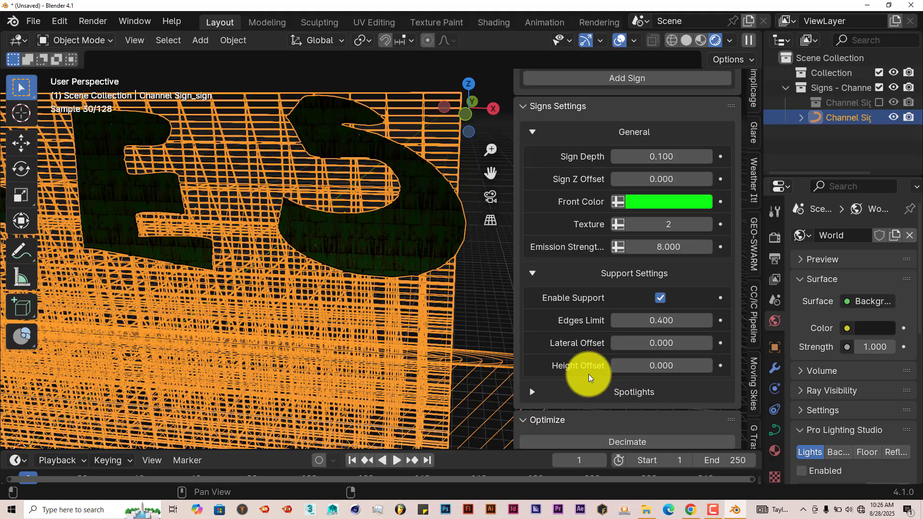
scroll(431, 293, down, 2)
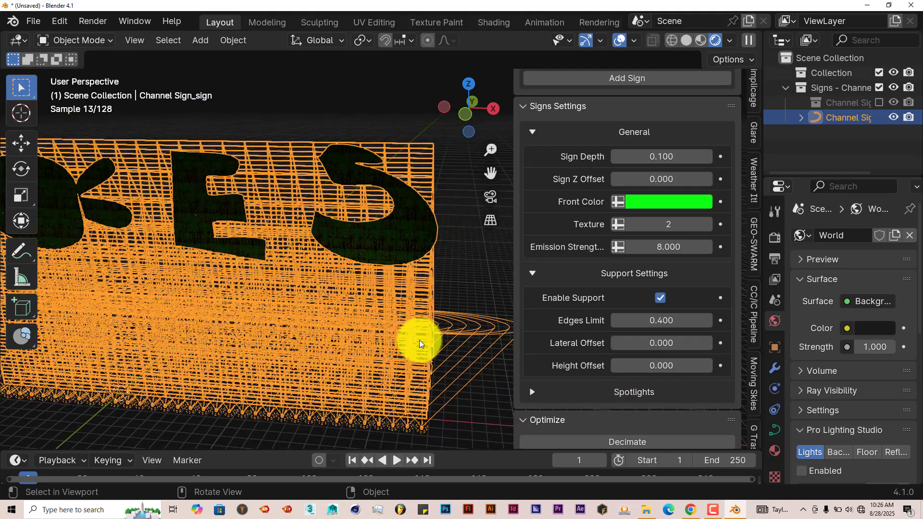
mouse_move(418, 340)
middle_down()
mouse_move(392, 340)
mouse_move(412, 316)
mouse_move(420, 344)
mouse_move(428, 330)
middle_up()
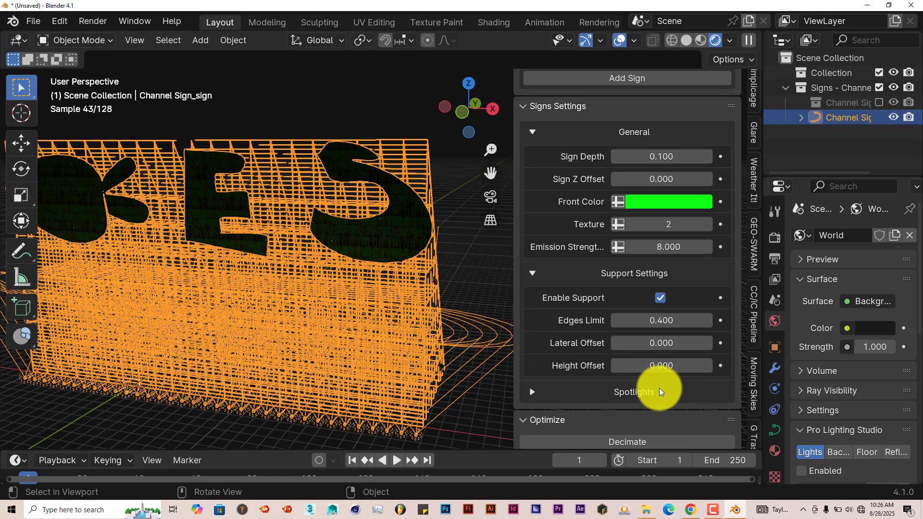
drag(669, 368, 696, 373)
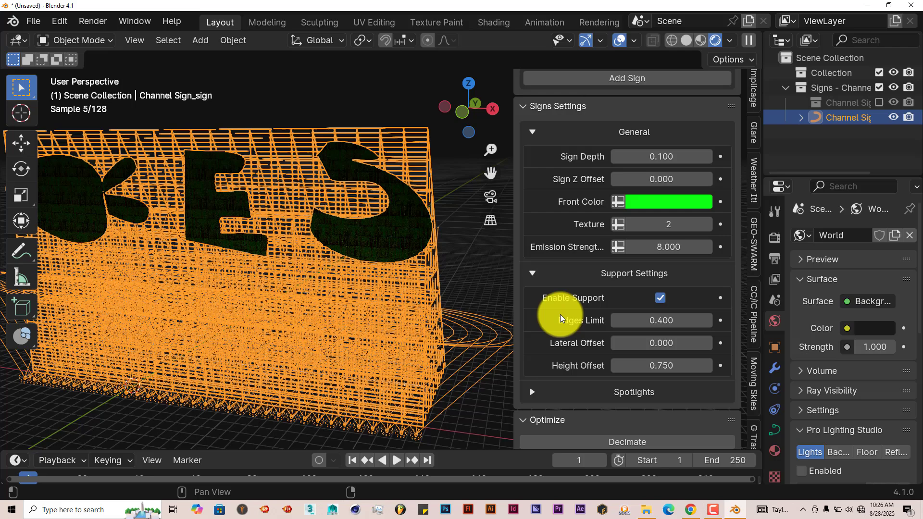
In the spotlight settings, set the bottom spotlight value below Spotlight Rotation to 1.190.
click(535, 274)
click(532, 296)
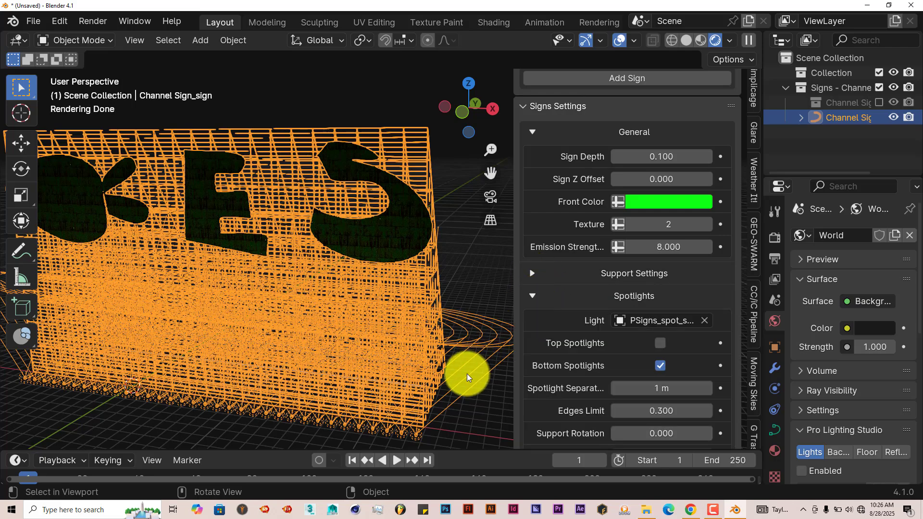
middle_drag(470, 375, 505, 354)
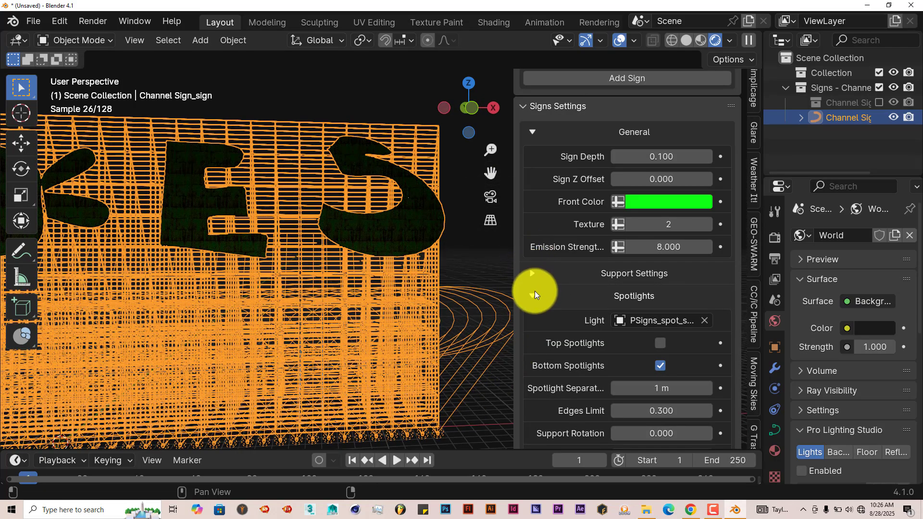
drag(491, 172, 570, 110)
scroll(374, 308, down, 1)
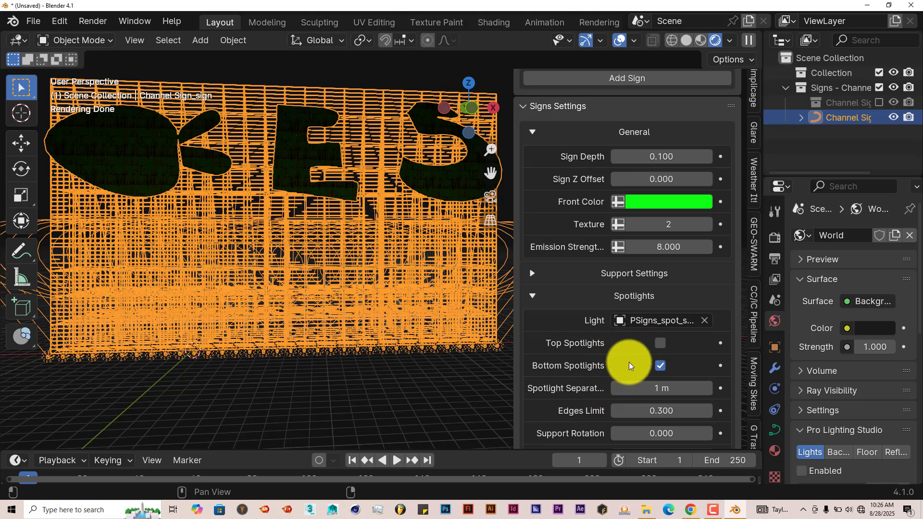
scroll(585, 419, down, 4)
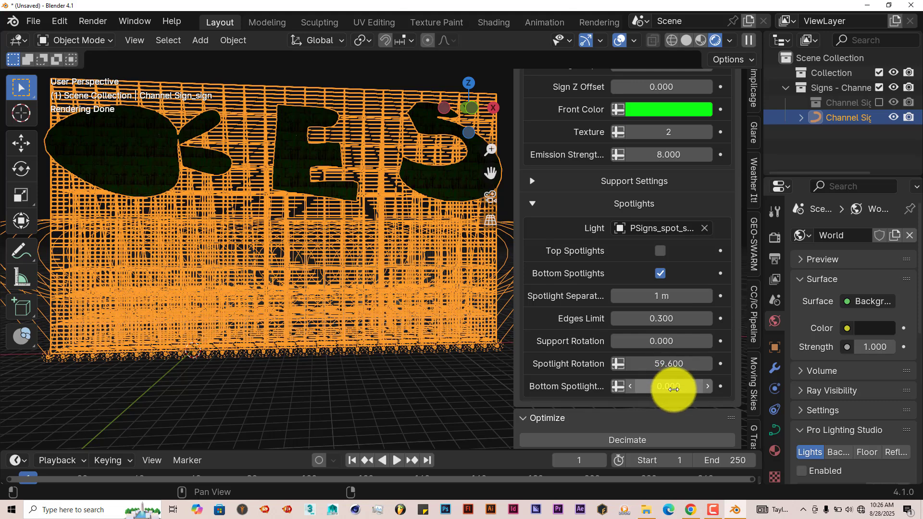
drag(674, 387, 725, 398)
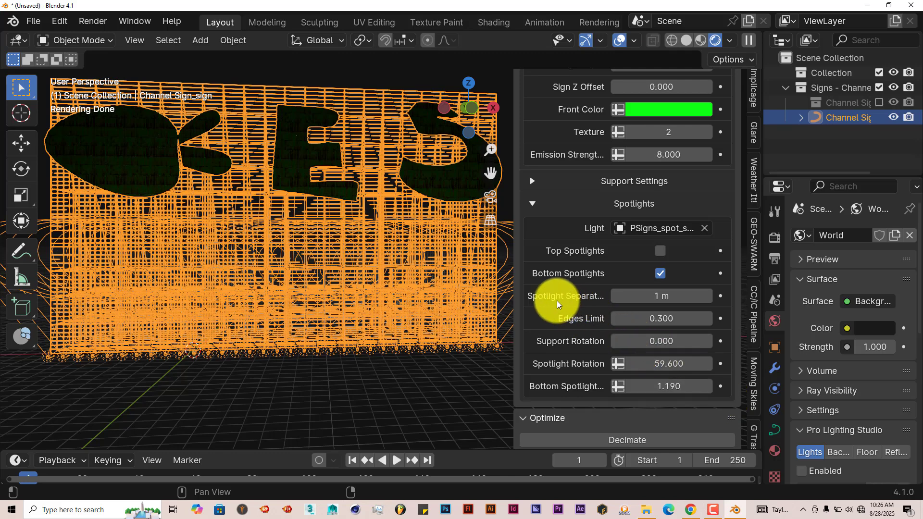
Set the spotlight separation to 2.87 m and view the sign from several angles.
drag(625, 296, 405, 380)
middle_drag(406, 380, 376, 390)
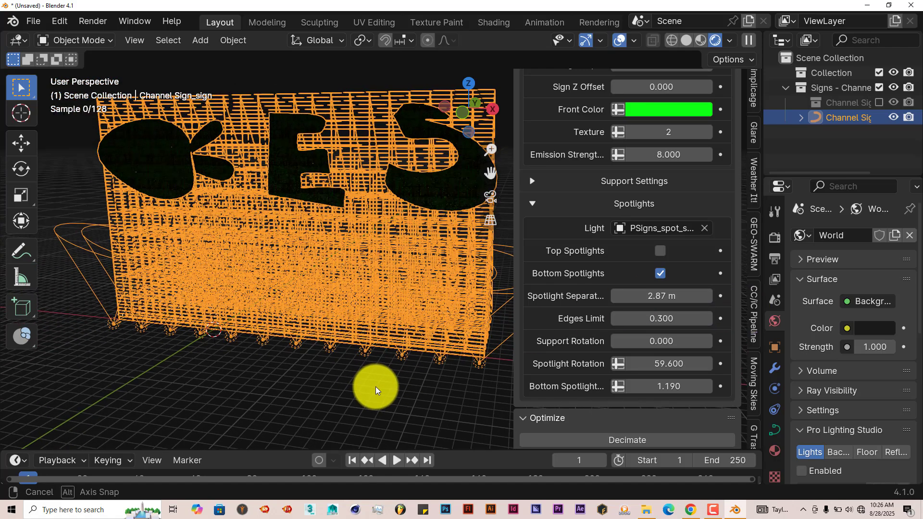
scroll(529, 329, up, 3)
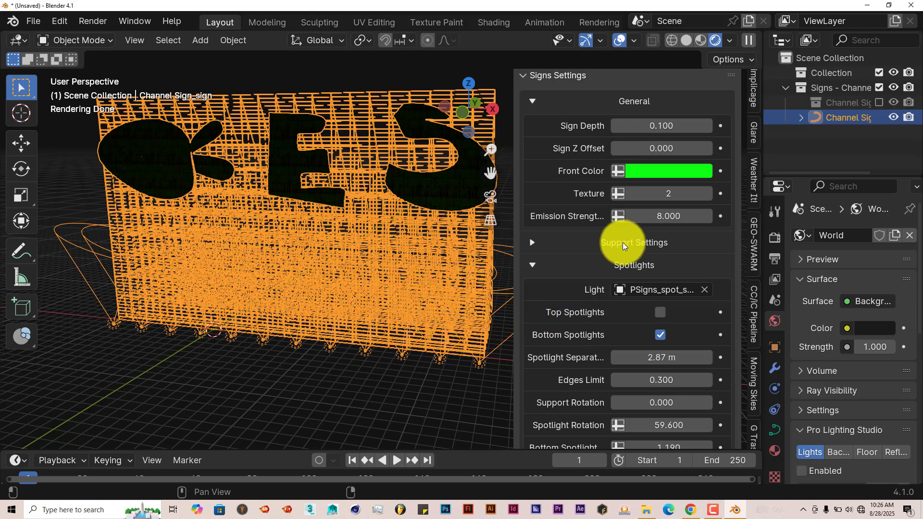
scroll(631, 263, up, 4)
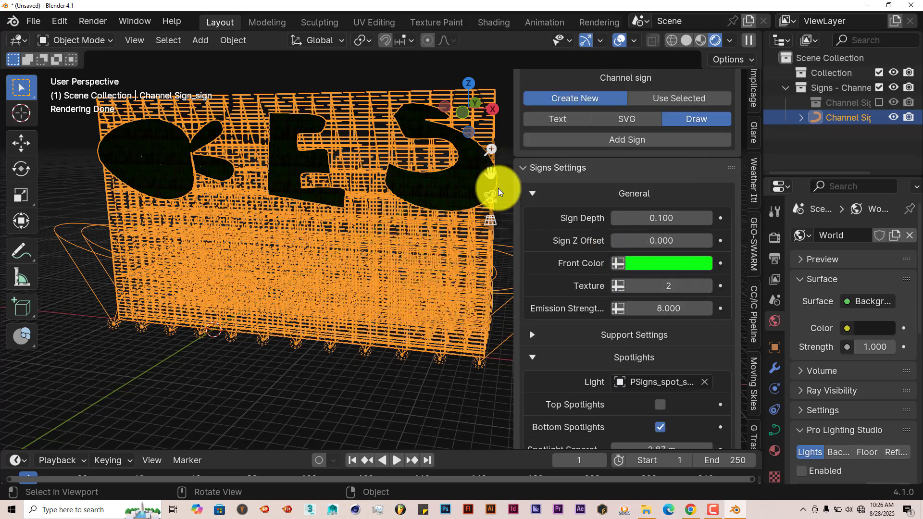
middle_drag(260, 208, 288, 243)
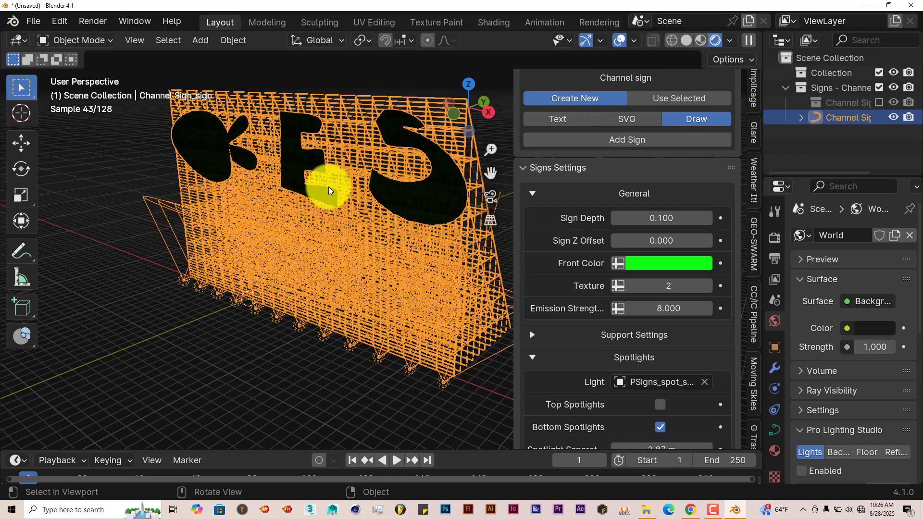
middle_drag(264, 181, 230, 150)
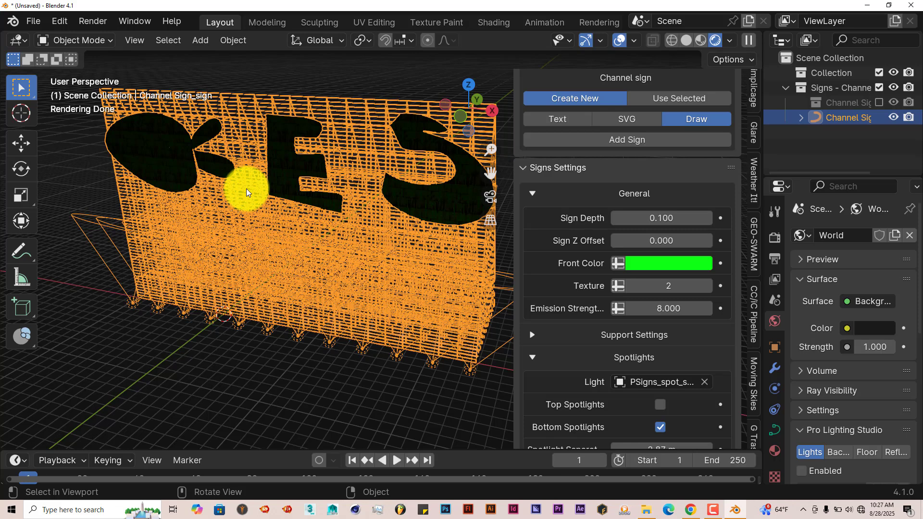
Delete the channel sign and remove its Signs collection together with everything in it.
key(Delete)
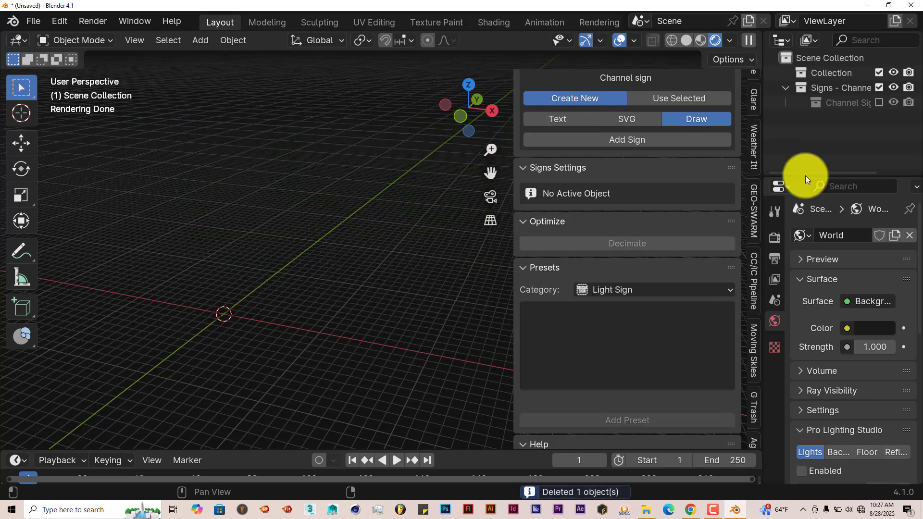
click(847, 87)
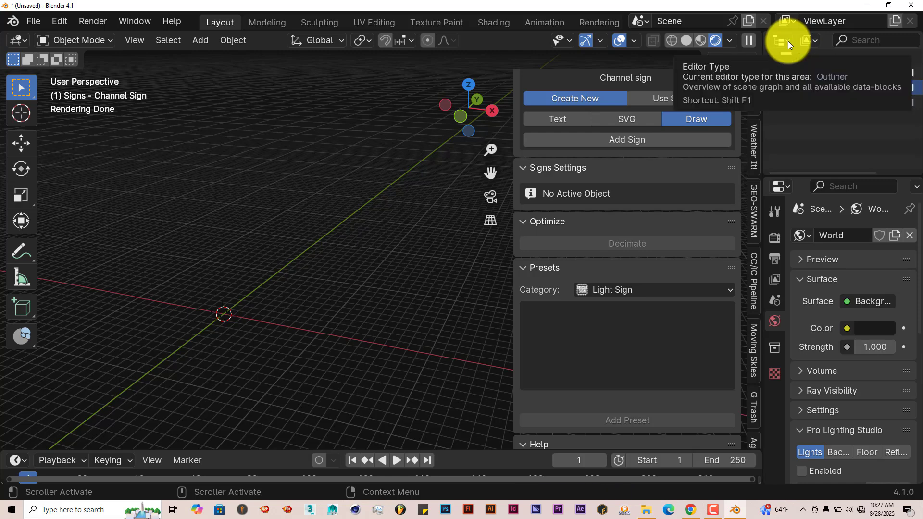
right_click(846, 88)
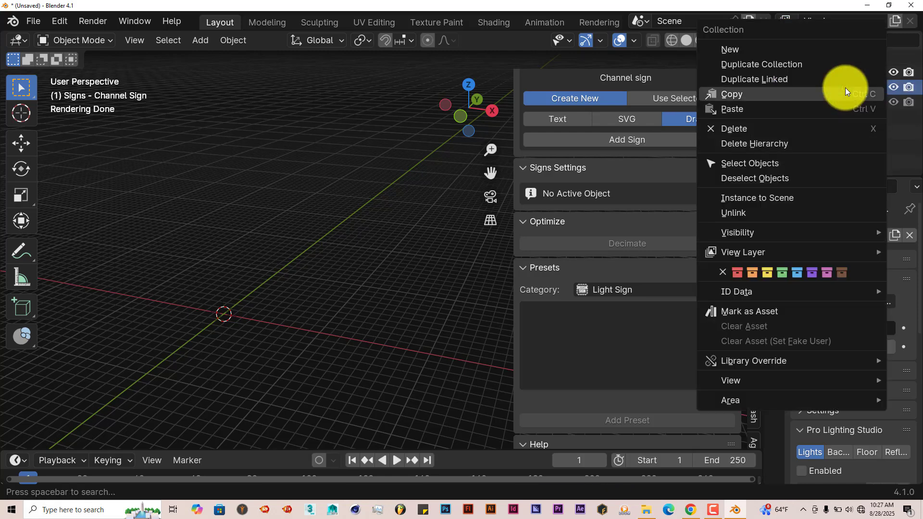
click(799, 144)
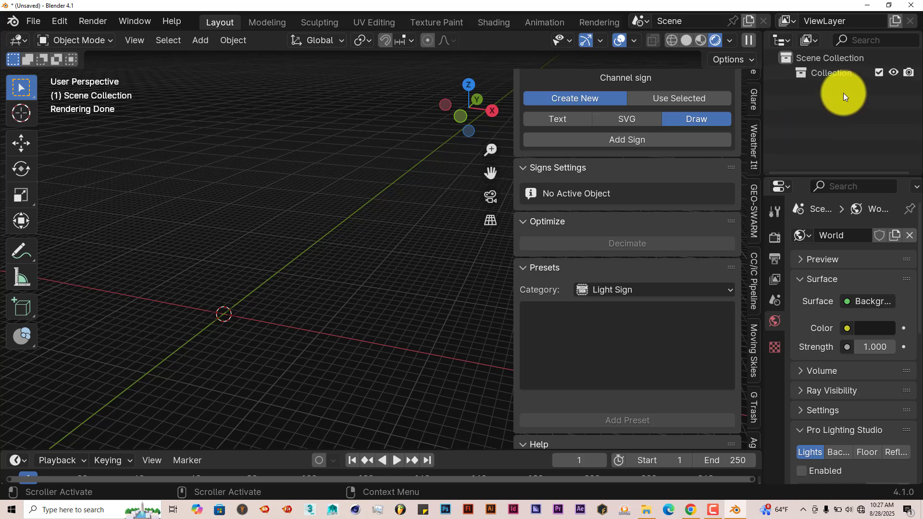
Add a new Neon sign in Draw mode, with the scene in solid shading and front view.
scroll(640, 226, up, 5)
click(646, 166)
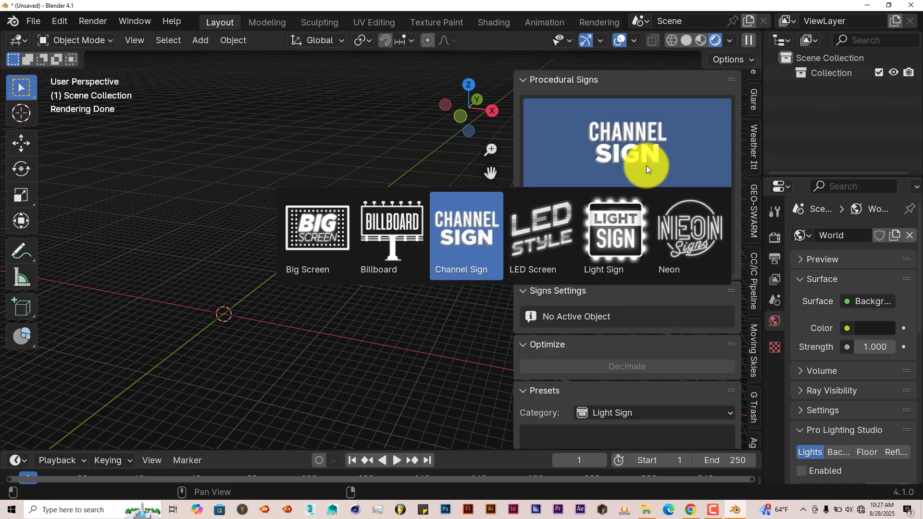
click(700, 235)
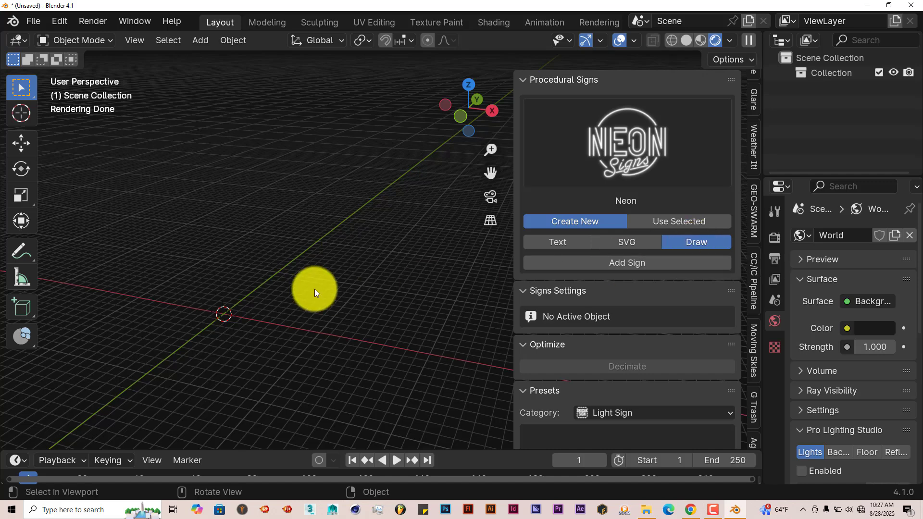
click(691, 41)
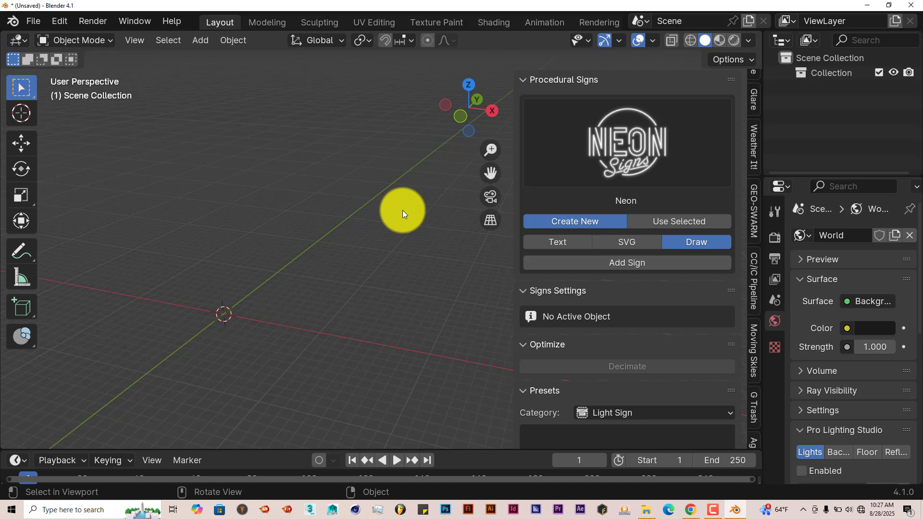
key(KP_1)
drag(509, 166, 706, 61)
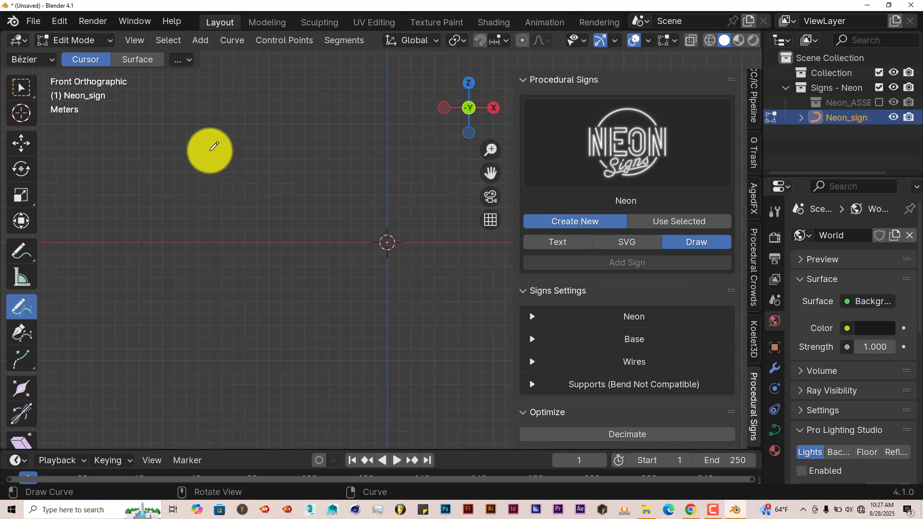
Draw a letter T freehand for the neon sign, inspect it in perspective, and return to front view.
mouse_move(211, 150)
mouse_down()
mouse_move(313, 145)
mouse_move(259, 244)
mouse_up()
mouse_move(259, 244)
middle_down()
mouse_move(294, 251)
mouse_move(254, 307)
mouse_move(231, 311)
mouse_move(341, 284)
middle_up()
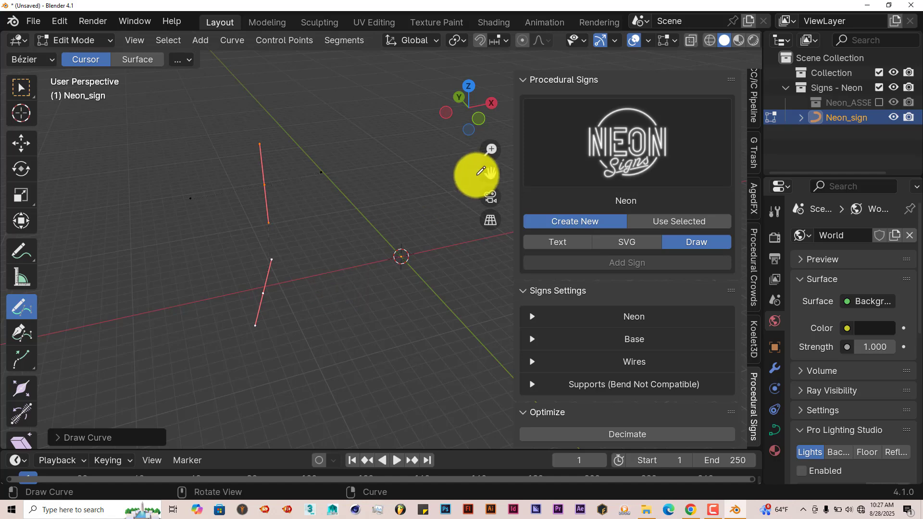
scroll(341, 238, up, 4)
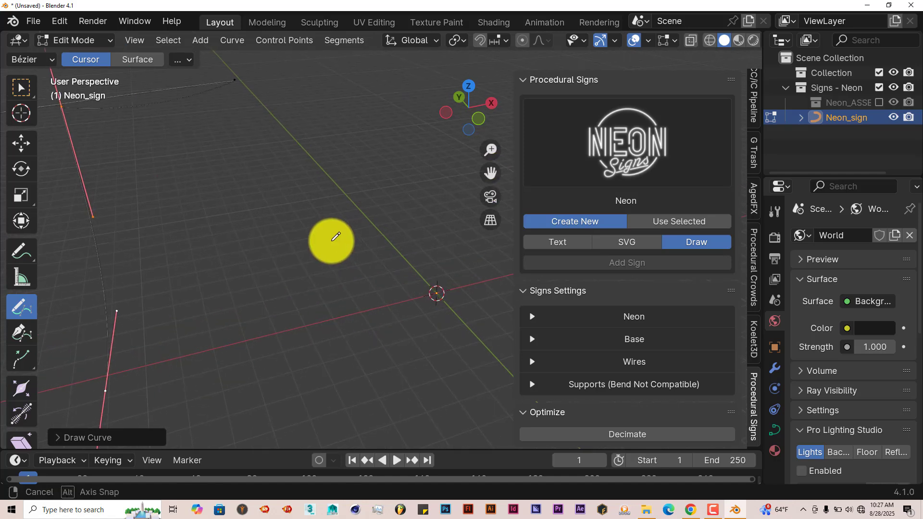
mouse_move(490, 174)
mouse_down()
mouse_move(561, 228)
mouse_move(418, 208)
mouse_move(396, 214)
mouse_move(351, 188)
mouse_up()
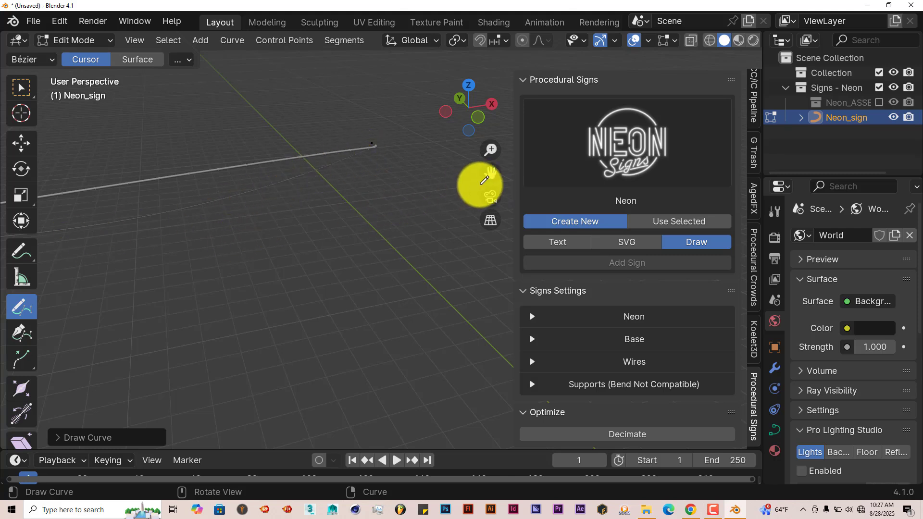
scroll(382, 227, down, 4)
key(KP_1)
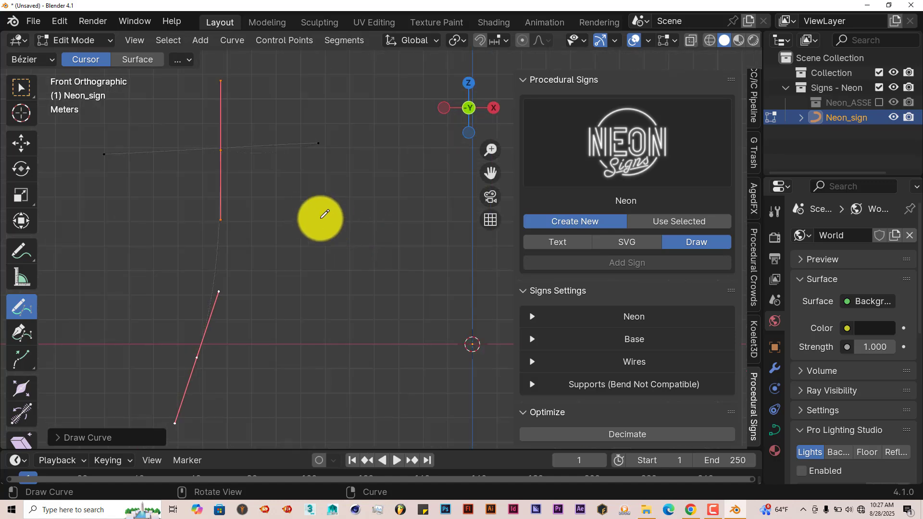
Draw the letters O, L and A freehand in a row after the T.
mouse_move(365, 177)
mouse_down()
mouse_move(324, 210)
mouse_move(423, 256)
mouse_move(370, 177)
mouse_up()
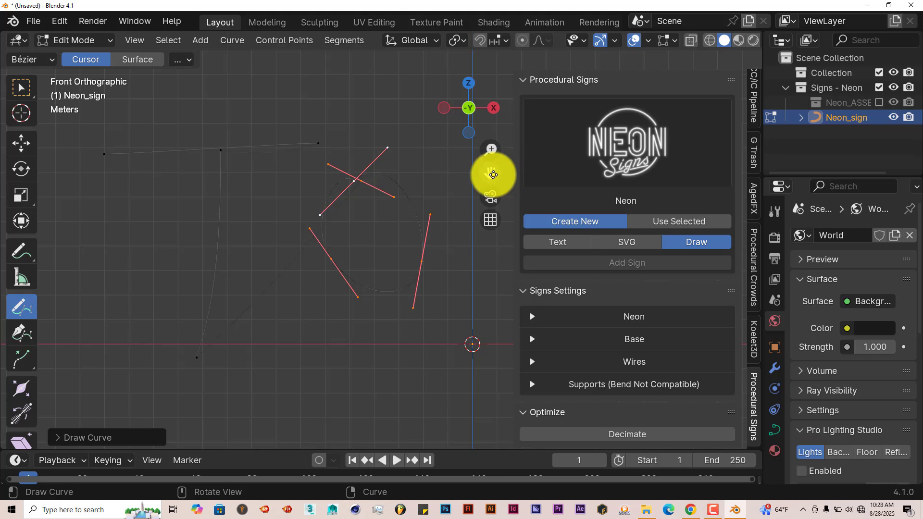
mouse_move(493, 174)
mouse_down()
mouse_move(353, 177)
mouse_move(343, 269)
mouse_move(418, 269)
mouse_move(464, 301)
mouse_up()
drag(491, 176, 240, 192)
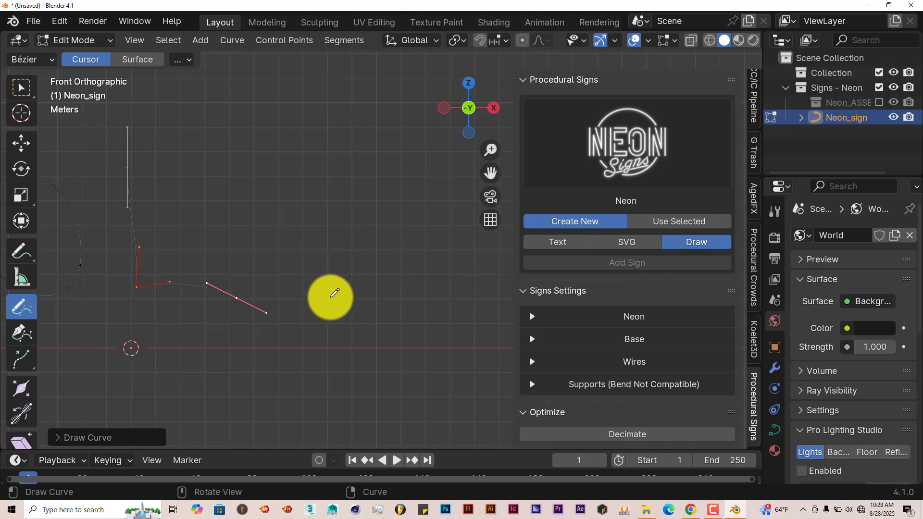
mouse_move(330, 338)
mouse_down()
mouse_move(330, 221)
mouse_move(369, 109)
mouse_move(414, 276)
mouse_move(413, 322)
mouse_up()
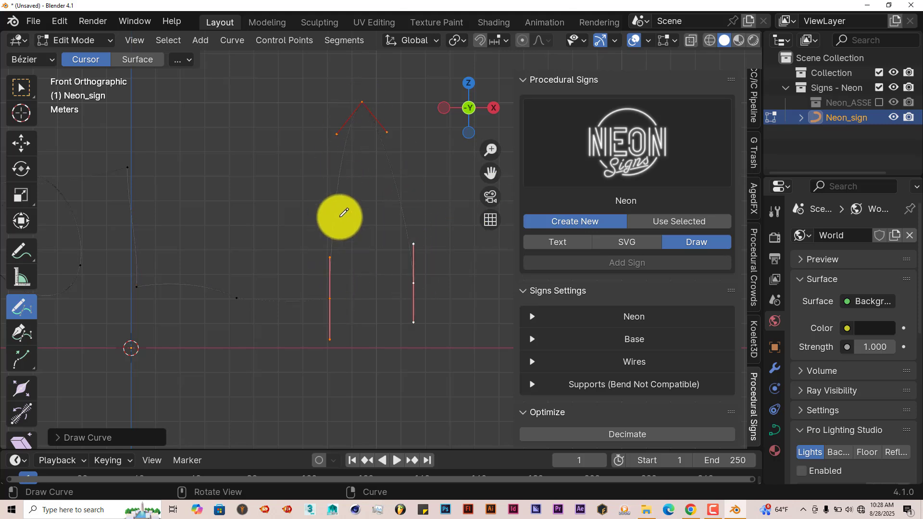
drag(335, 215, 413, 209)
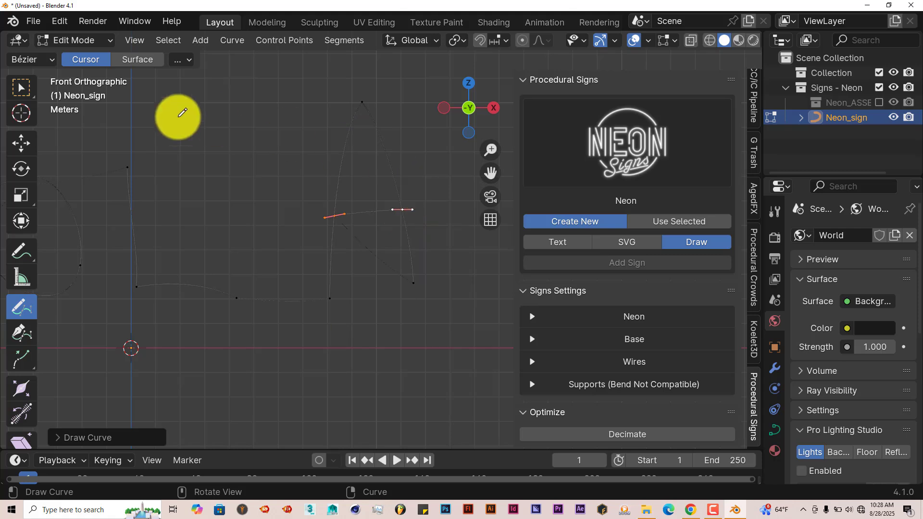
Return the drawn neon sign to Object Mode, view its lettering in perspective, and switch the viewport to rendered shading.
click(108, 43)
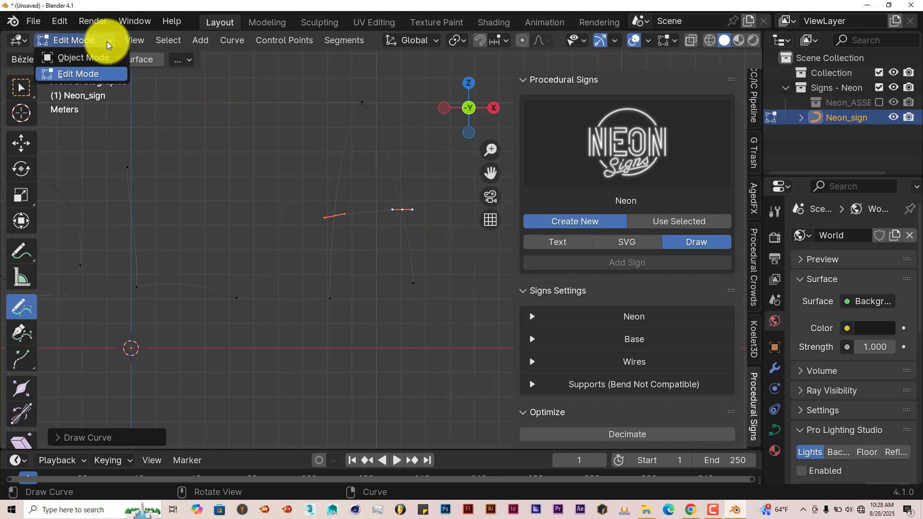
click(84, 58)
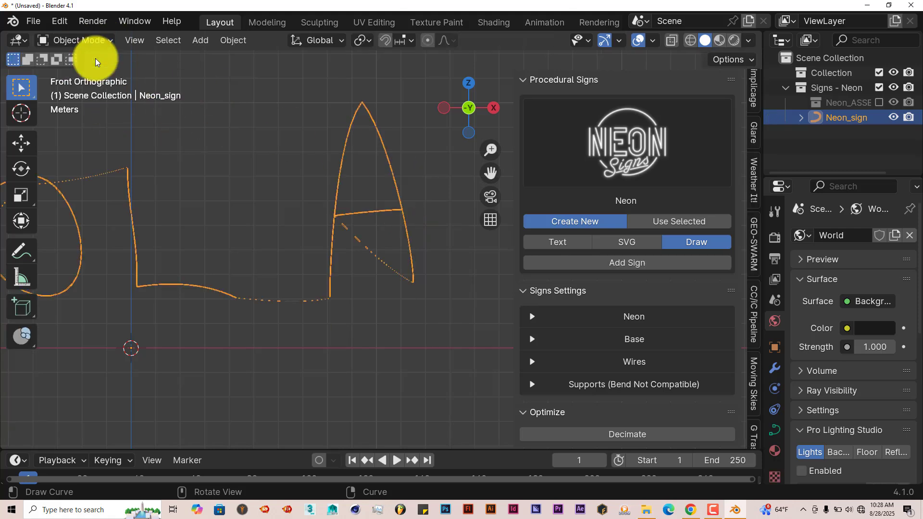
drag(494, 175, 639, 181)
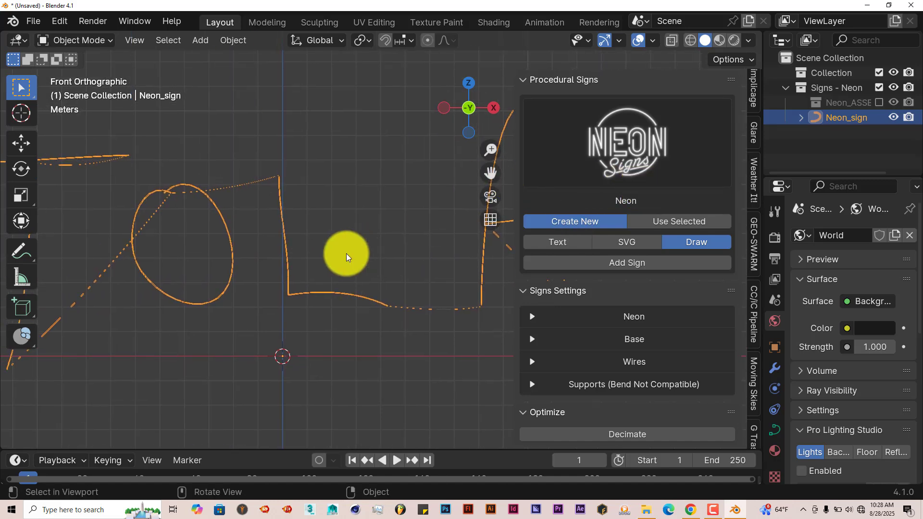
scroll(342, 255, down, 2)
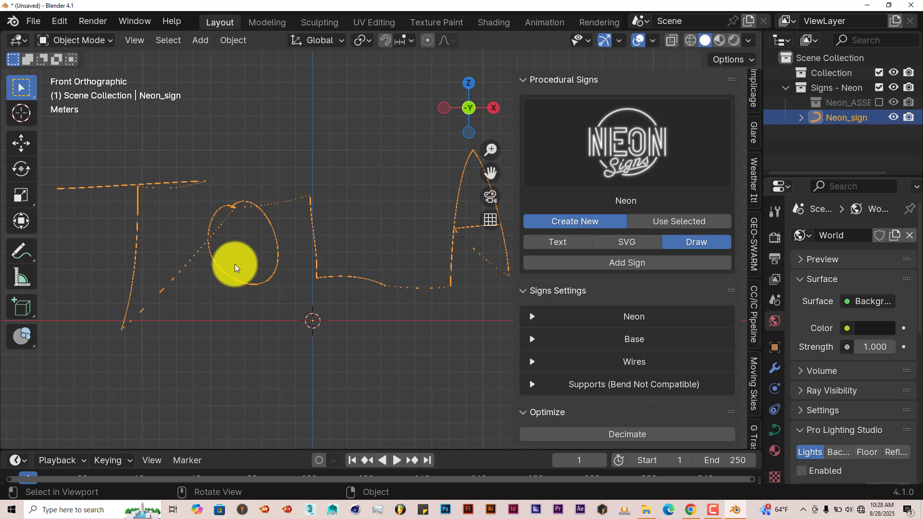
middle_drag(237, 264, 141, 227)
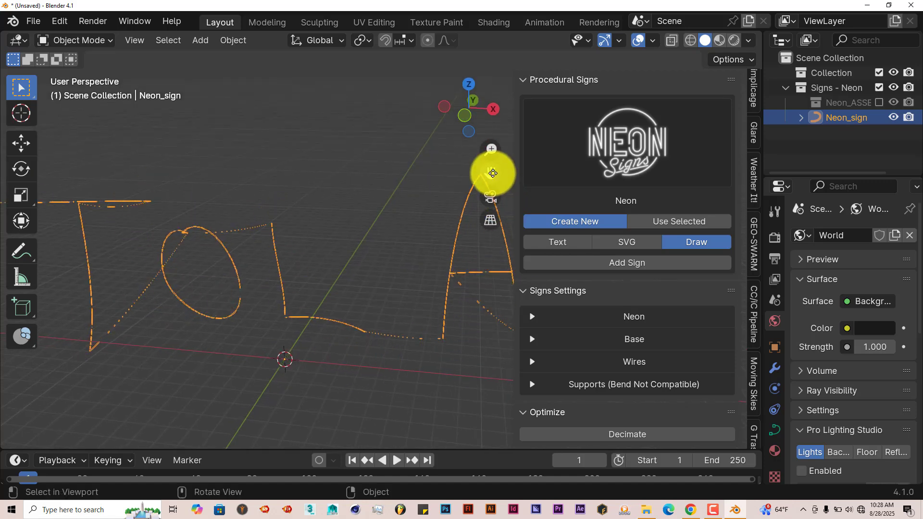
middle_drag(504, 201, 418, 305)
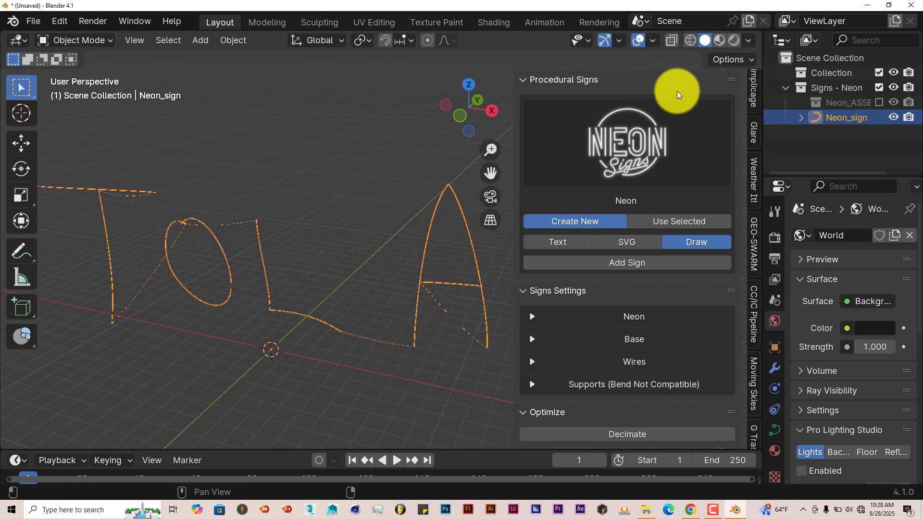
click(736, 41)
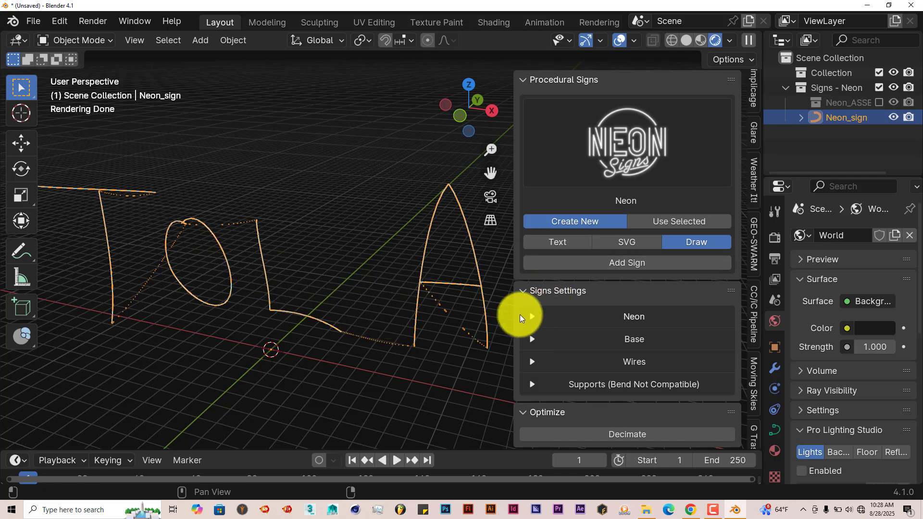
Thicken the neon tubes of the lettering by setting the Neon Radius to about 0.619 m.
click(533, 317)
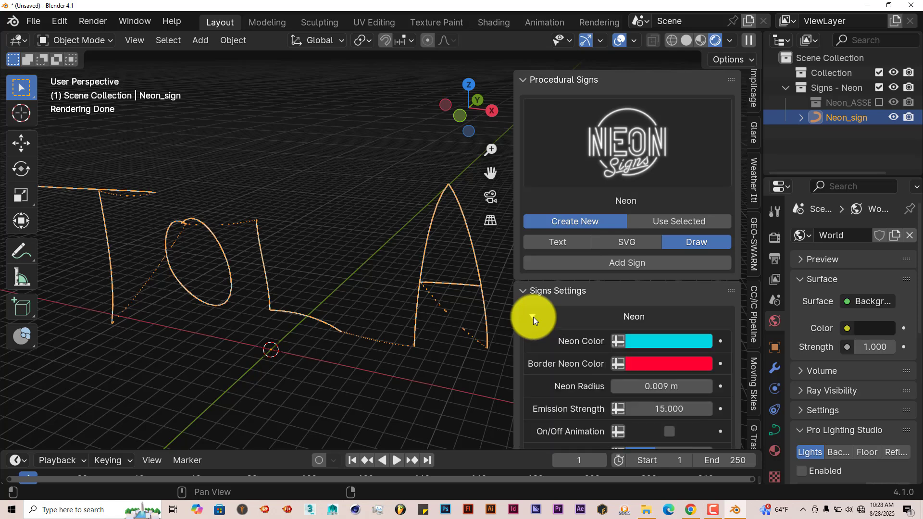
scroll(561, 345, down, 3)
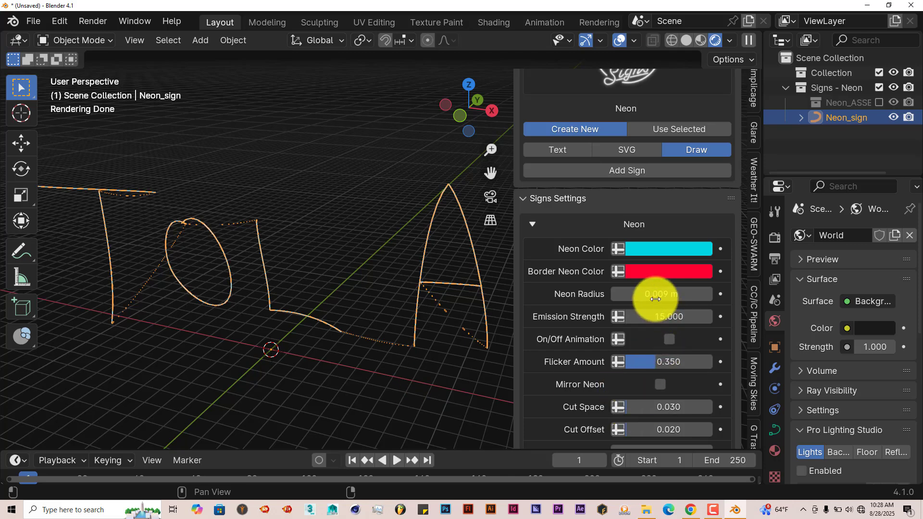
drag(655, 300, 573, 310)
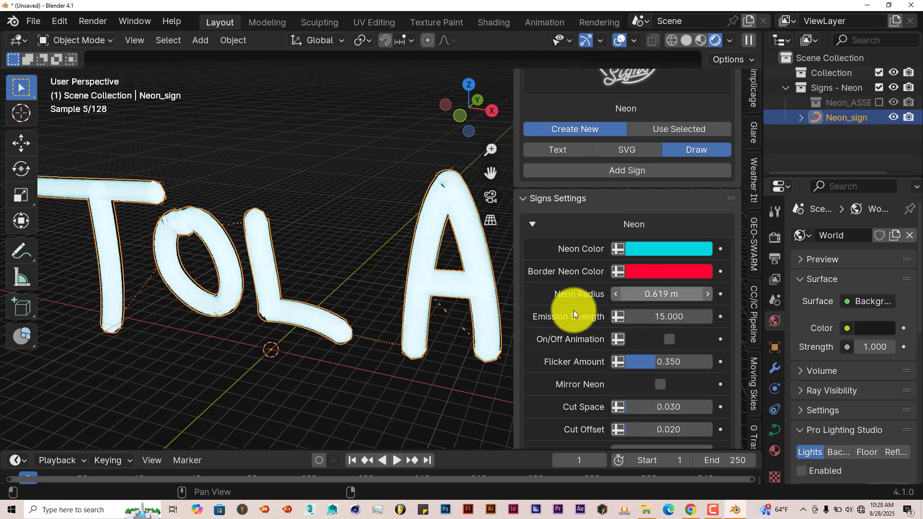
mouse_move(361, 313)
middle_down()
mouse_move(275, 337)
mouse_move(357, 316)
middle_up()
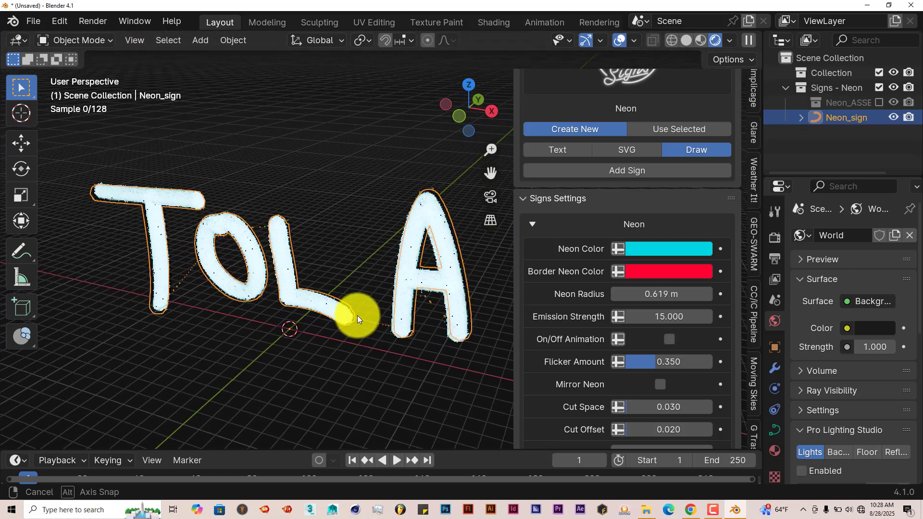
Try green as the Neon Color, and settle on magenta for the lettering.
click(644, 249)
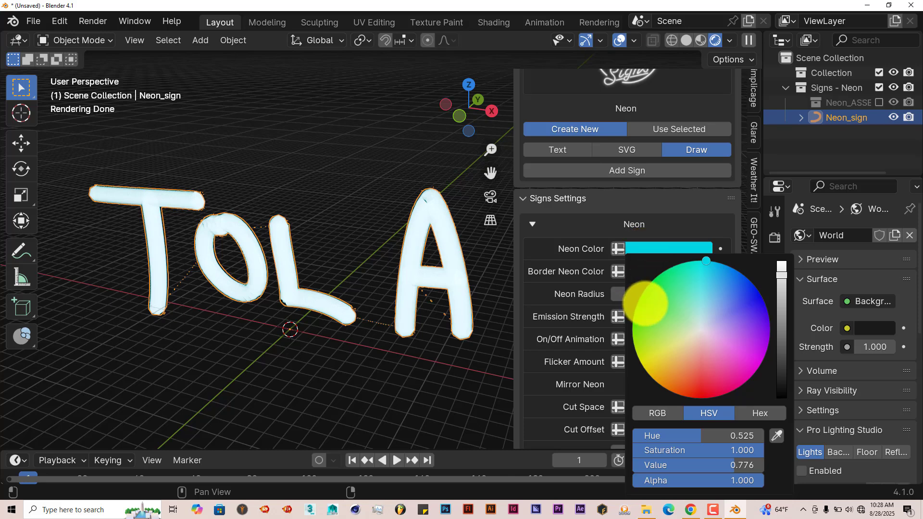
click(644, 301)
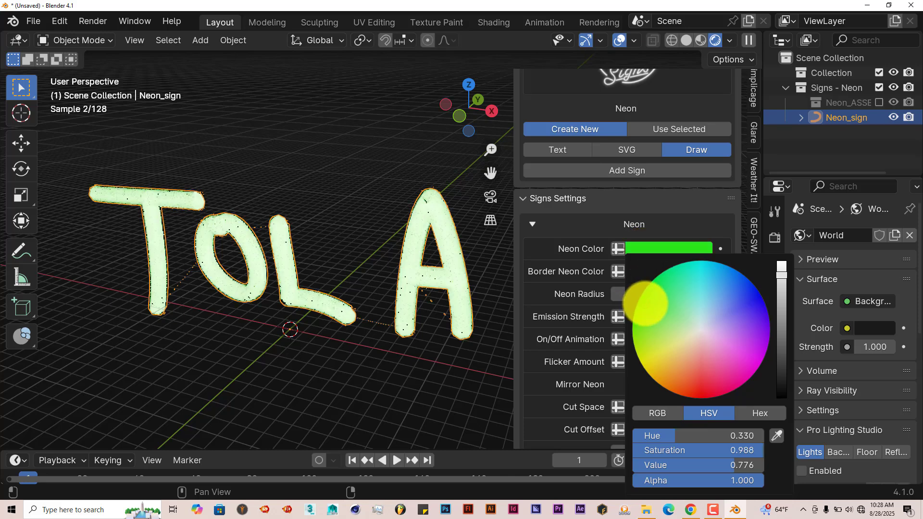
click(756, 362)
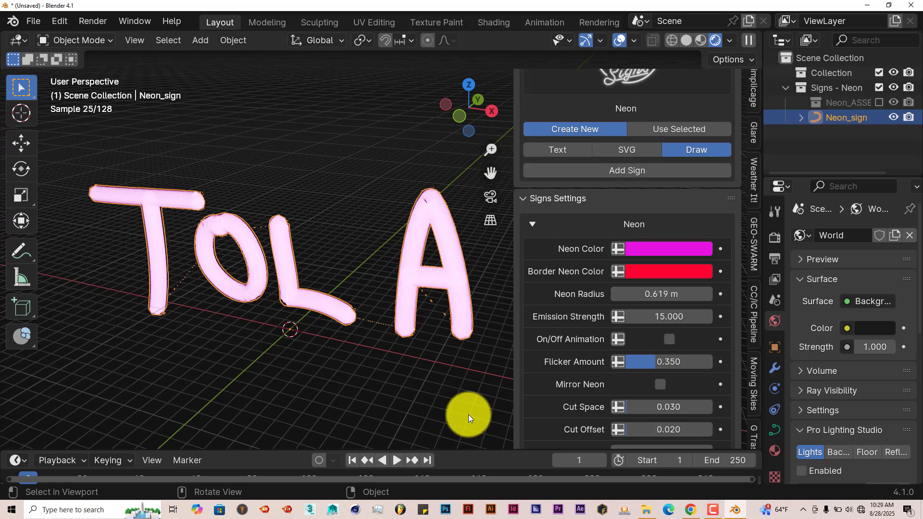
Set the Border Neon Color to blue and inspect the sign from an angle.
middle_drag(496, 313, 428, 350)
click(663, 272)
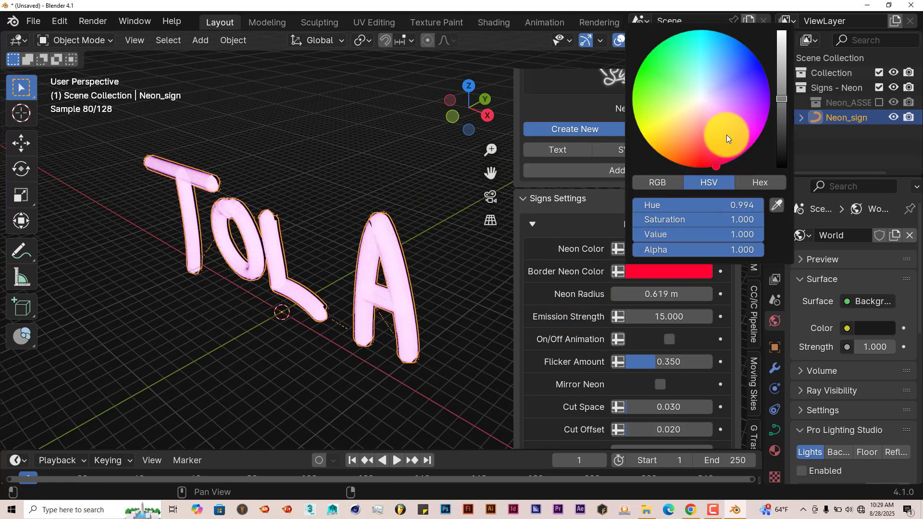
click(757, 65)
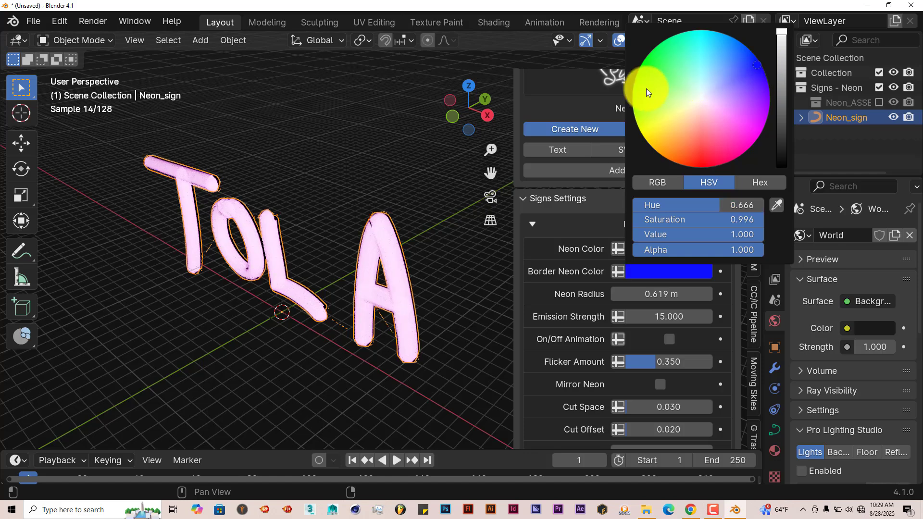
scroll(377, 315, up, 3)
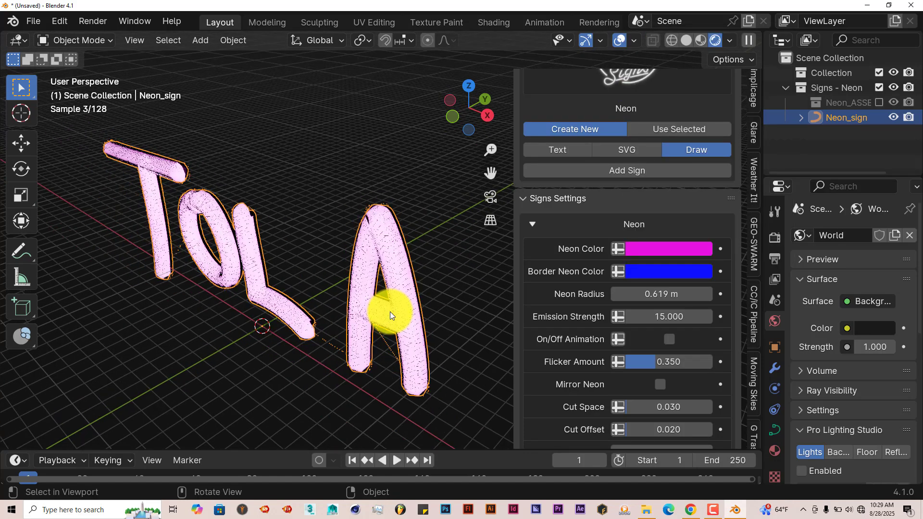
middle_drag(390, 315, 330, 252)
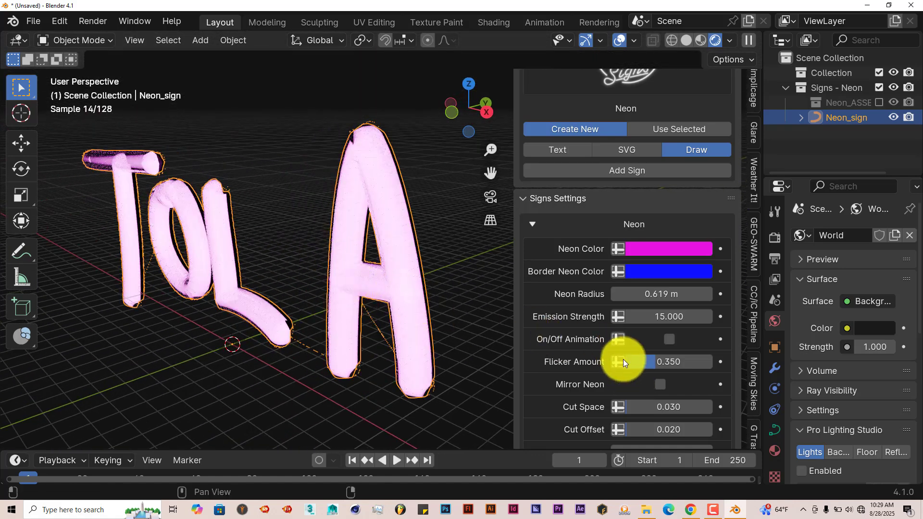
Examine the remaining Neon settings and the sign's Base settings, widening the add-on sidebar so the full option names are readable.
scroll(628, 356, down, 2)
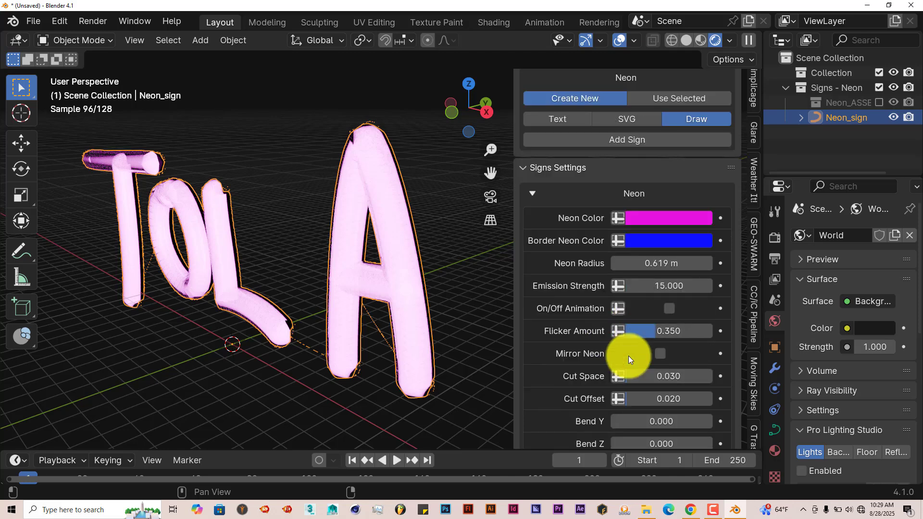
scroll(437, 328, down, 4)
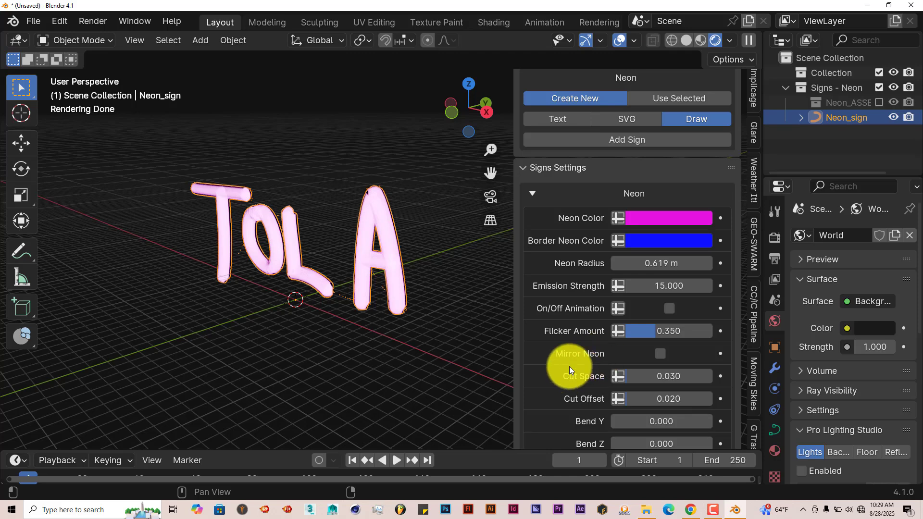
scroll(585, 357, down, 2)
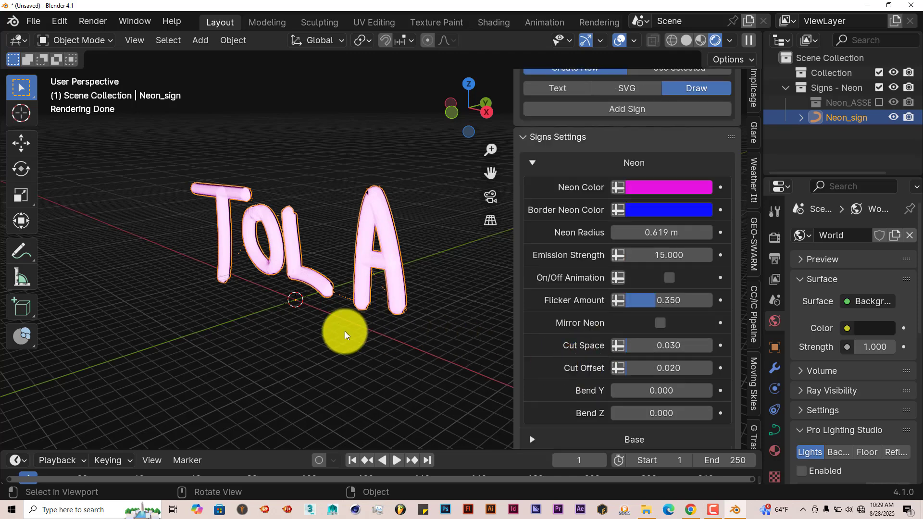
middle_drag(345, 335, 382, 329)
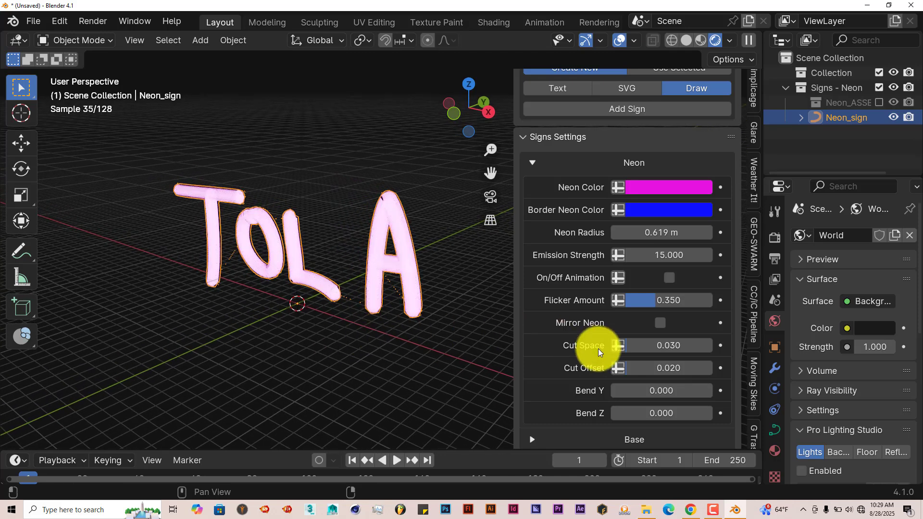
scroll(599, 377, down, 2)
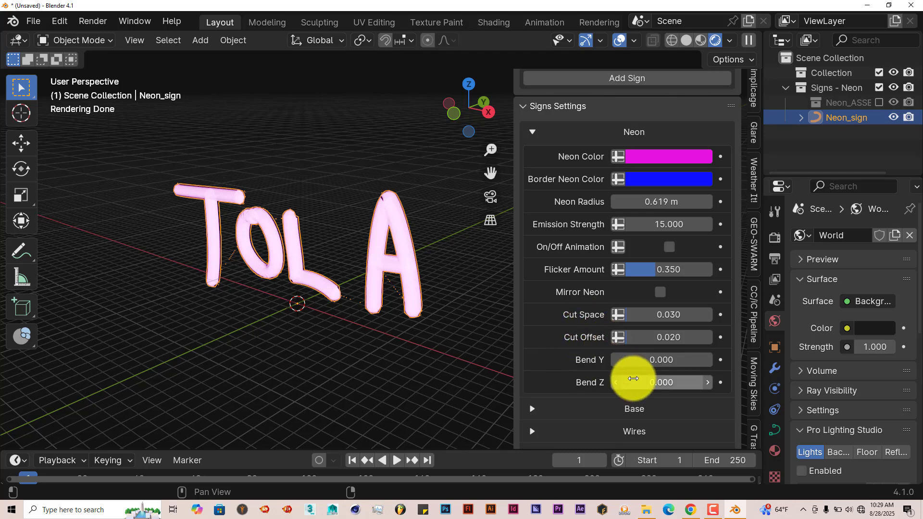
scroll(630, 376, down, 3)
click(531, 347)
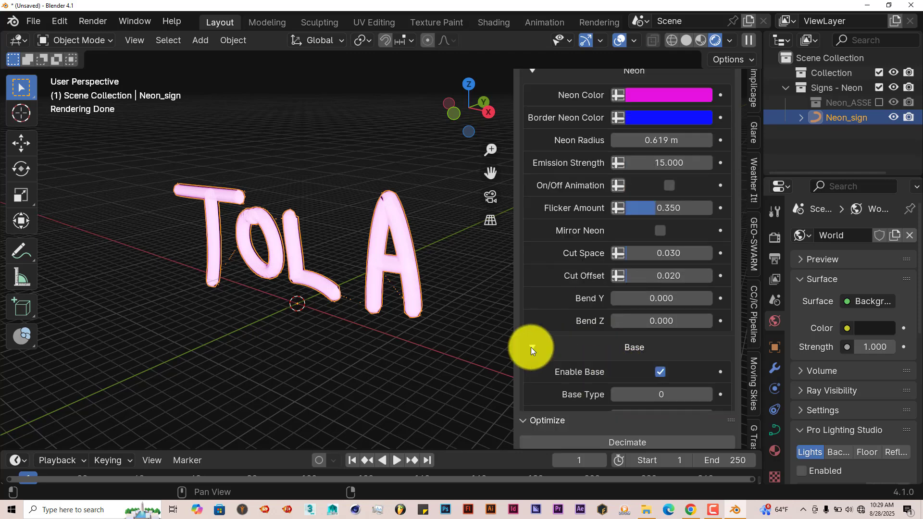
scroll(549, 351, down, 4)
scroll(552, 365, down, 1)
middle_drag(505, 279, 378, 314)
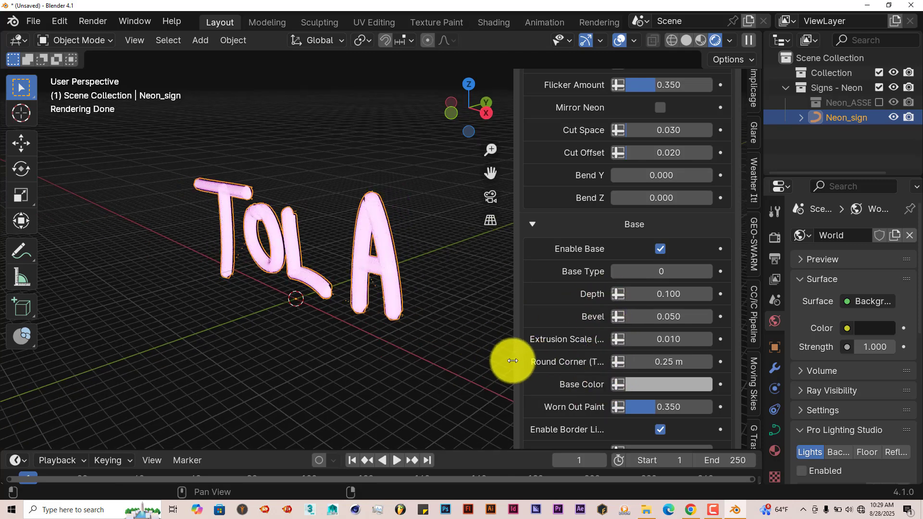
drag(505, 359, 459, 356)
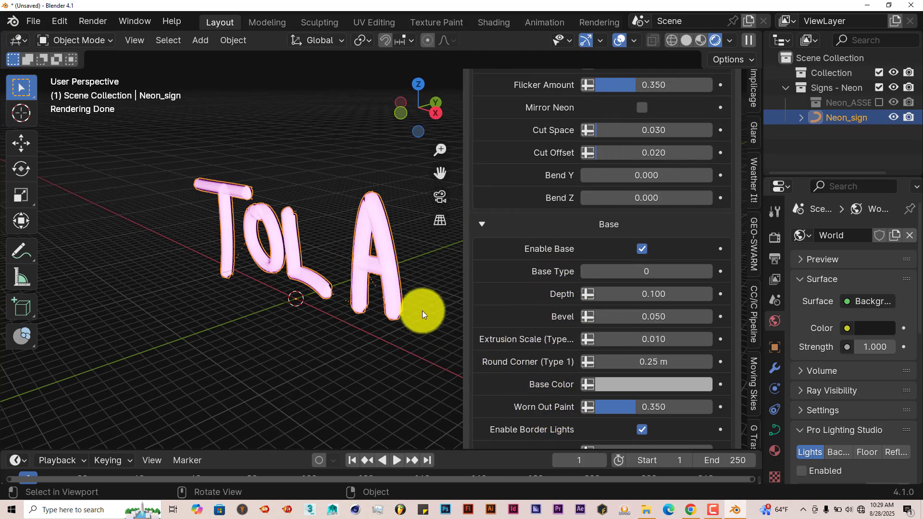
middle_drag(414, 308, 425, 313)
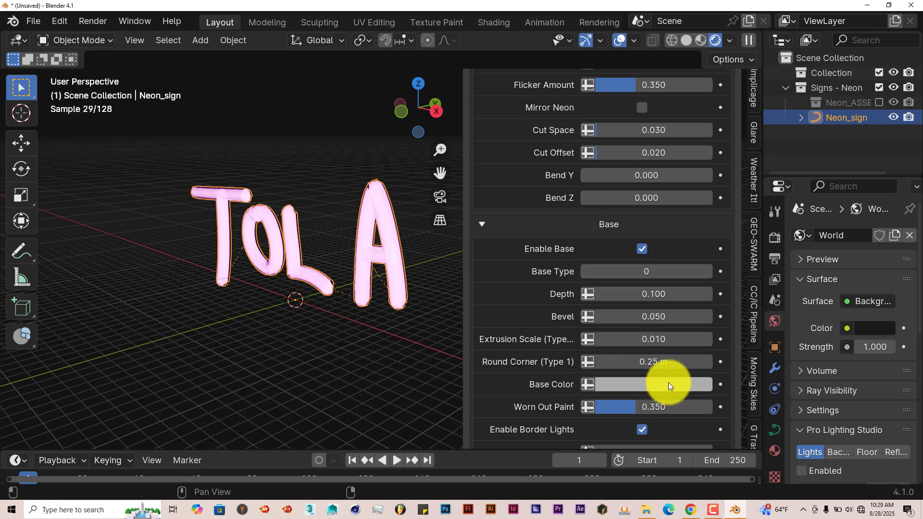
scroll(592, 411, down, 5)
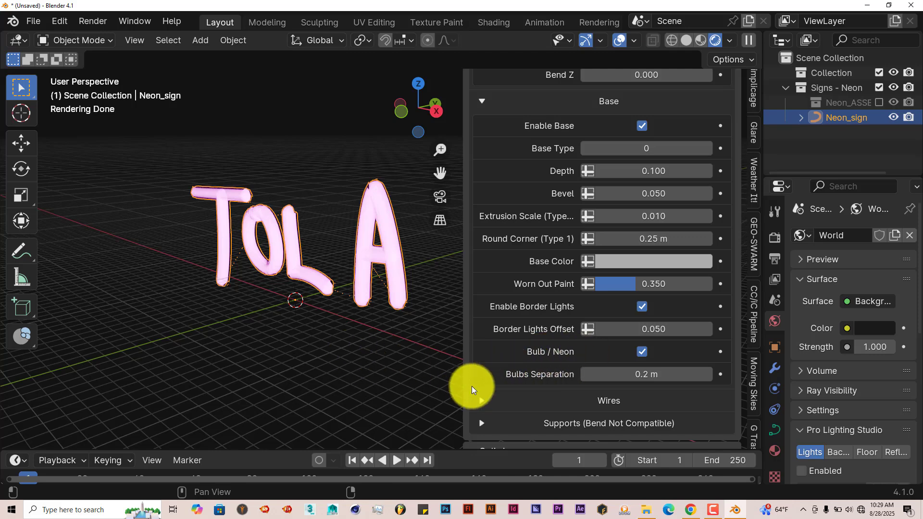
Make the sign's wires sag more between the letters by setting Max Hanging Wire to 3.300.
click(486, 401)
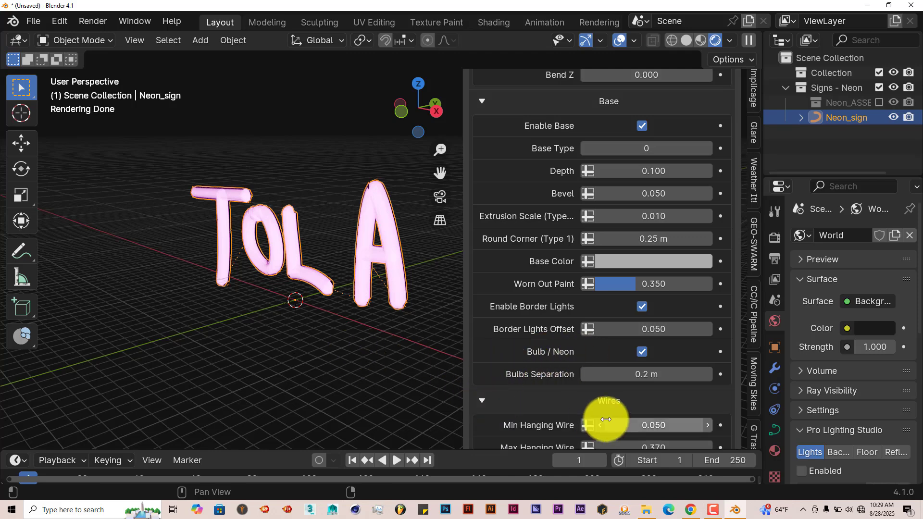
scroll(606, 418, down, 5)
scroll(412, 344, up, 5)
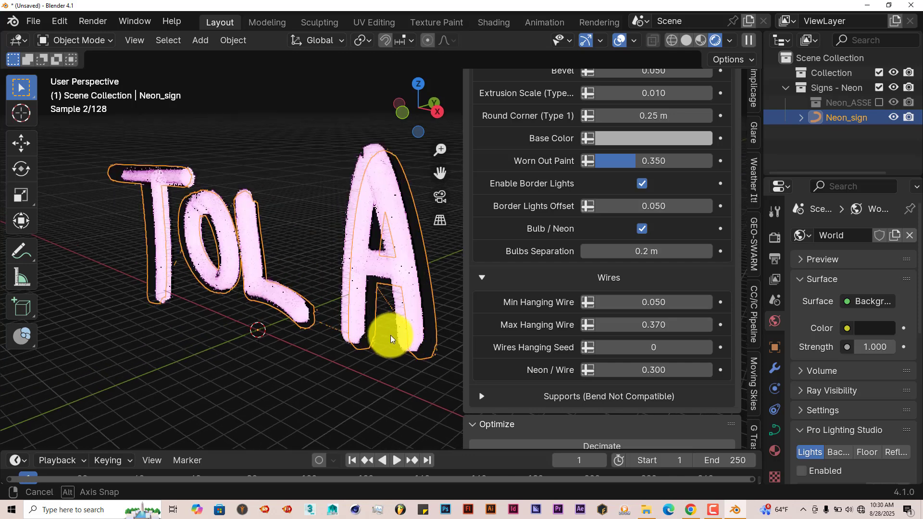
middle_drag(195, 288, 190, 274)
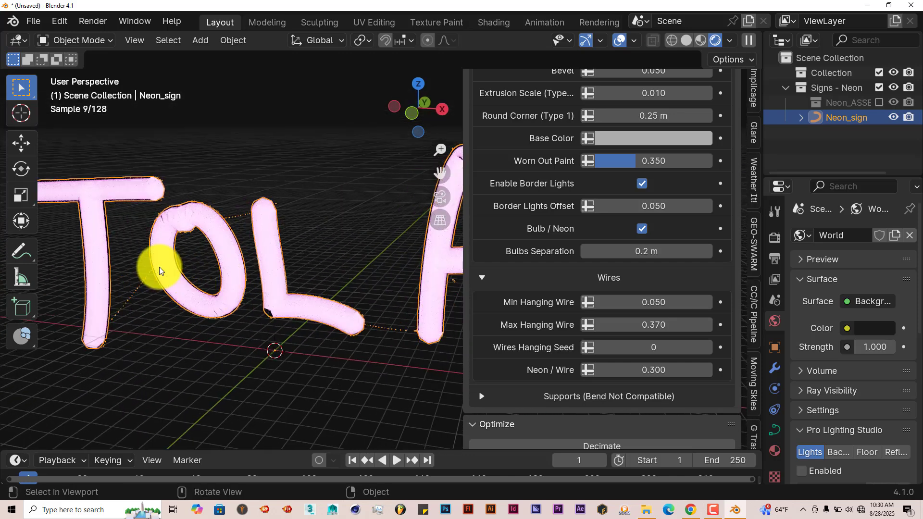
drag(603, 326, 783, 347)
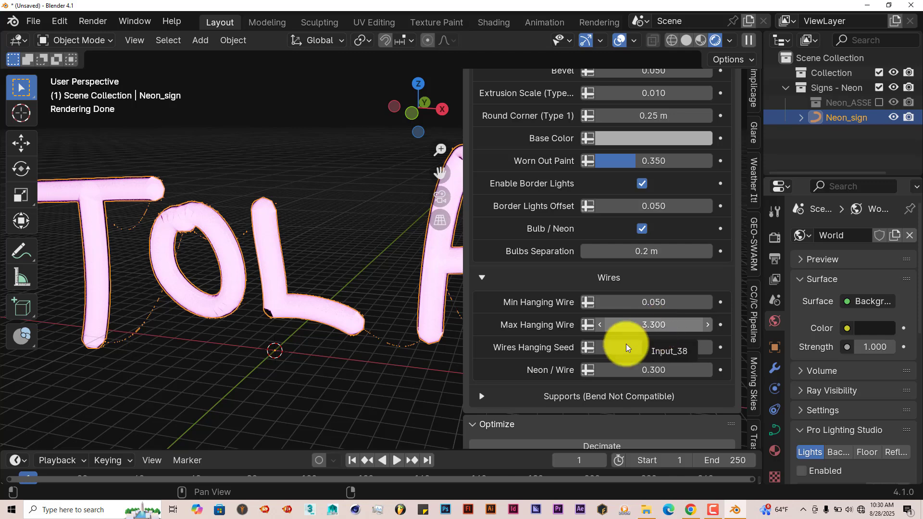
Look over the add-on's Optimize, Presets and Help sections, and narrow the sidebar to reveal the whole letter A.
scroll(636, 342, down, 5)
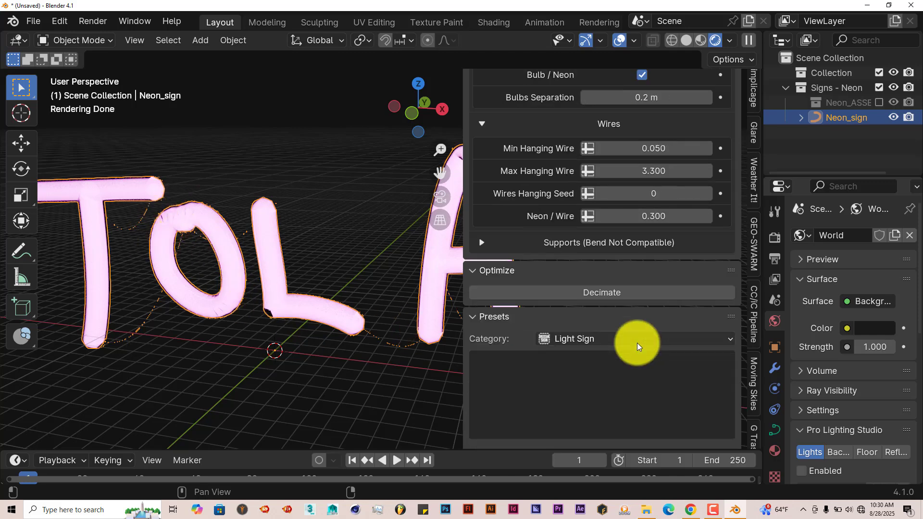
scroll(617, 357, down, 6)
scroll(616, 357, up, 1)
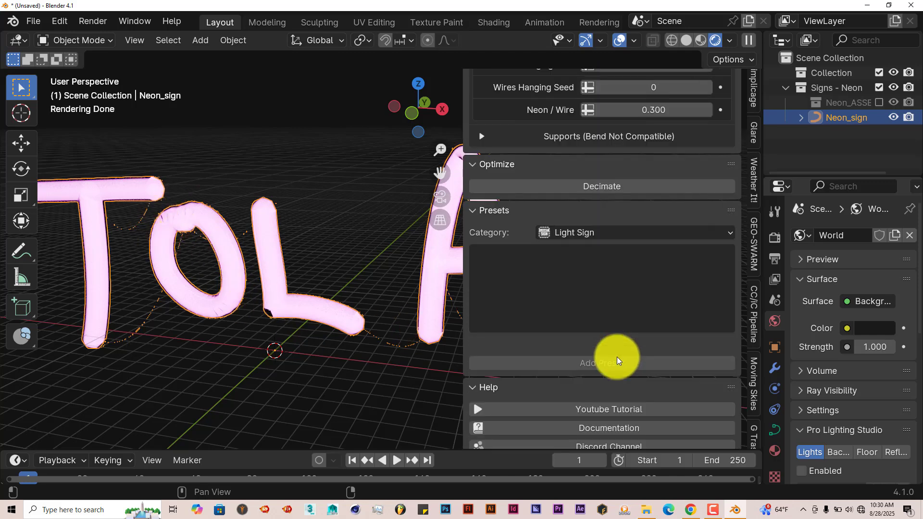
drag(461, 285, 522, 288)
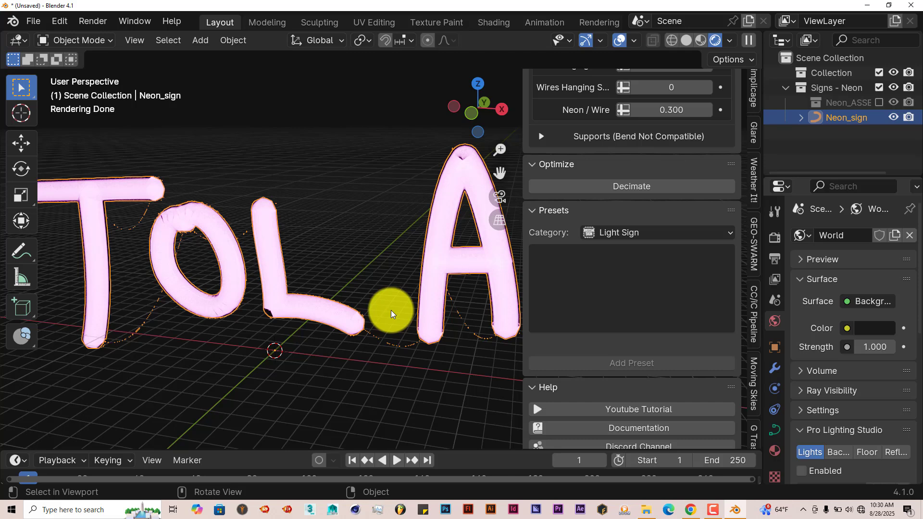
Delete the hand-drawn neon sign, then remove the Signs - Neon collection together with its nested assets collection.
scroll(391, 310, down, 4)
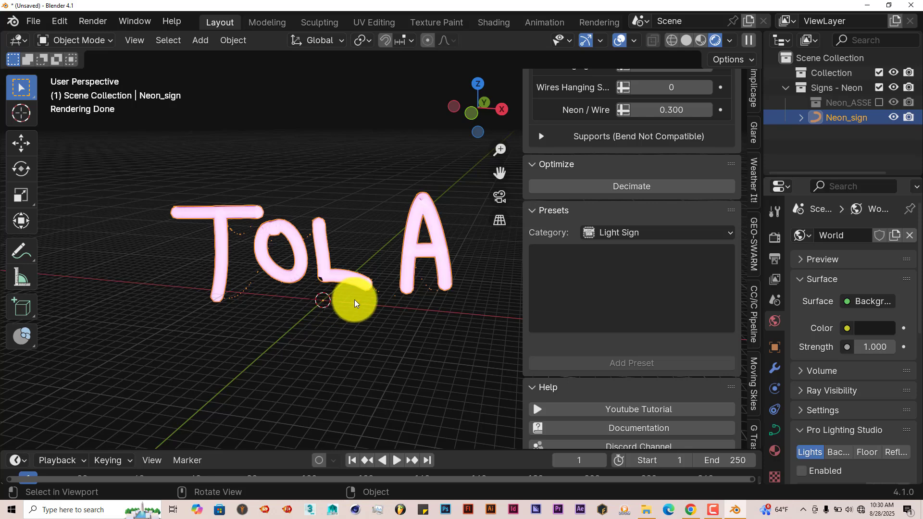
middle_drag(356, 302, 362, 299)
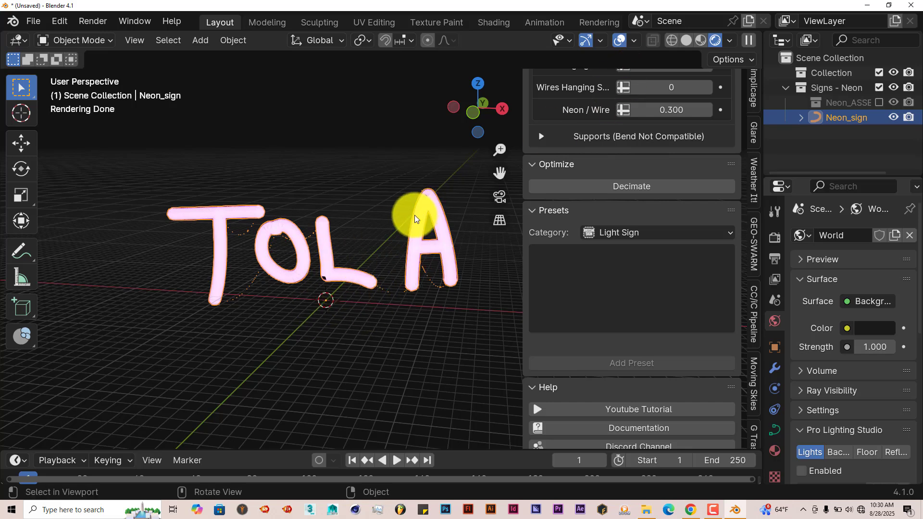
key(Delete)
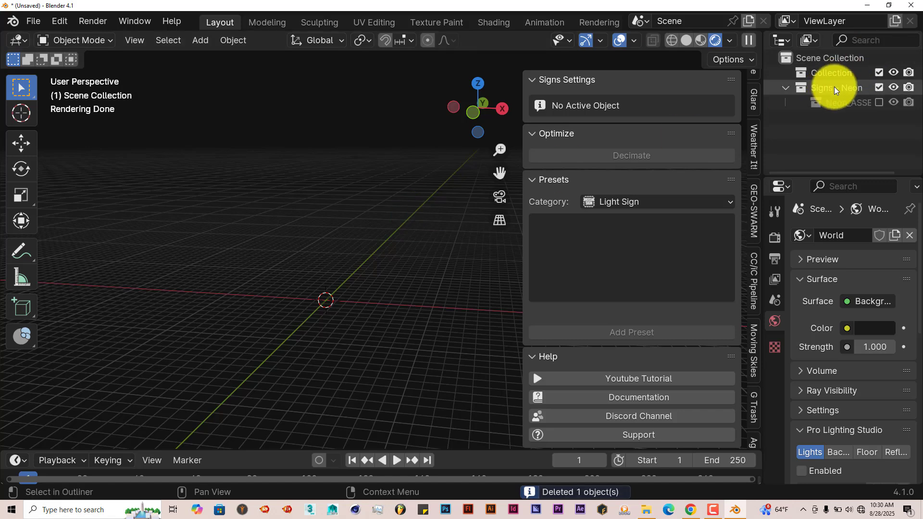
click(835, 89)
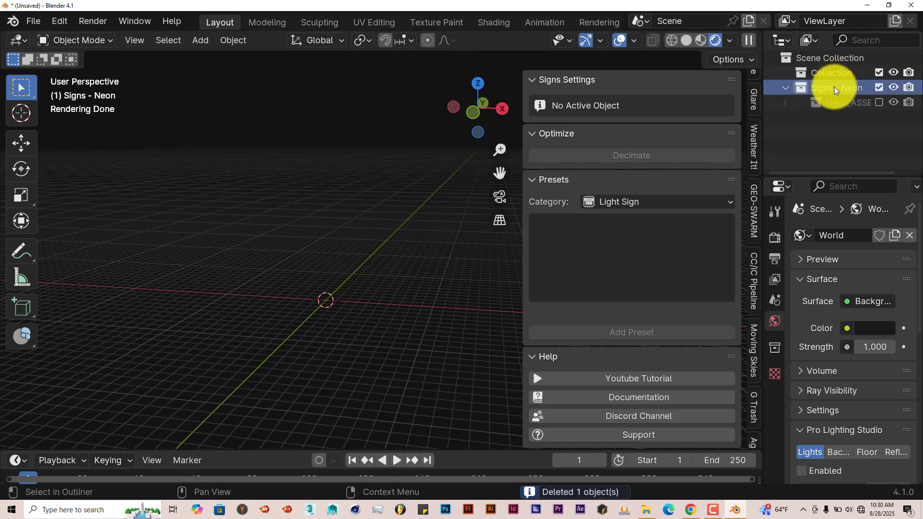
right_click(835, 88)
click(780, 141)
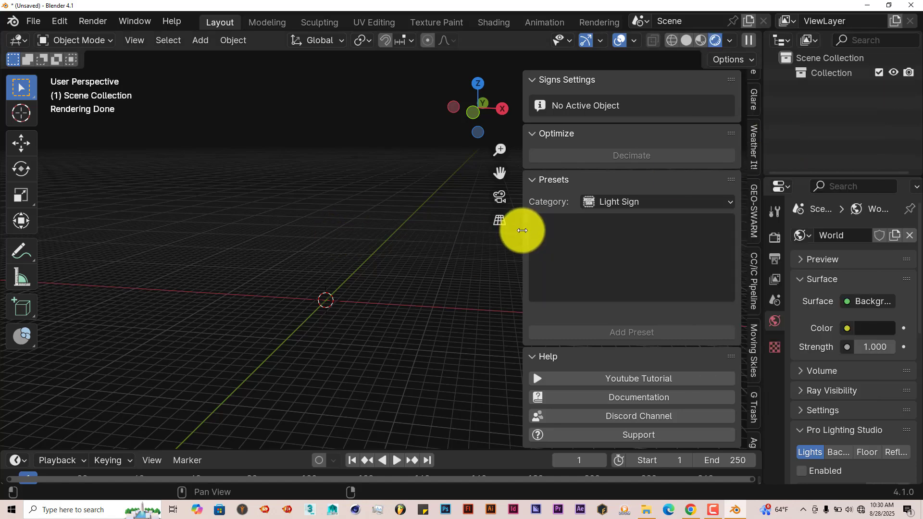
Add the Light Sign 04 preset from the Light Sign category to the empty scene.
drag(522, 230, 541, 233)
click(604, 254)
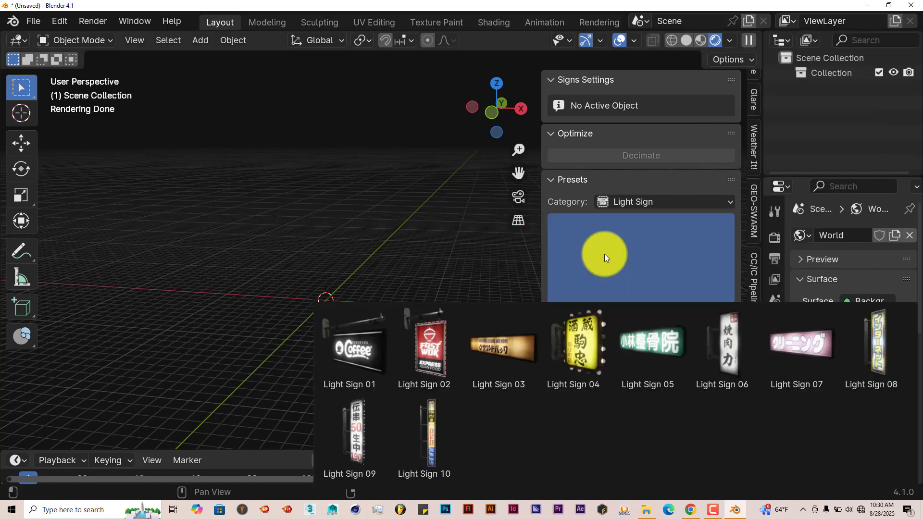
click(604, 254)
click(648, 202)
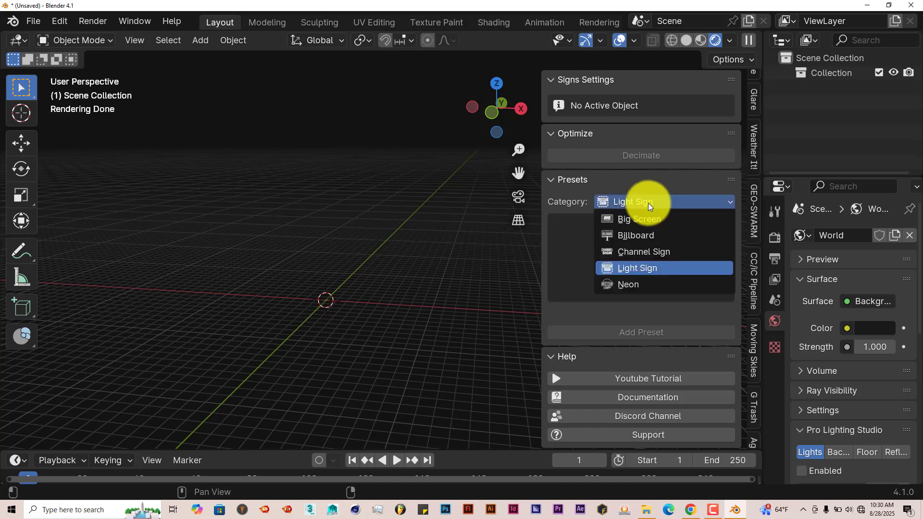
click(641, 270)
click(642, 250)
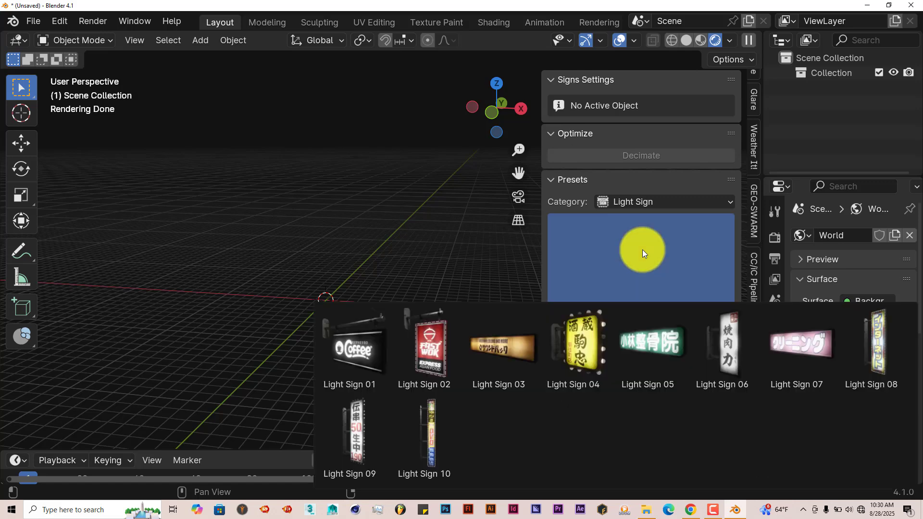
click(581, 341)
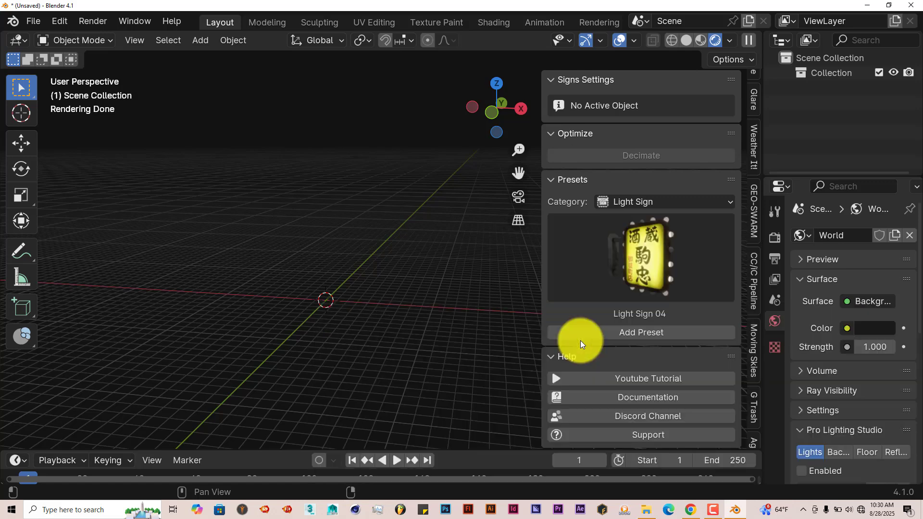
click(611, 337)
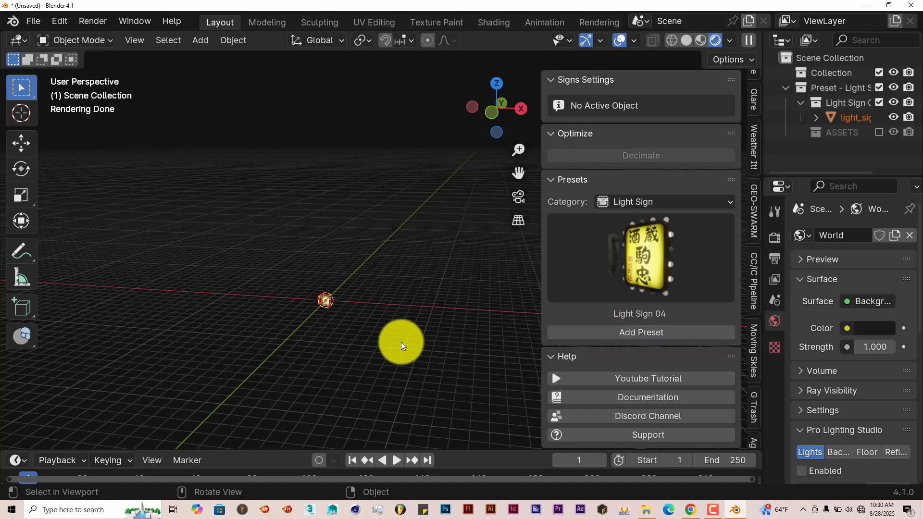
Frame the newly added light sign so it can be viewed whole and nearly straight from the front.
middle_drag(391, 332, 143, 73)
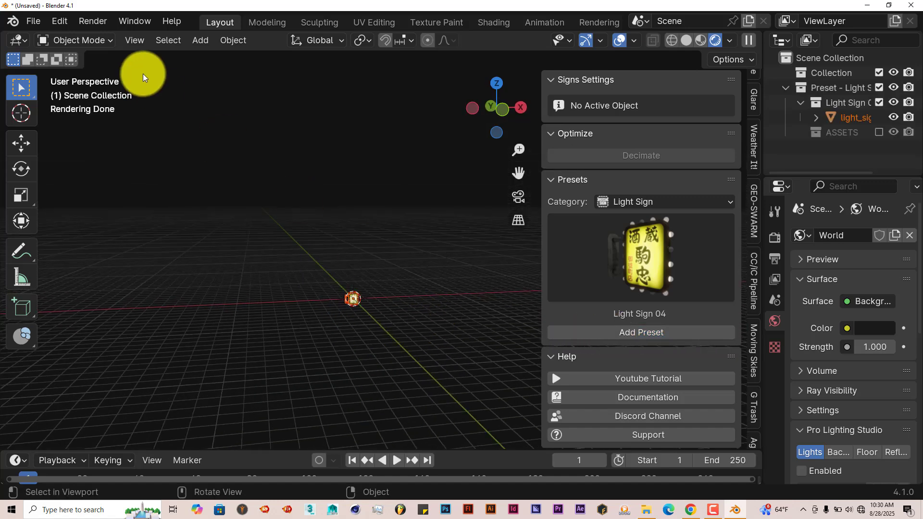
click(135, 41)
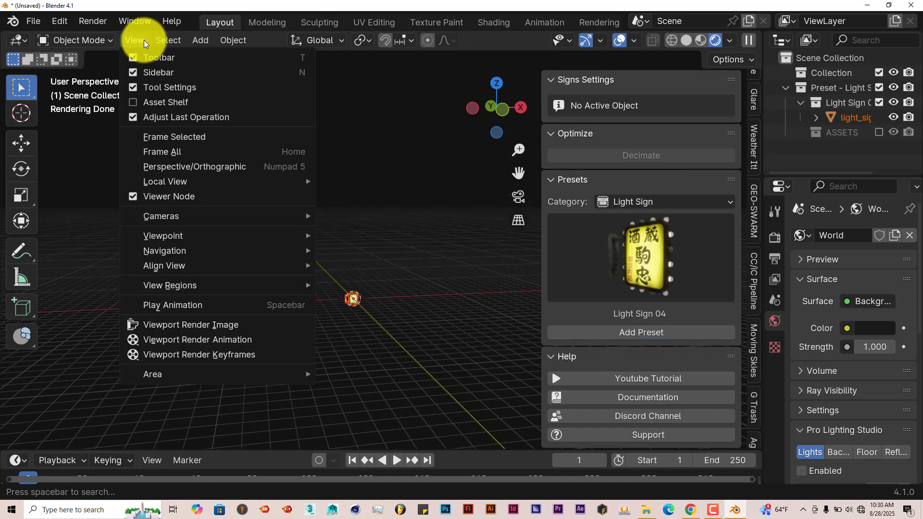
click(179, 137)
middle_drag(368, 253, 356, 253)
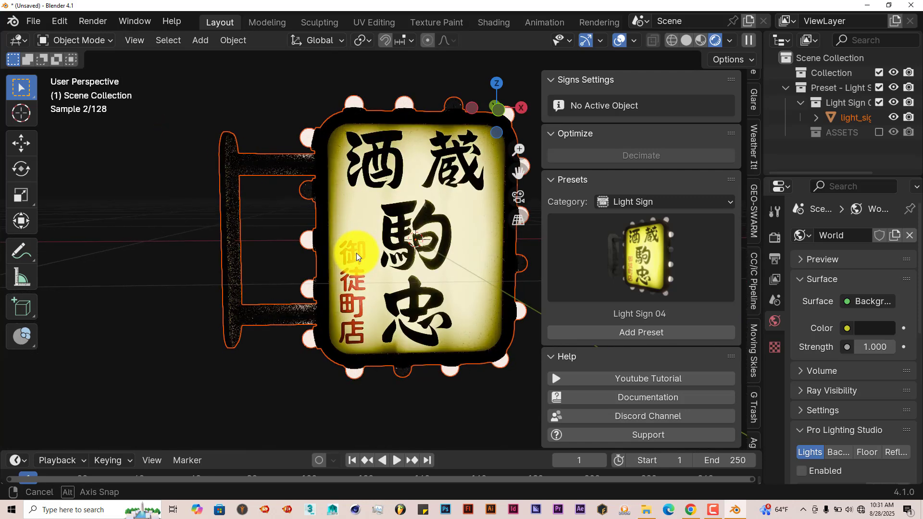
scroll(481, 300, down, 2)
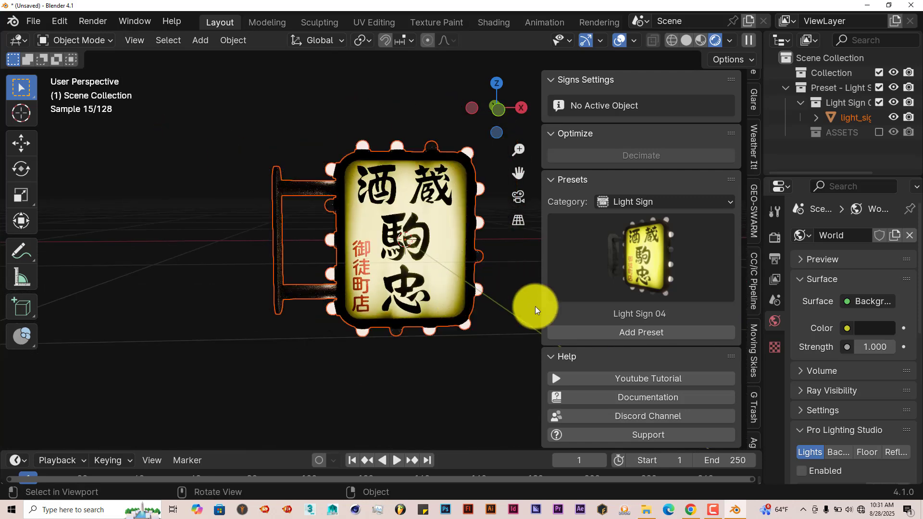
Play the light sign's bulb animation, stop it and return to the first frame.
click(396, 463)
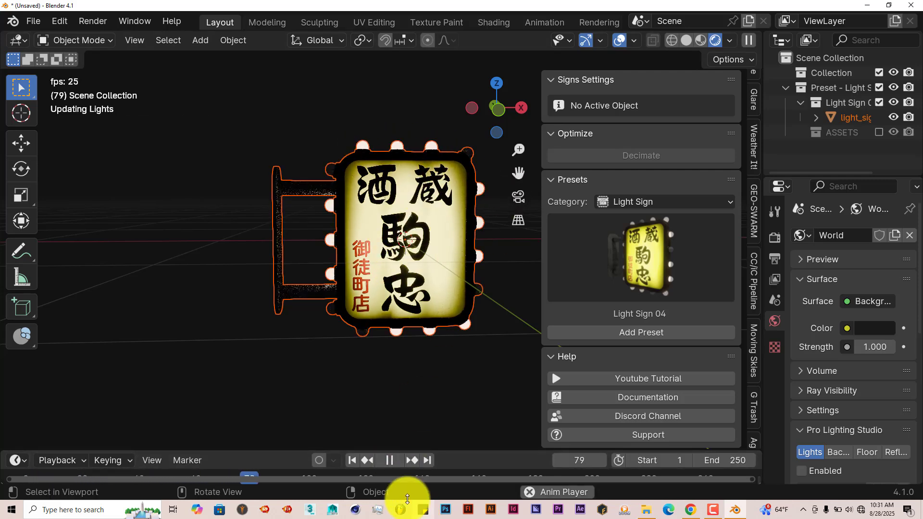
click(387, 458)
click(352, 460)
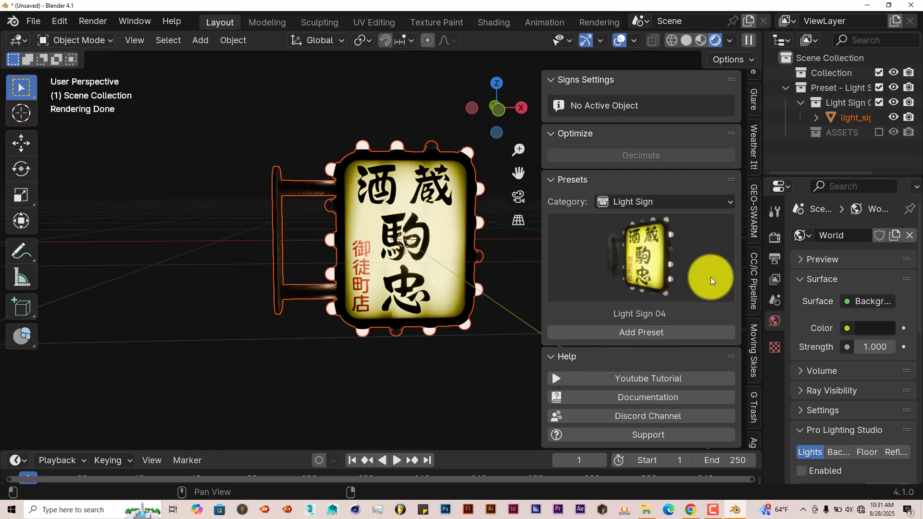
Select the light sign and examine its Frame settings, such as scale, depth, thickness, round corners and mirror.
scroll(606, 263, up, 5)
scroll(606, 261, up, 3)
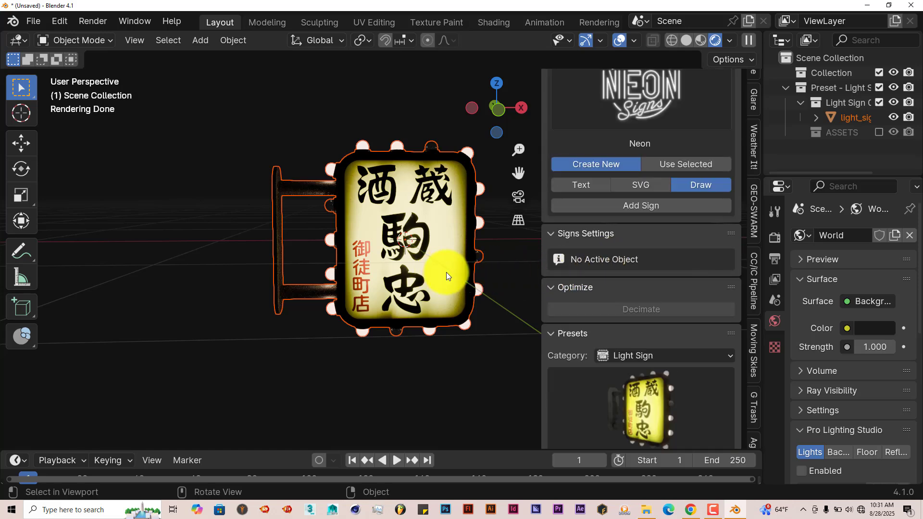
click(408, 245)
scroll(408, 245, up, 2)
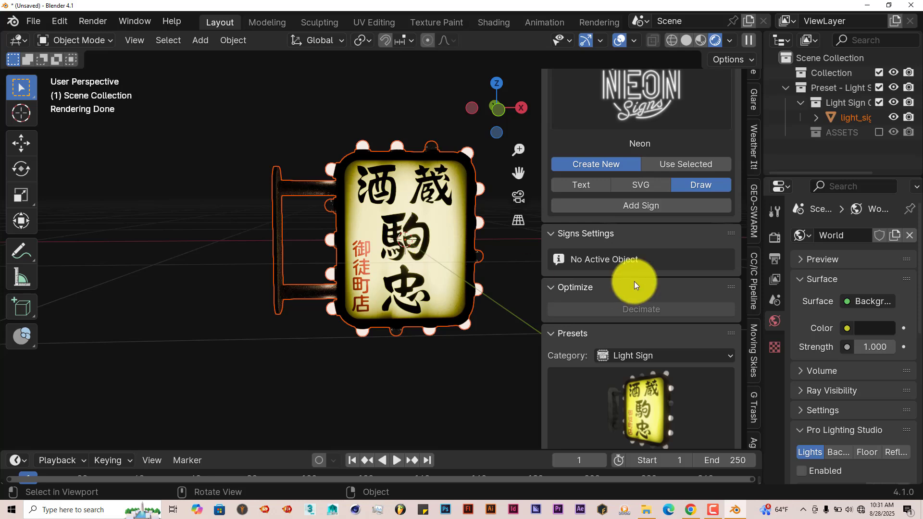
scroll(634, 281, up, 1)
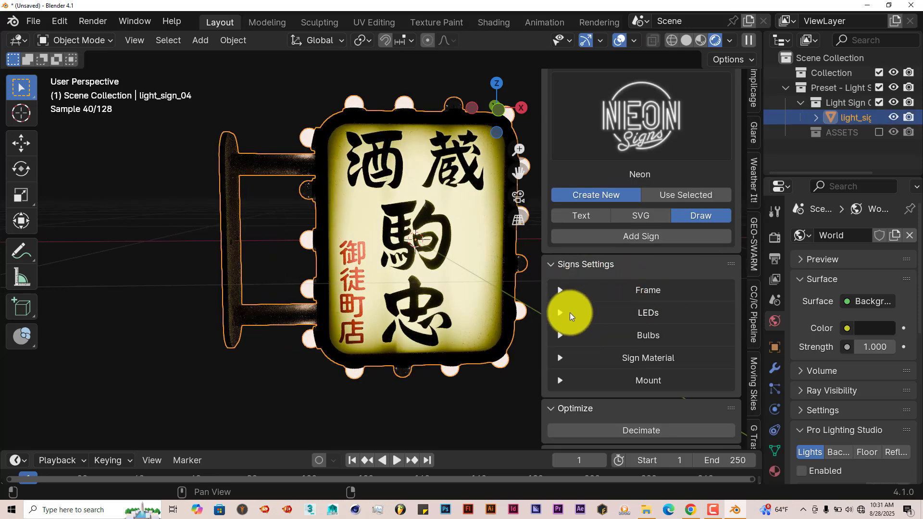
click(559, 291)
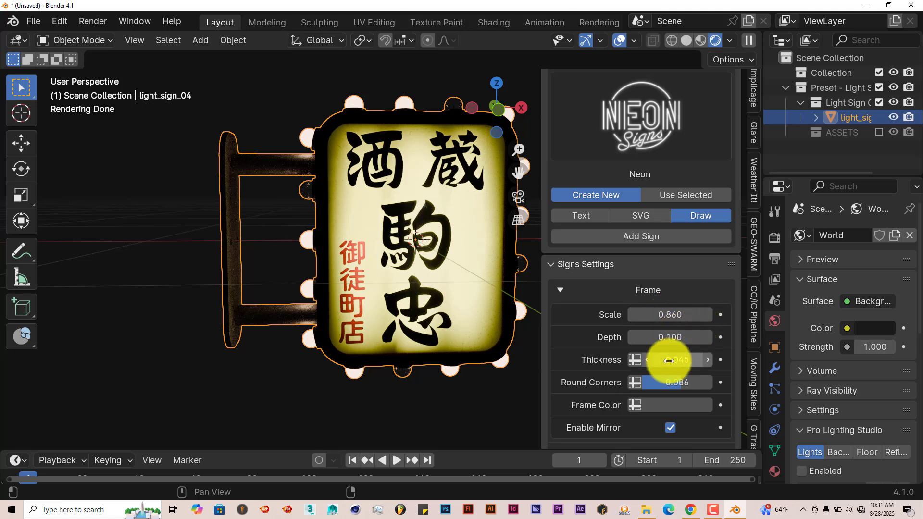
scroll(669, 361, down, 1)
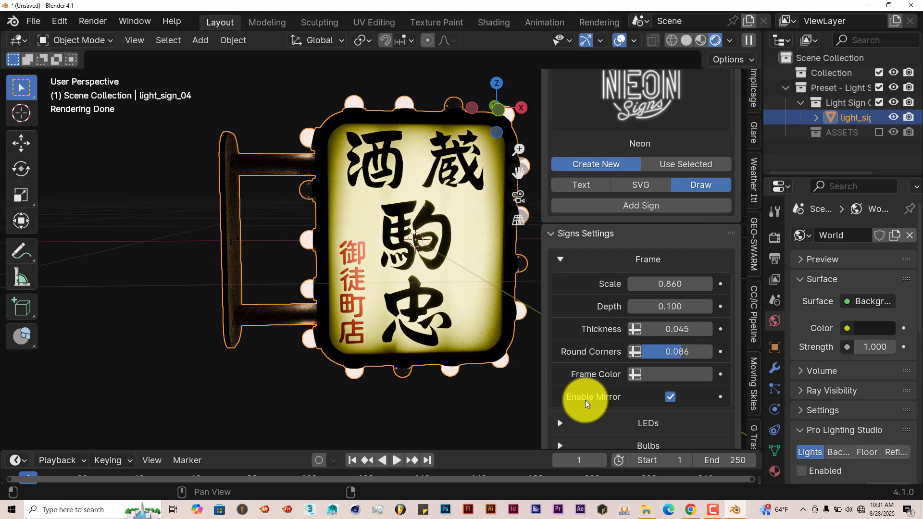
click(561, 255)
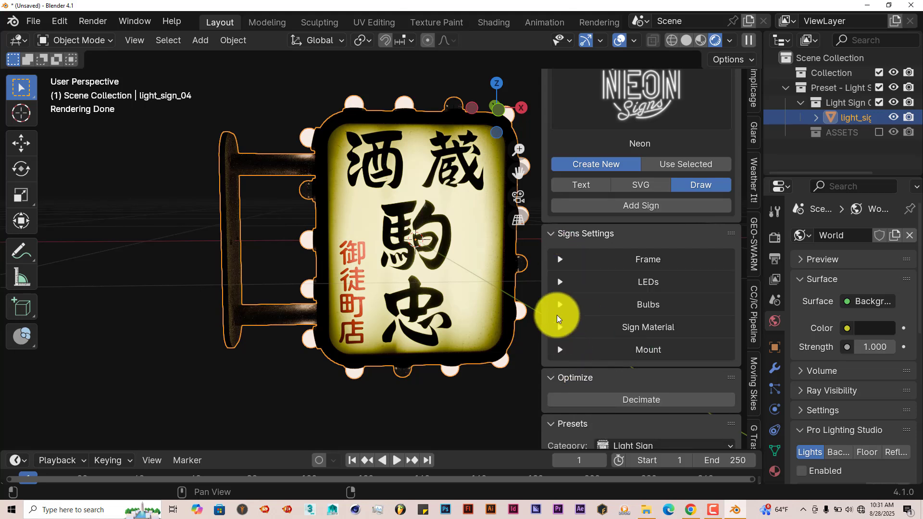
Enable the LEDs around the sign's frame and set their Color 01 to bright green.
click(560, 282)
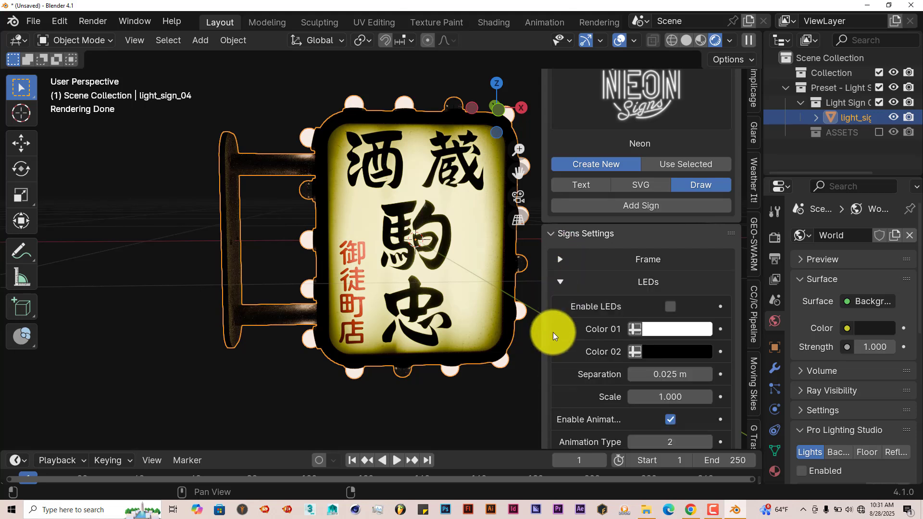
click(671, 307)
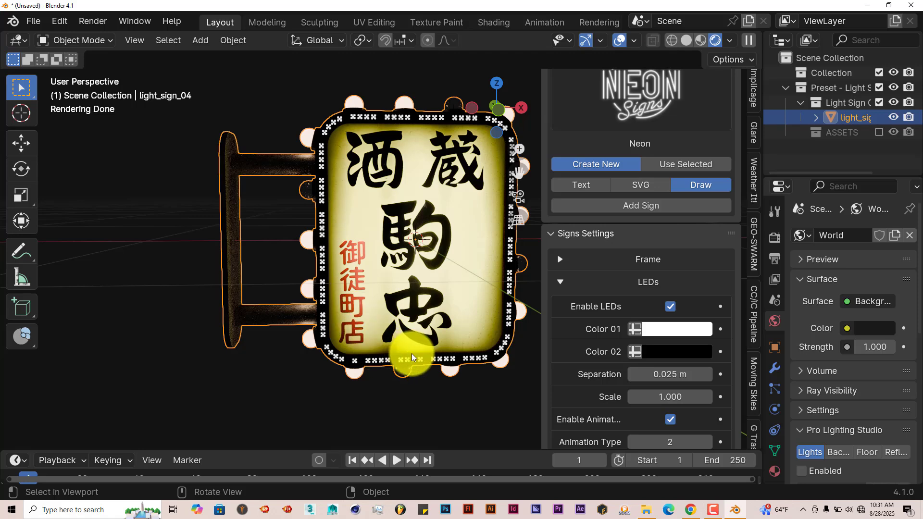
click(688, 329)
click(716, 216)
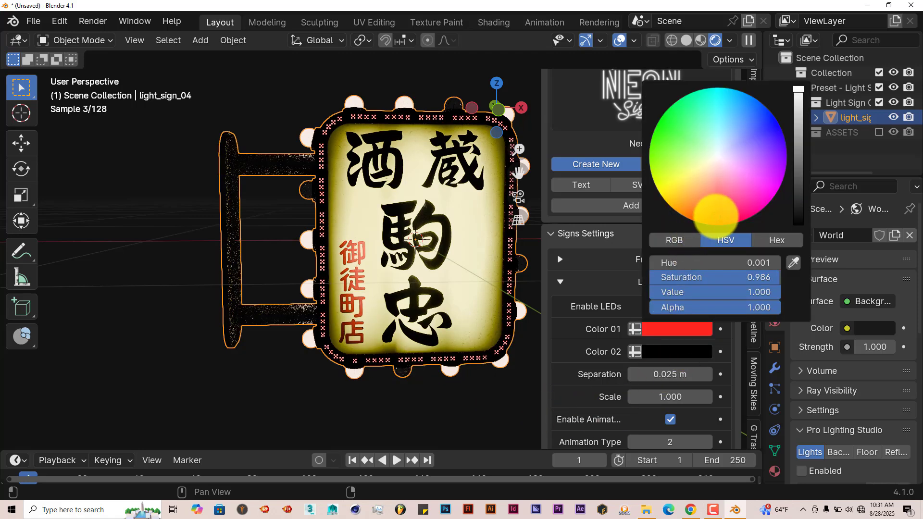
click(663, 128)
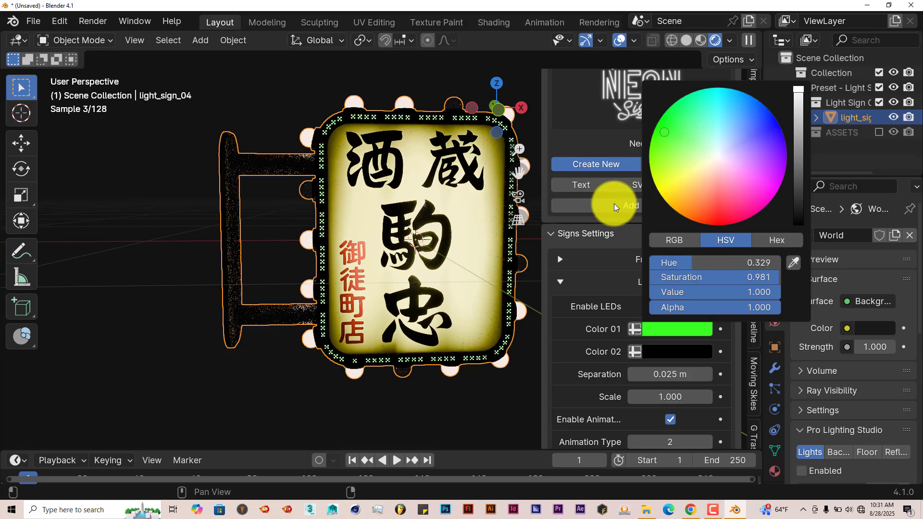
scroll(607, 420, down, 3)
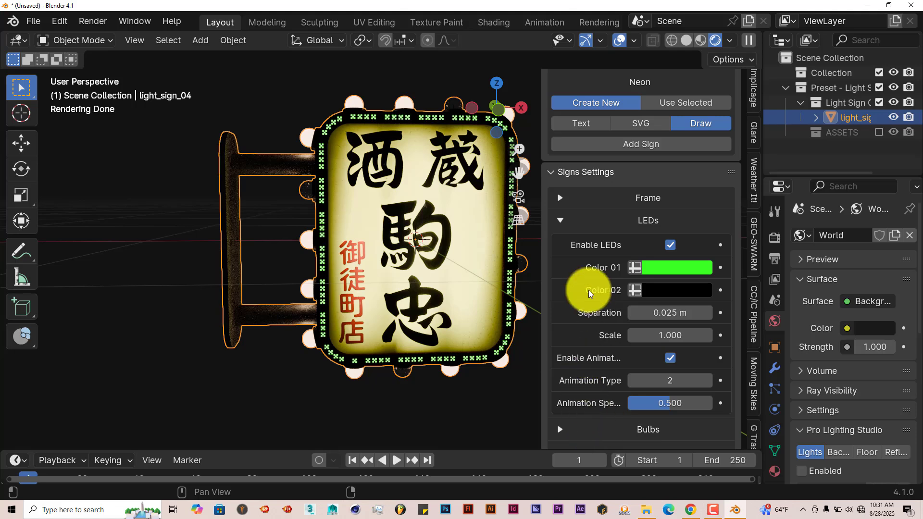
click(559, 223)
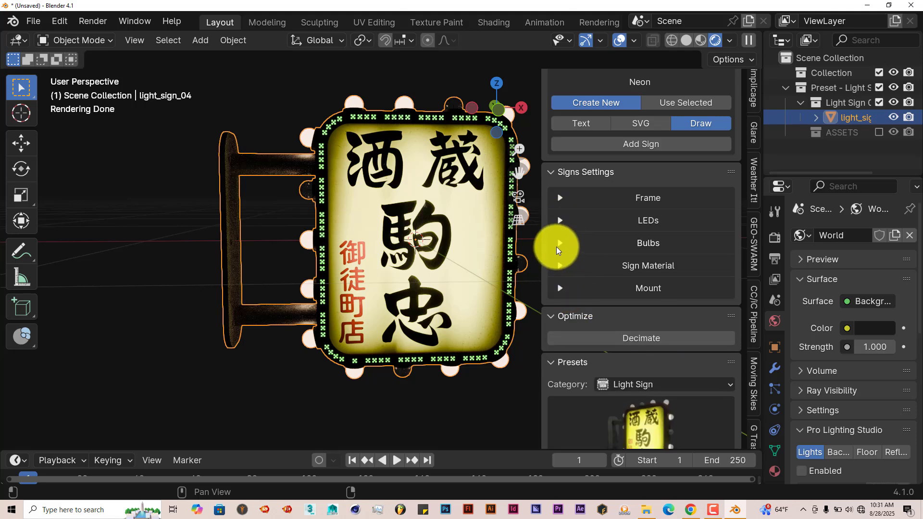
Set the Animation Type of the sign's bulbs to 1 and play the animation briefly to preview it.
click(557, 247)
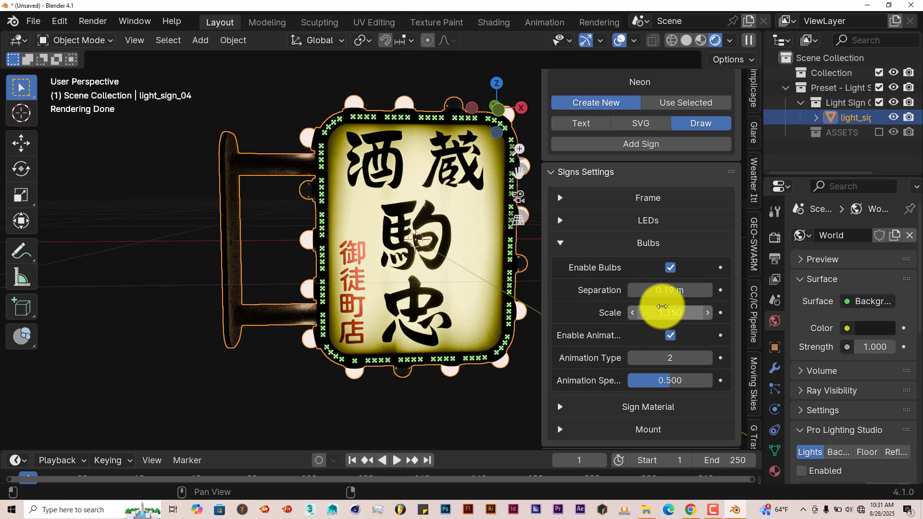
click(631, 358)
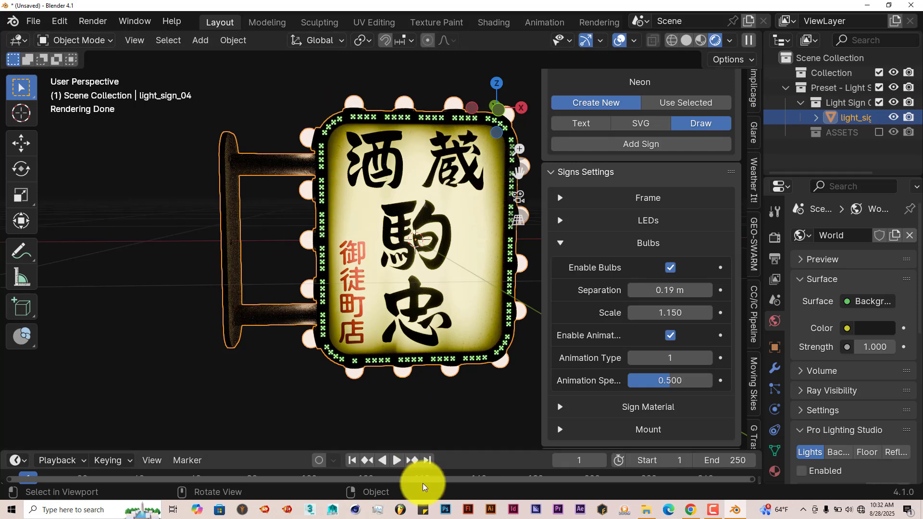
click(396, 460)
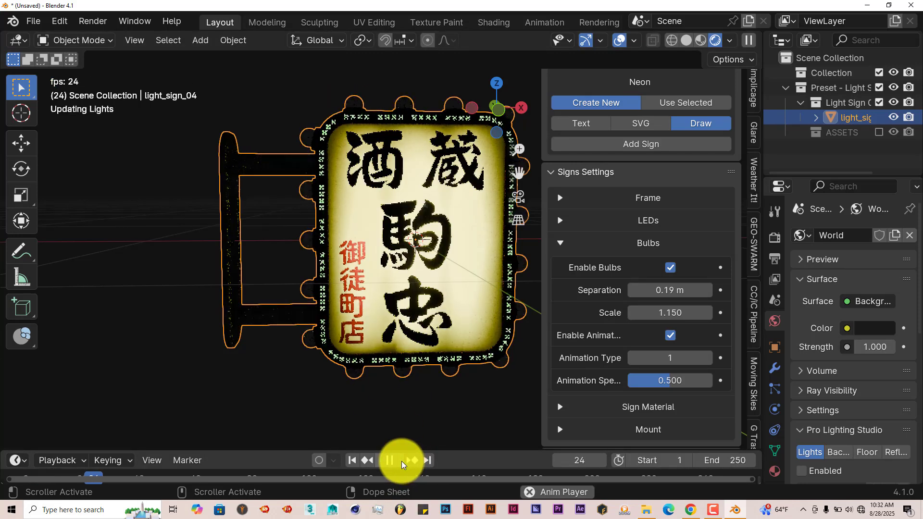
click(402, 463)
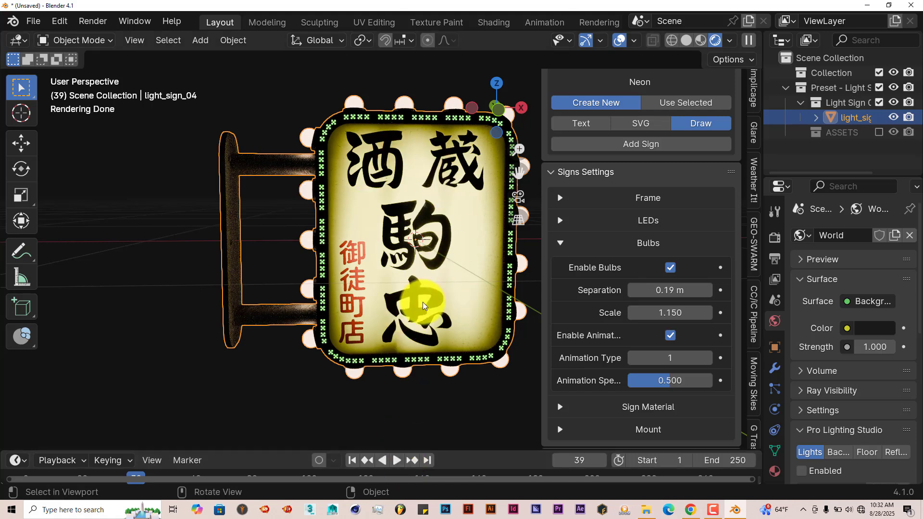
Expand the Sign Material settings and look through the dirt, light bars, emission and flicker options.
click(559, 408)
scroll(596, 405, down, 3)
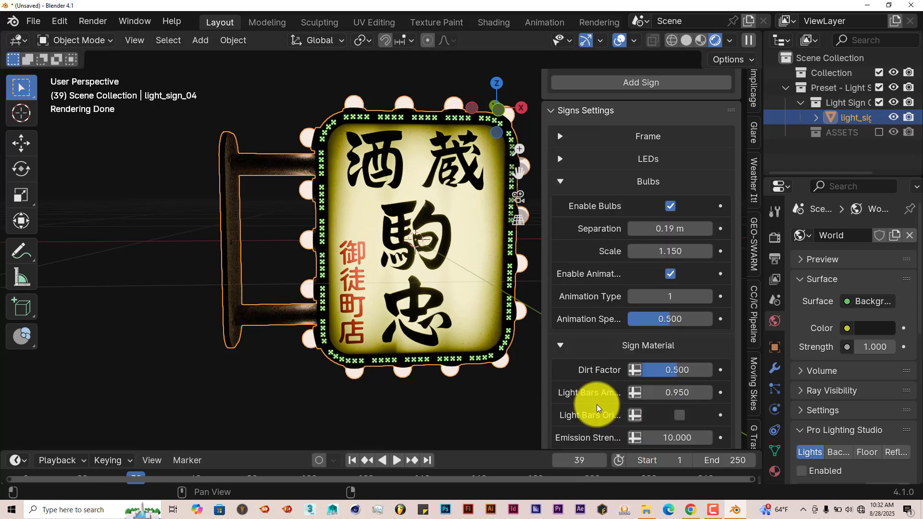
scroll(596, 405, down, 15)
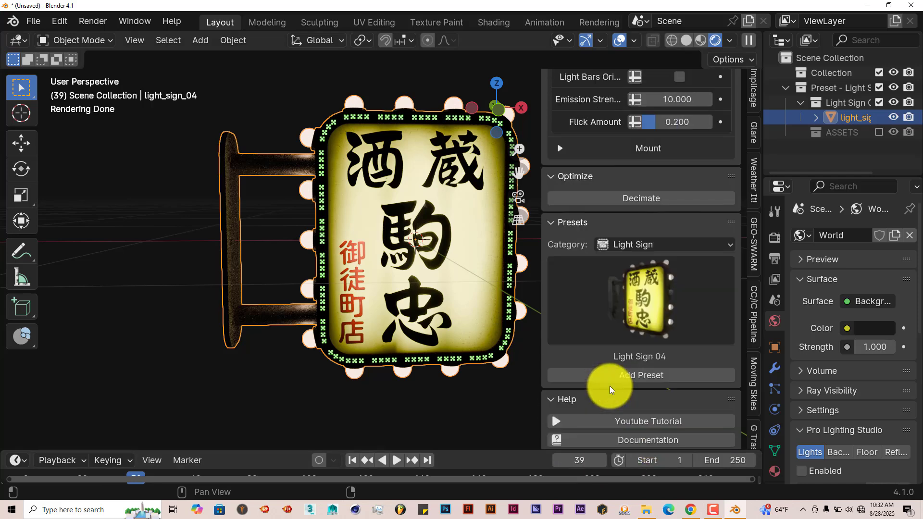